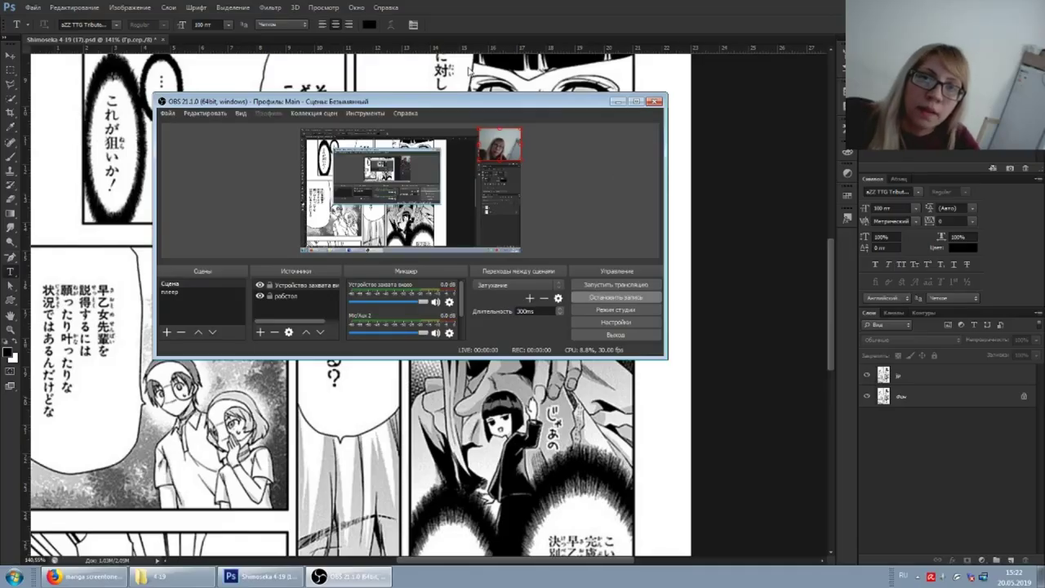
Step: Hide the OBS window from the Shimoseka 4-19 page and show the saved Type tool presets
{"action": "left_click", "coordinate": [495, 29]}
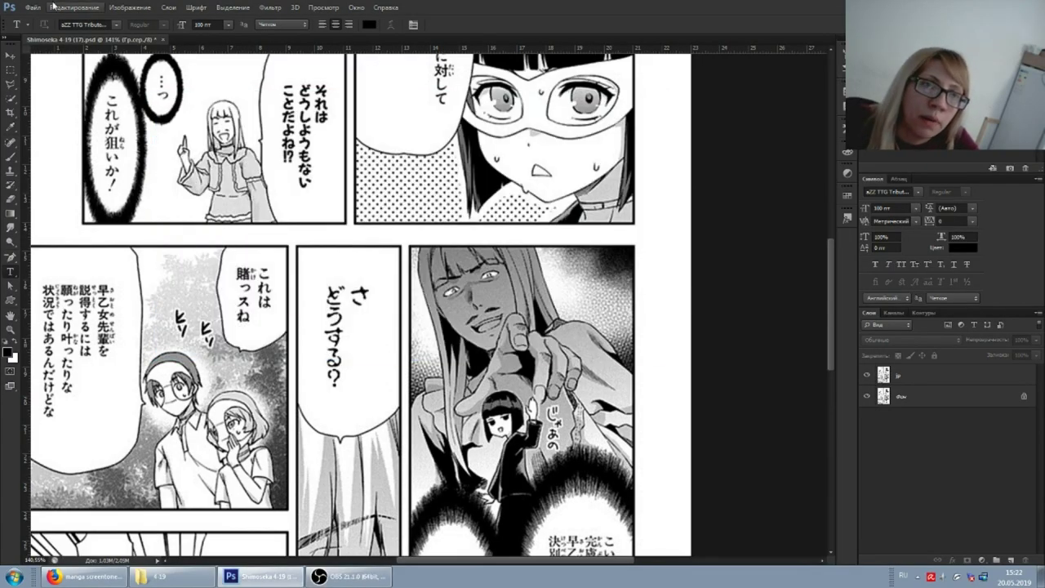
{"action": "left_click", "coordinate": [24, 27]}
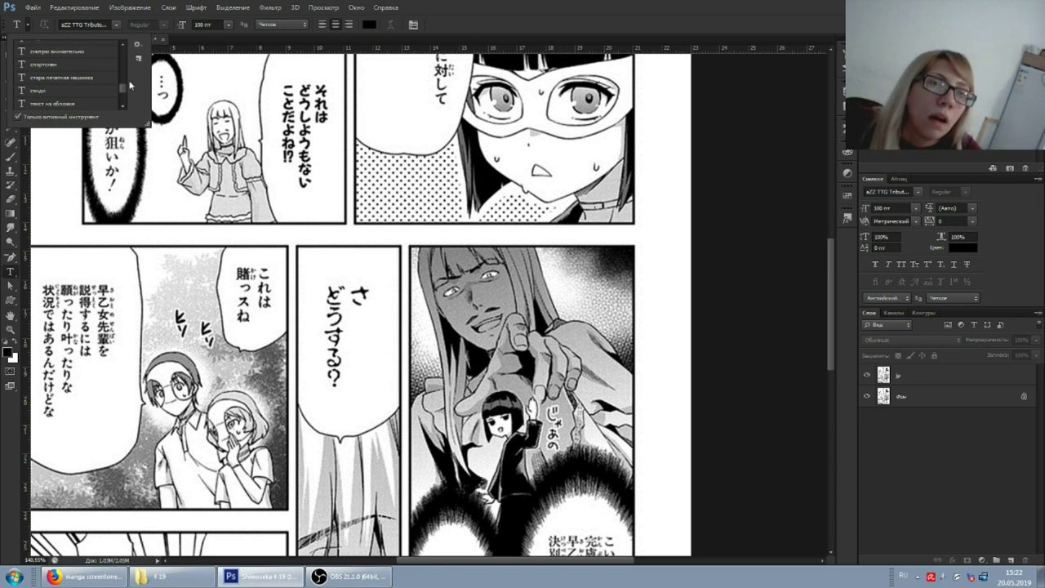
Step: Scroll through the saved Type tool presets list
{"action": "left_click_drag", "start_coordinate": [121, 91], "coordinate": [123, 97]}
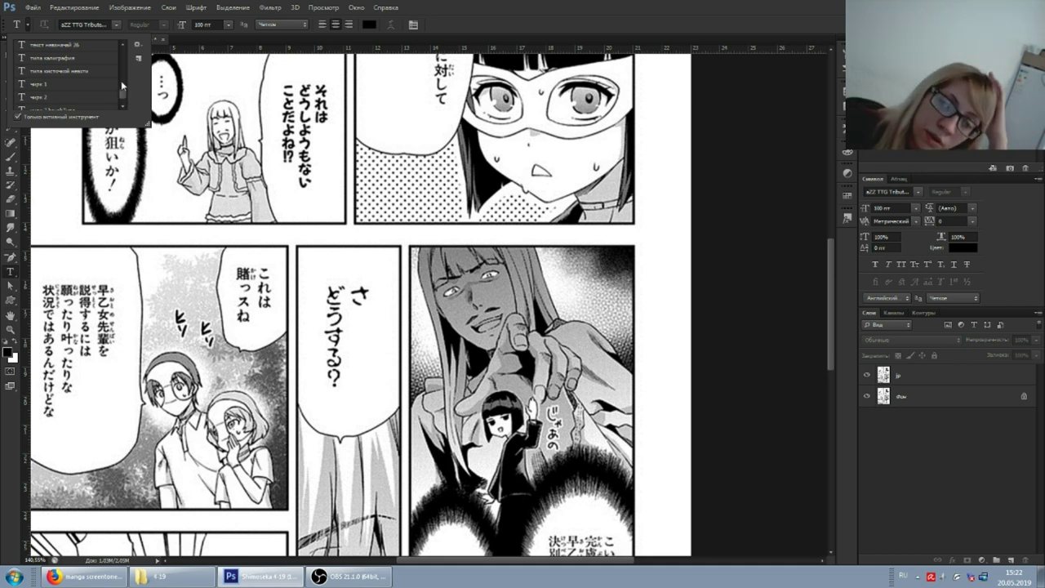
{"action": "scroll", "coordinate": [123, 98], "scroll_direction": "down", "scroll_amount": 2}
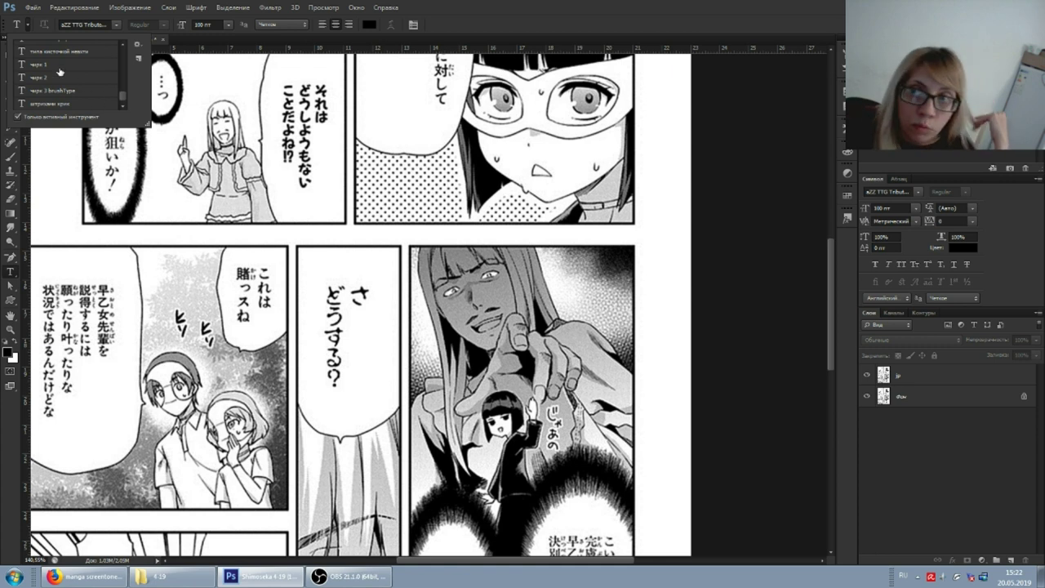
{"action": "scroll", "coordinate": [66, 85], "scroll_direction": "up", "scroll_amount": 3}
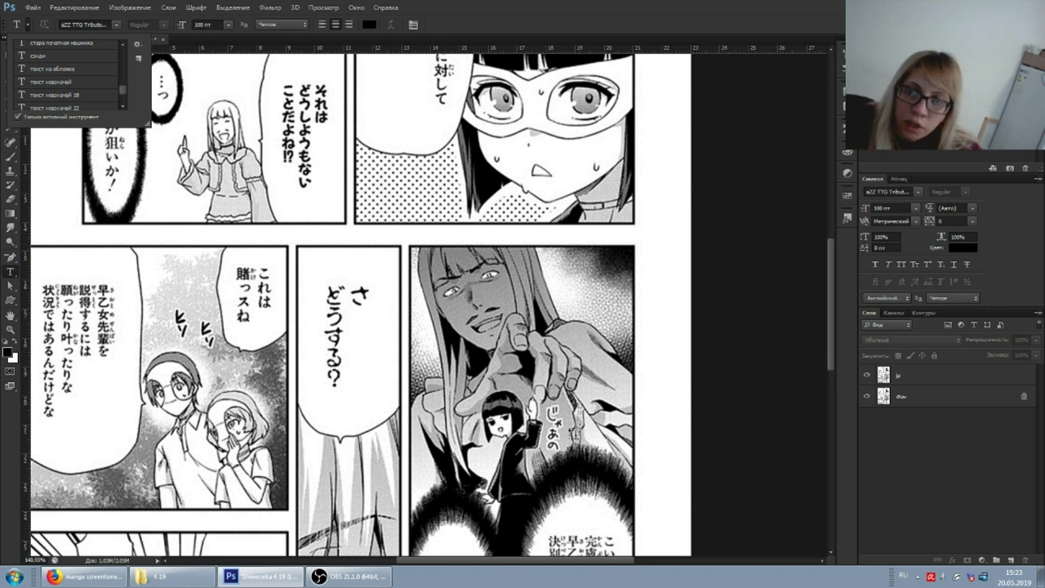
Step: Browse the font list and dismiss it, keeping aZZ TTG Tribute at 100 pt
{"action": "left_click", "coordinate": [889, 191]}
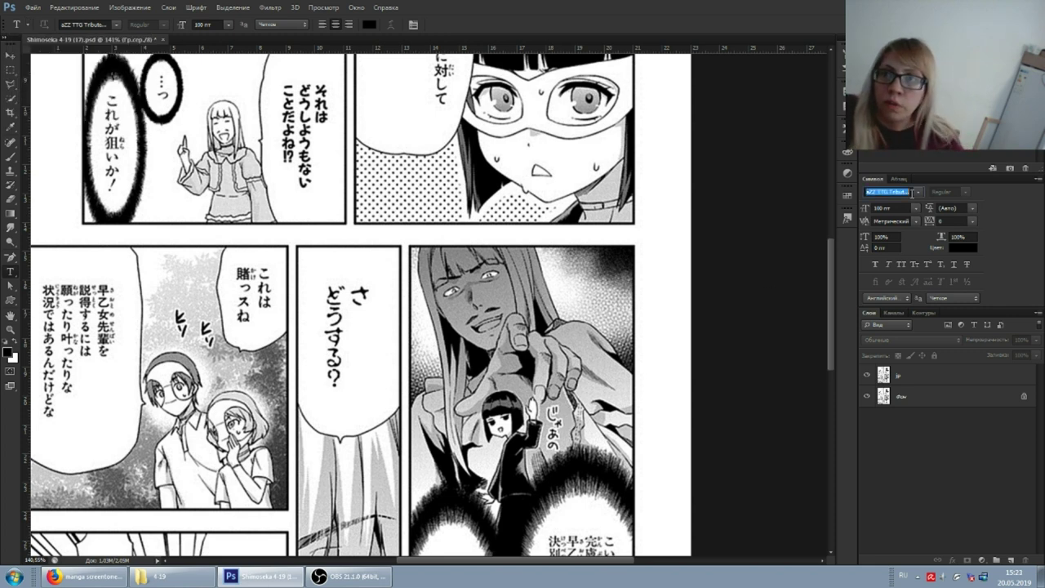
{"action": "scroll", "coordinate": [873, 266], "scroll_direction": "down", "scroll_amount": 7}
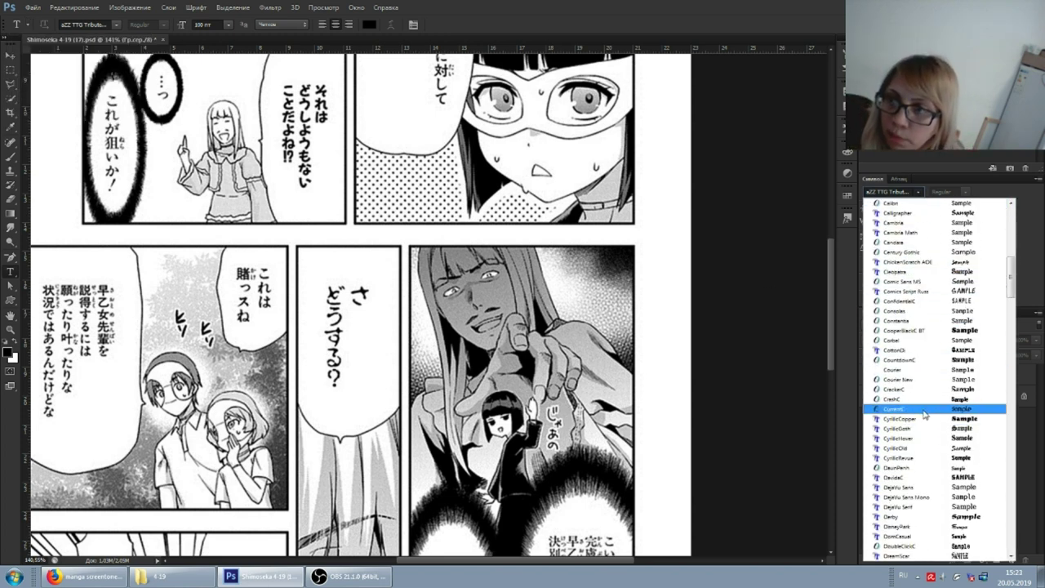
{"action": "scroll", "coordinate": [922, 262], "scroll_direction": "down", "scroll_amount": 7}
{"action": "scroll", "coordinate": [906, 326], "scroll_direction": "down", "scroll_amount": 6}
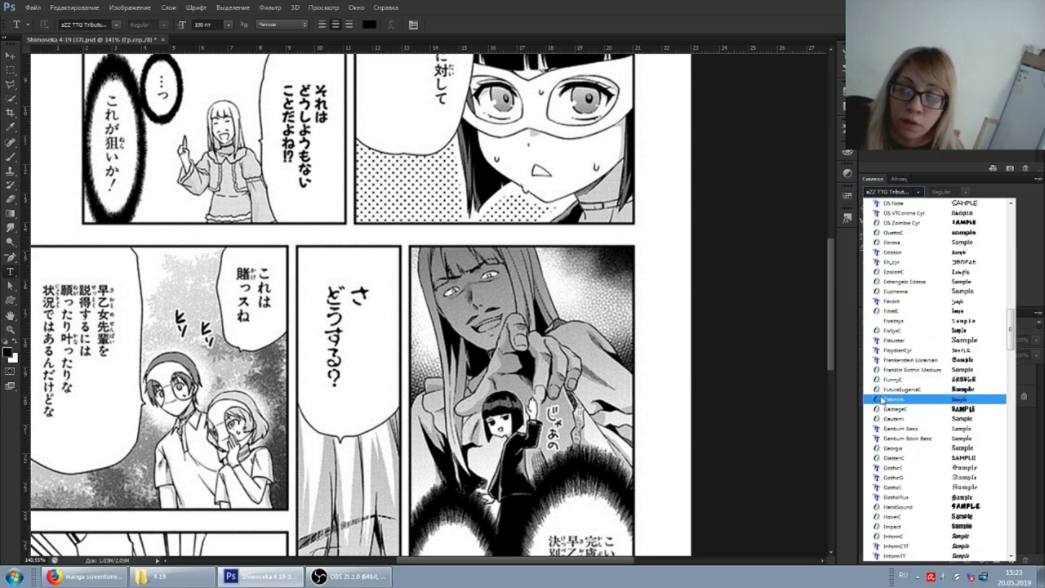
{"action": "key", "text": "Escape"}
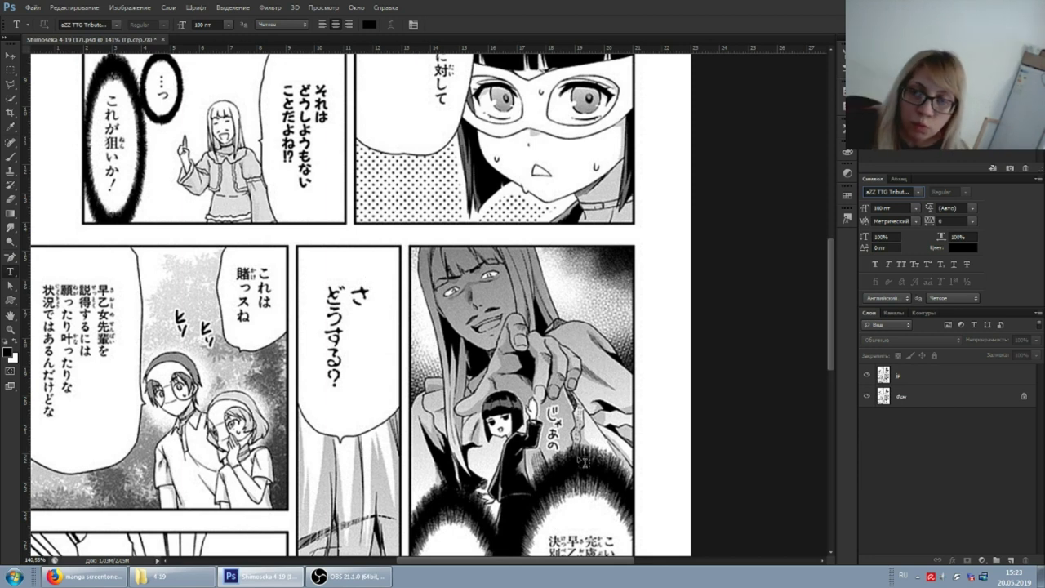
Step: Scroll through the saved text presets again and close the list
{"action": "left_click", "coordinate": [18, 24]}
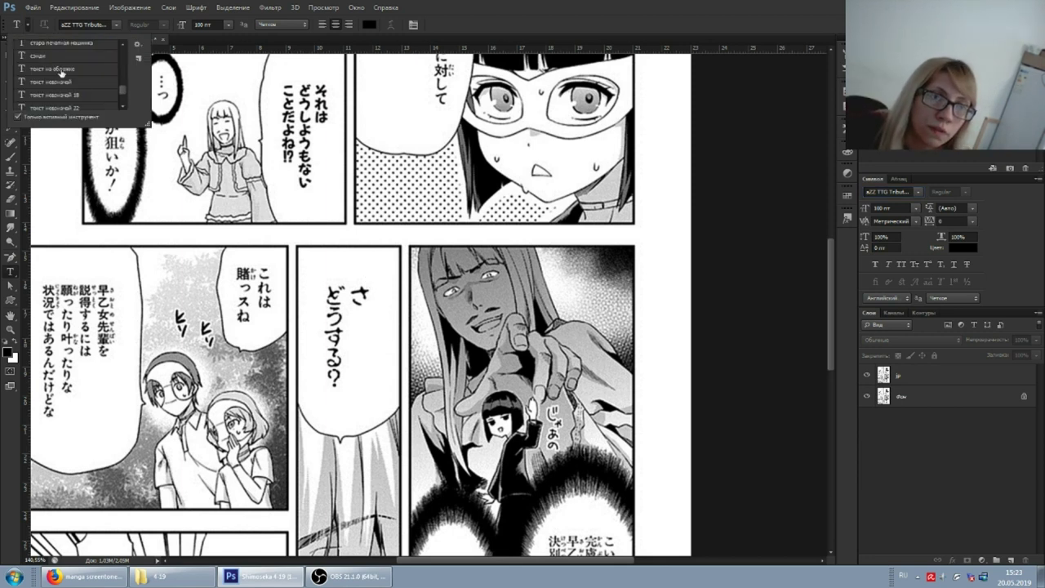
{"action": "scroll", "coordinate": [73, 96], "scroll_direction": "up", "scroll_amount": 2}
{"action": "scroll", "coordinate": [75, 98], "scroll_direction": "up", "scroll_amount": 2}
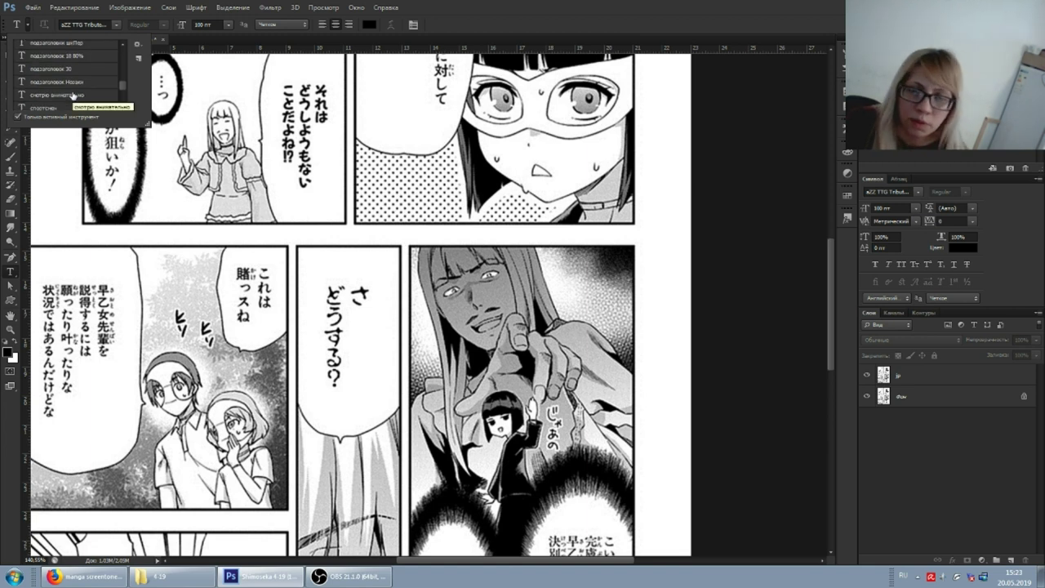
{"action": "scroll", "coordinate": [66, 88], "scroll_direction": "down", "scroll_amount": 3}
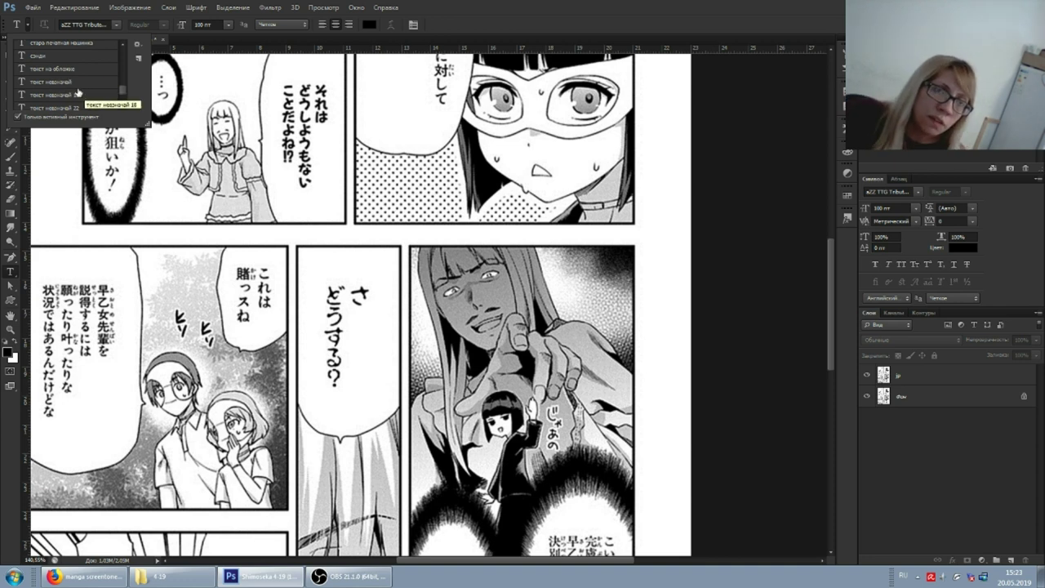
{"action": "scroll", "coordinate": [75, 93], "scroll_direction": "down", "scroll_amount": 1}
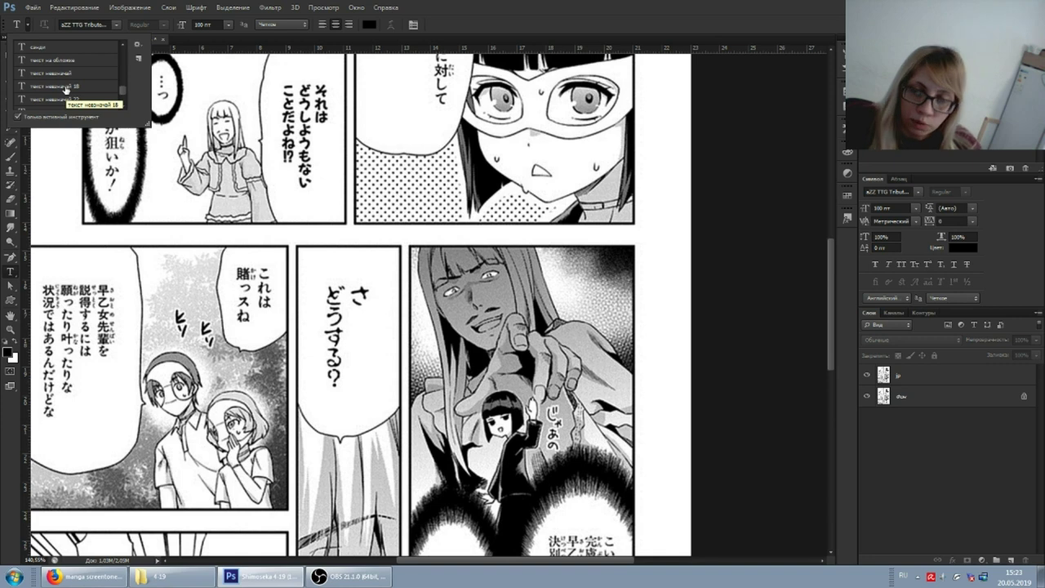
{"action": "left_click", "coordinate": [65, 90]}
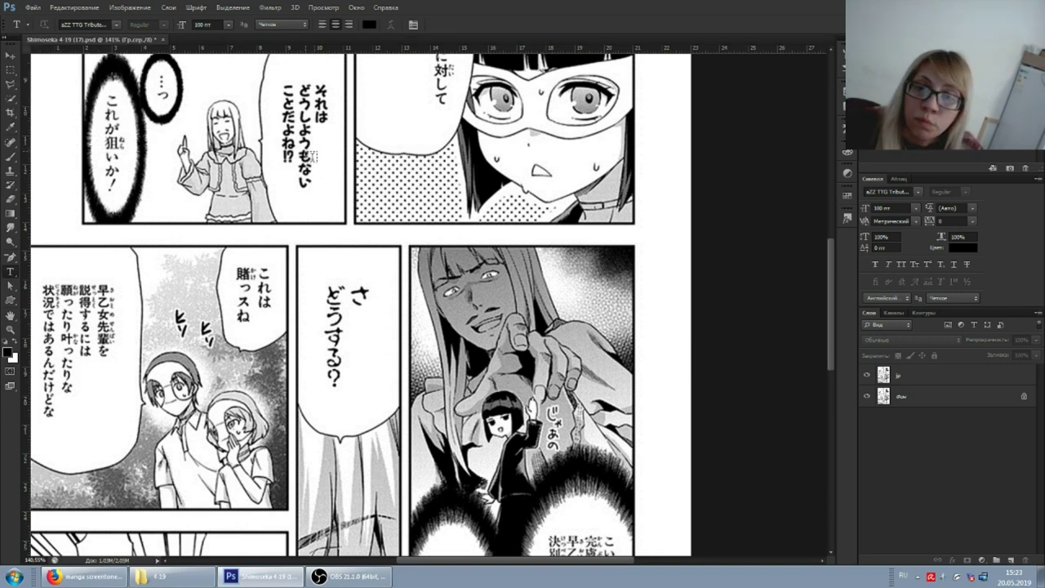
Step: Pan the page up to show the lower panels and reopen the text presets
{"action": "mouse_move", "coordinate": [558, 448]}
{"action": "left_mouse_down"}
{"action": "mouse_move", "coordinate": [506, 439]}
{"action": "mouse_move", "coordinate": [498, 399]}
{"action": "mouse_move", "coordinate": [563, 395]}
{"action": "left_mouse_up"}
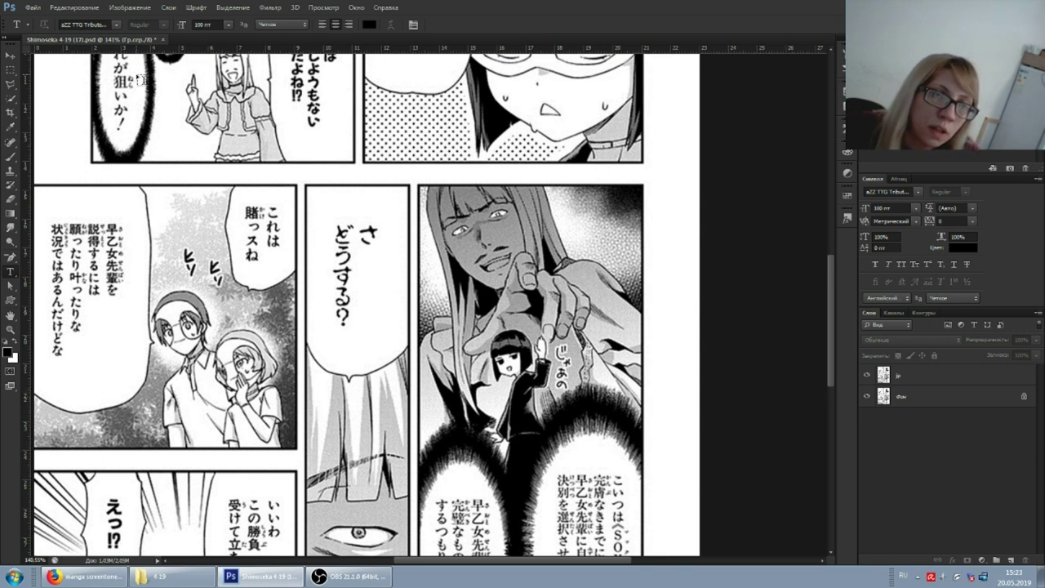
{"action": "left_click", "coordinate": [22, 26]}
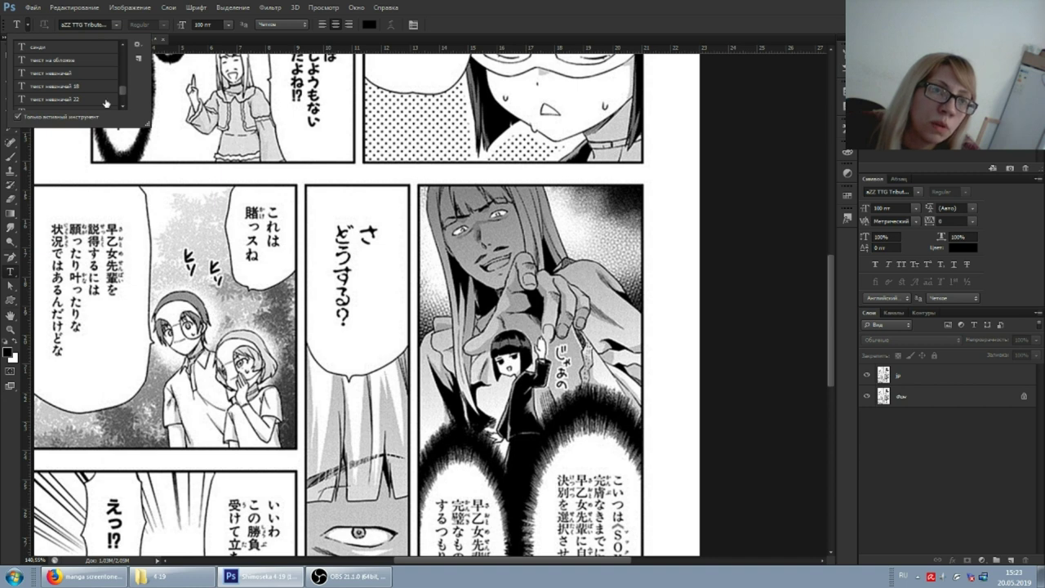
{"action": "scroll", "coordinate": [62, 82], "scroll_direction": "down", "scroll_amount": 1}
Step: Try the 18, 11 and 22 pt 'текст невключай' BetinaScript presets
{"action": "left_click", "coordinate": [62, 80]}
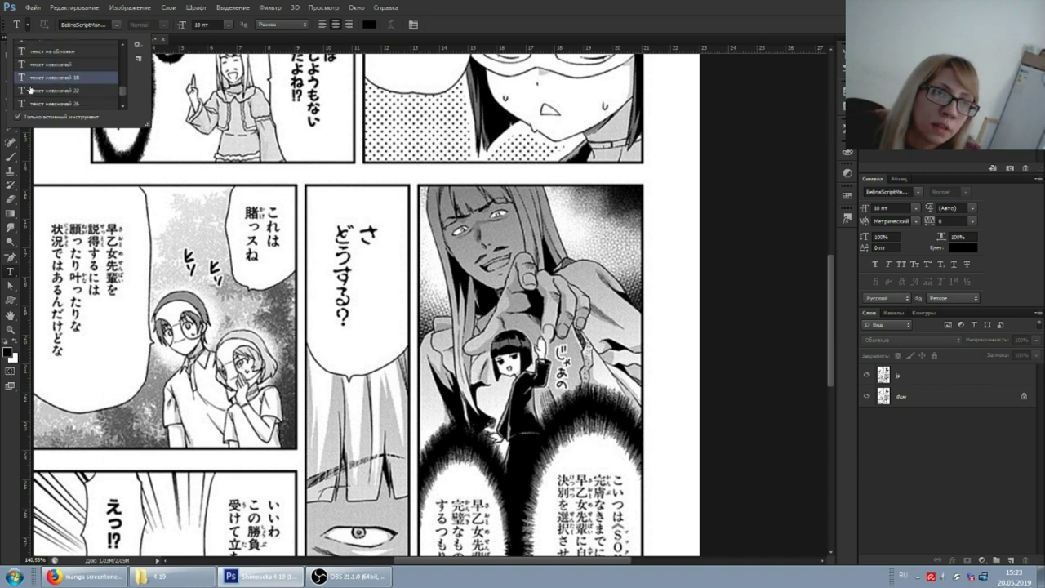
{"action": "left_click", "coordinate": [51, 64]}
{"action": "left_click", "coordinate": [62, 91]}
{"action": "left_click", "coordinate": [69, 65]}
{"action": "left_click", "coordinate": [64, 92]}
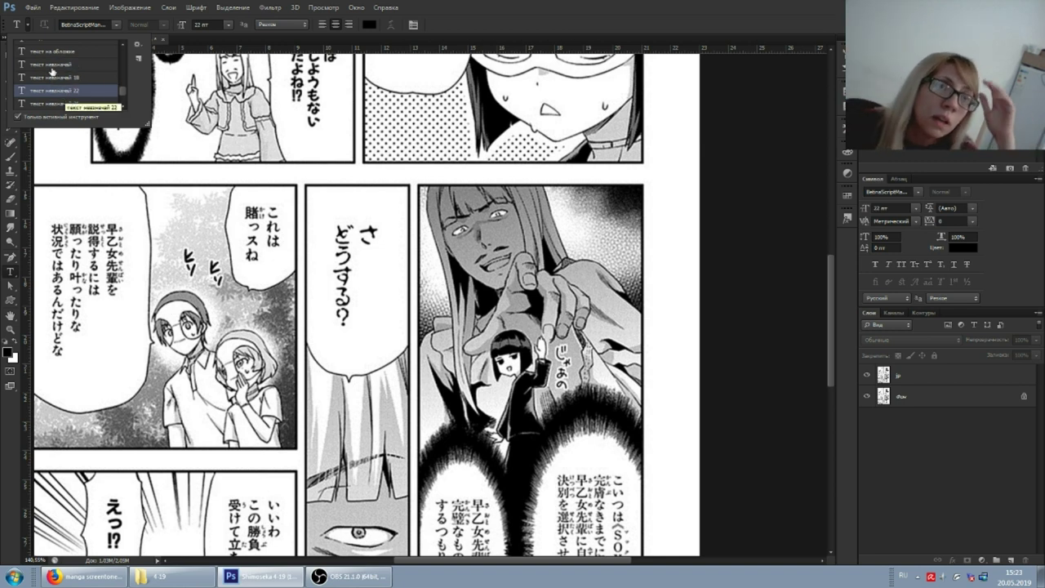
{"action": "left_click", "coordinate": [69, 65]}
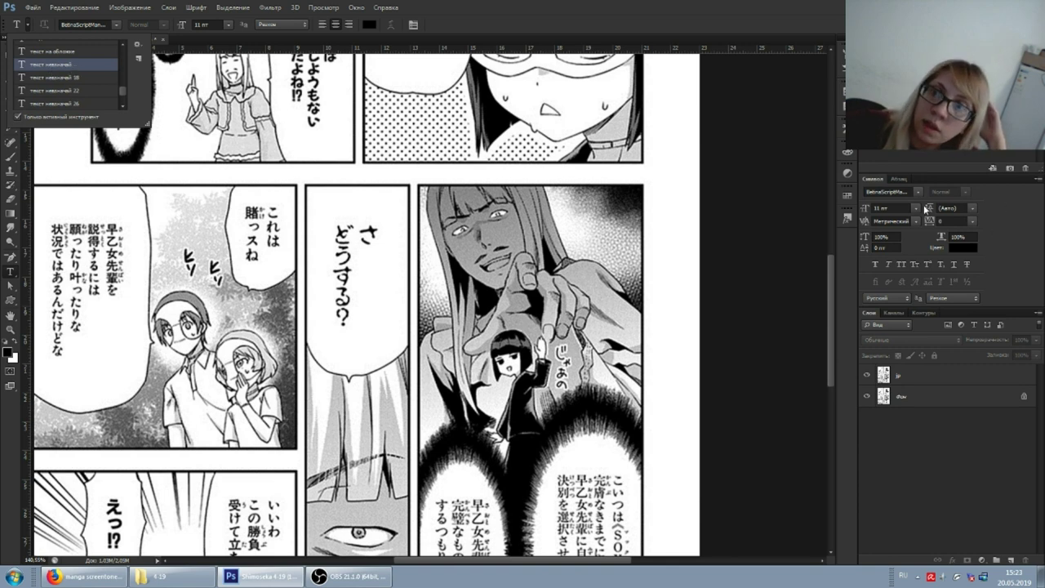
Step: Settle on the 11 pt preset and start a text layer beside じゃあの
{"action": "left_click", "coordinate": [71, 78]}
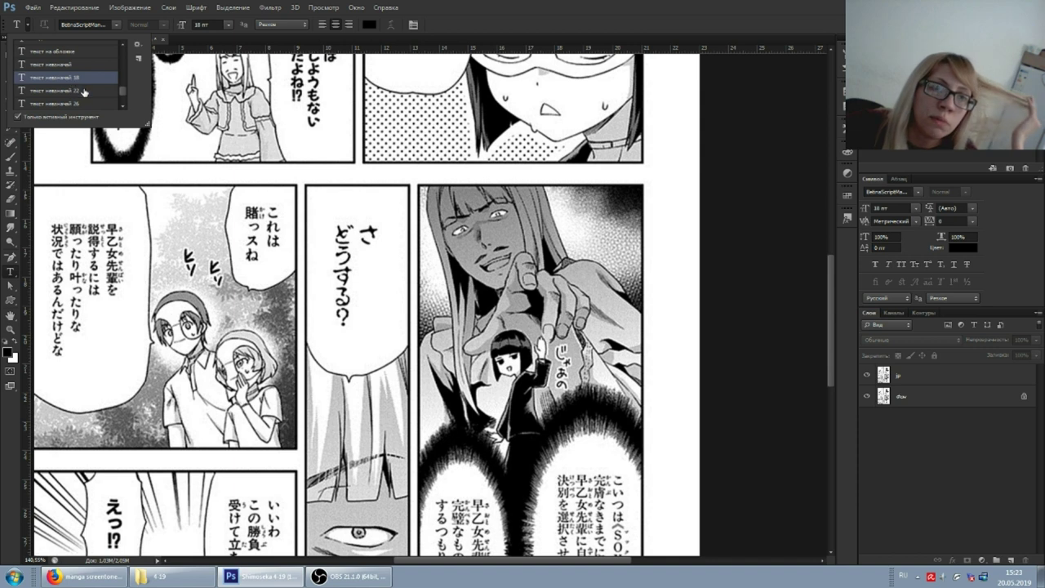
{"action": "left_click", "coordinate": [75, 91]}
{"action": "left_click", "coordinate": [80, 82]}
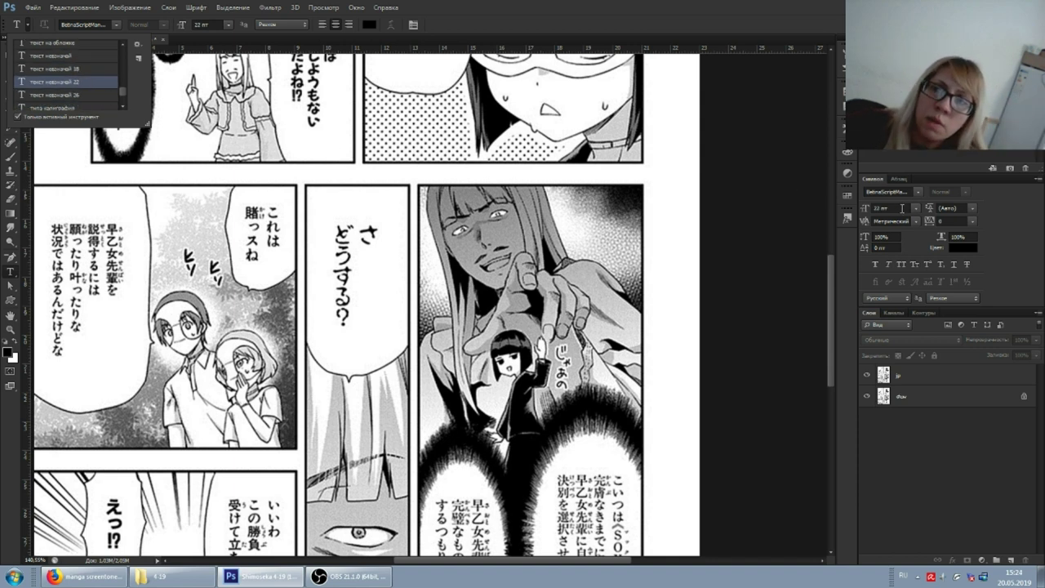
{"action": "left_click", "coordinate": [52, 69]}
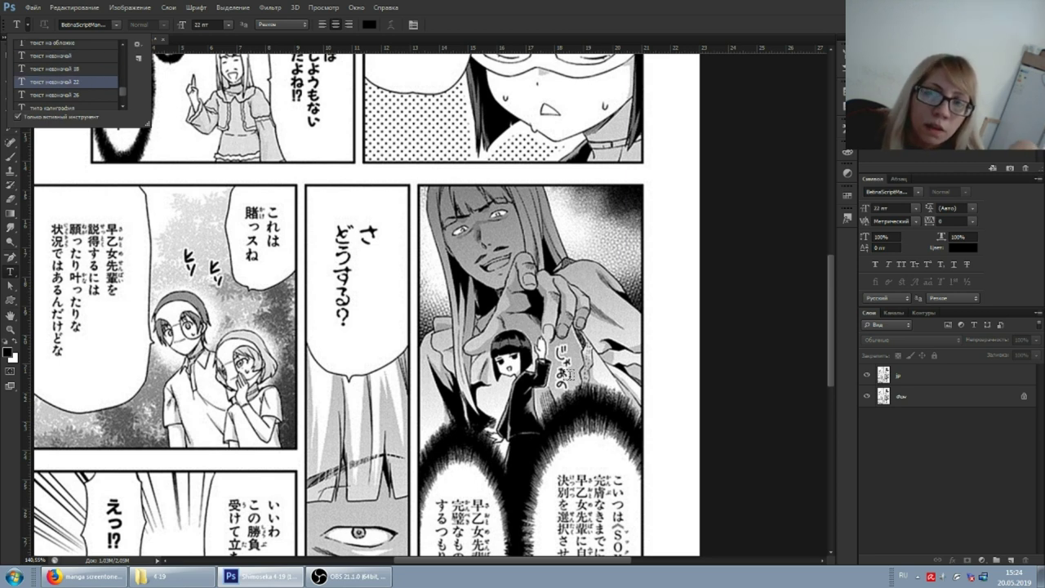
{"action": "left_click", "coordinate": [52, 57]}
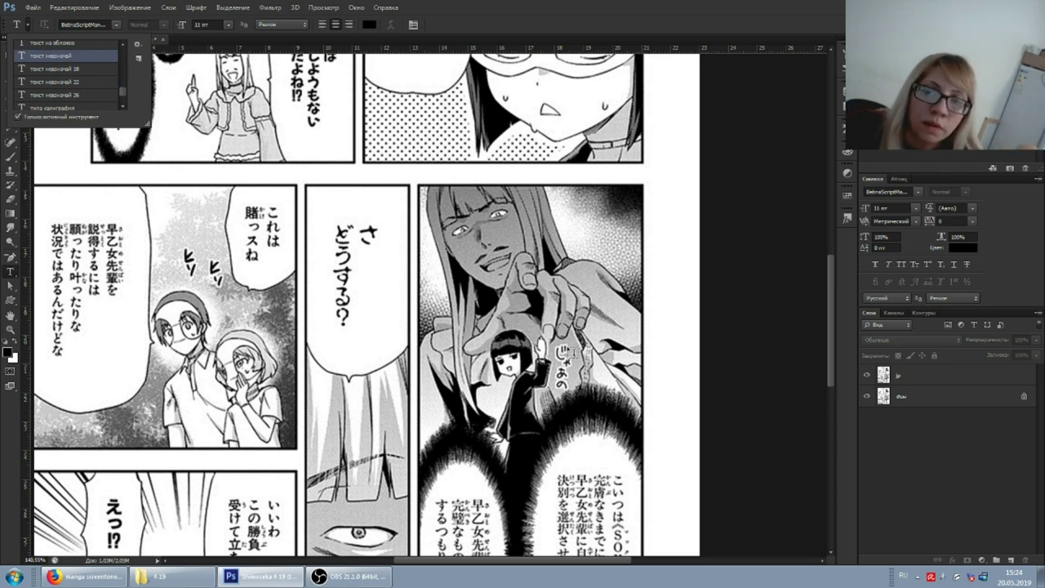
{"action": "left_click", "coordinate": [707, 459]}
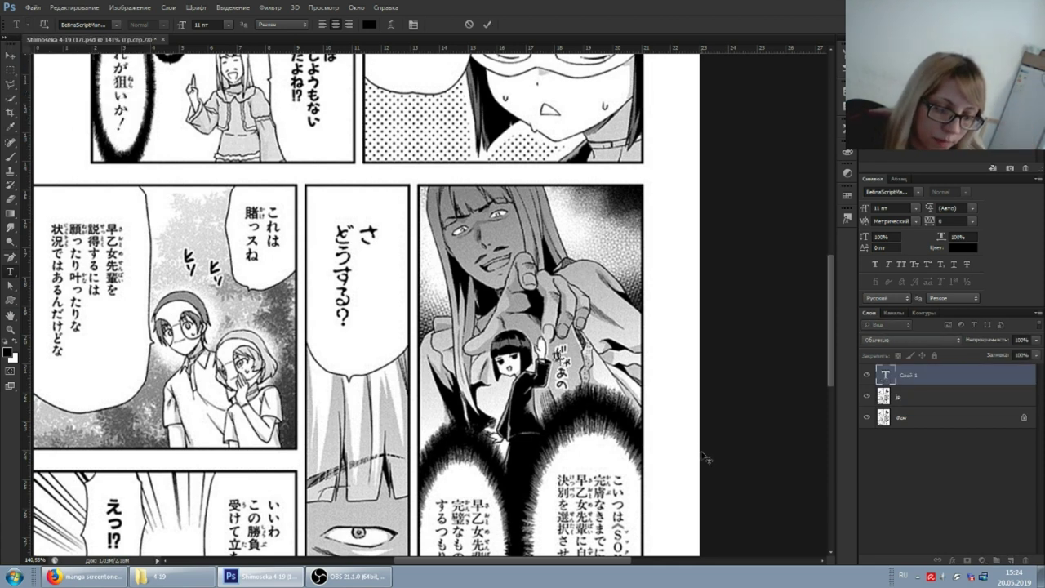
Step: Type 'послушай' and enable a 3 px black outside Stroke in its Layer Style
{"action": "type", "text": "послушай"}
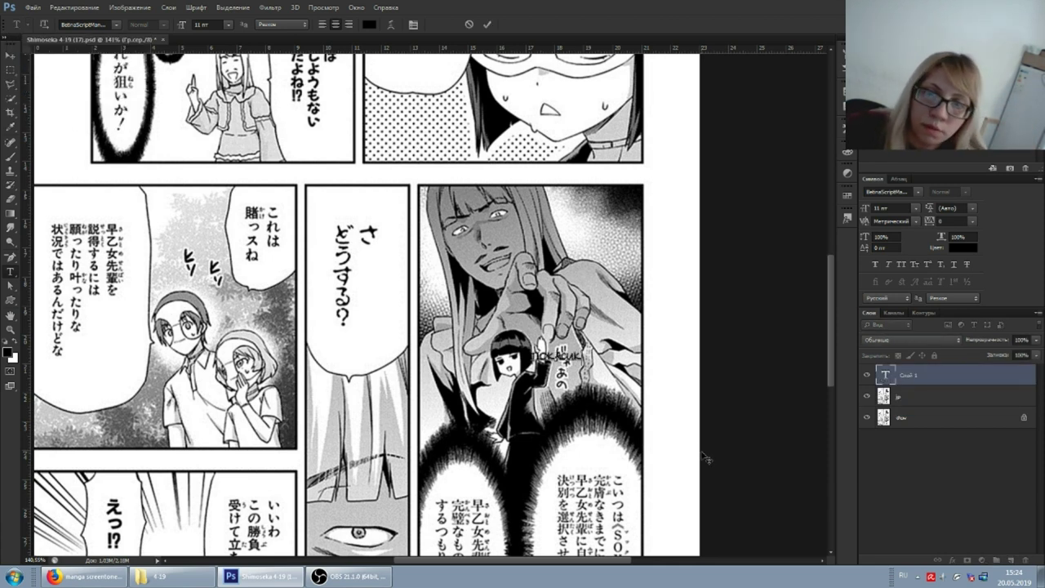
{"action": "double_click", "coordinate": [942, 380]}
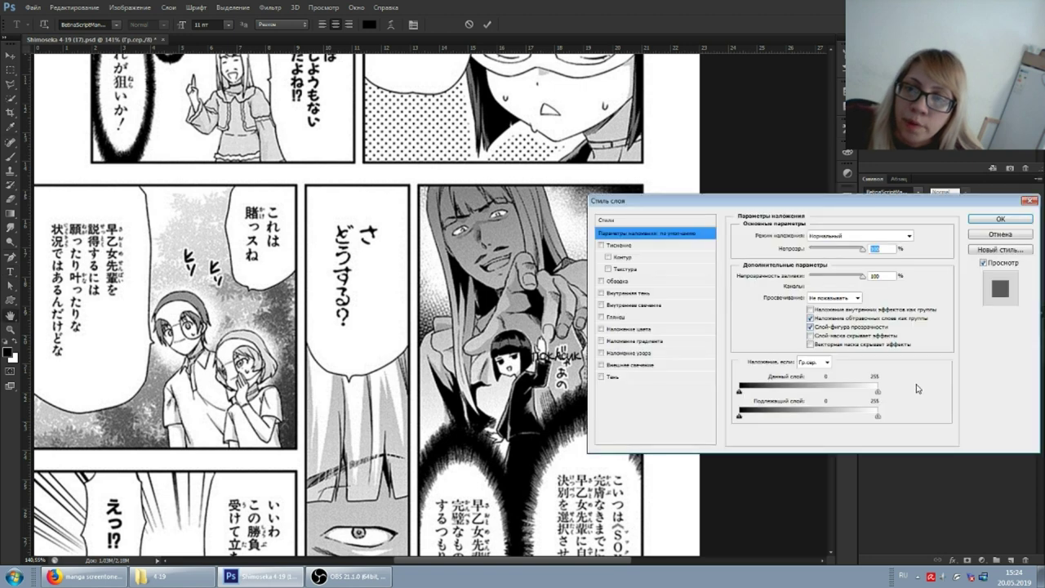
{"action": "left_click", "coordinate": [990, 234]}
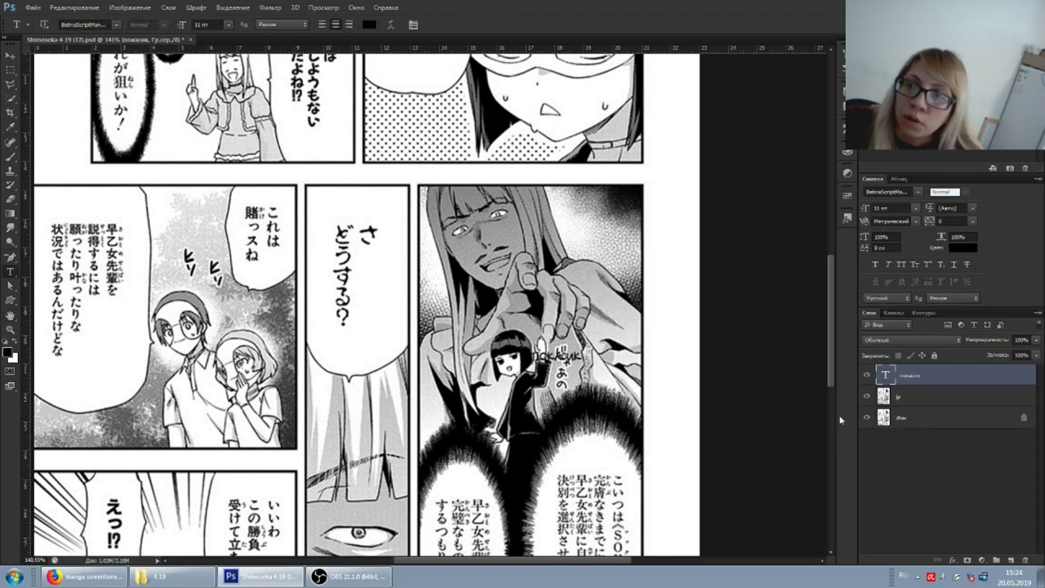
{"action": "double_click", "coordinate": [938, 379]}
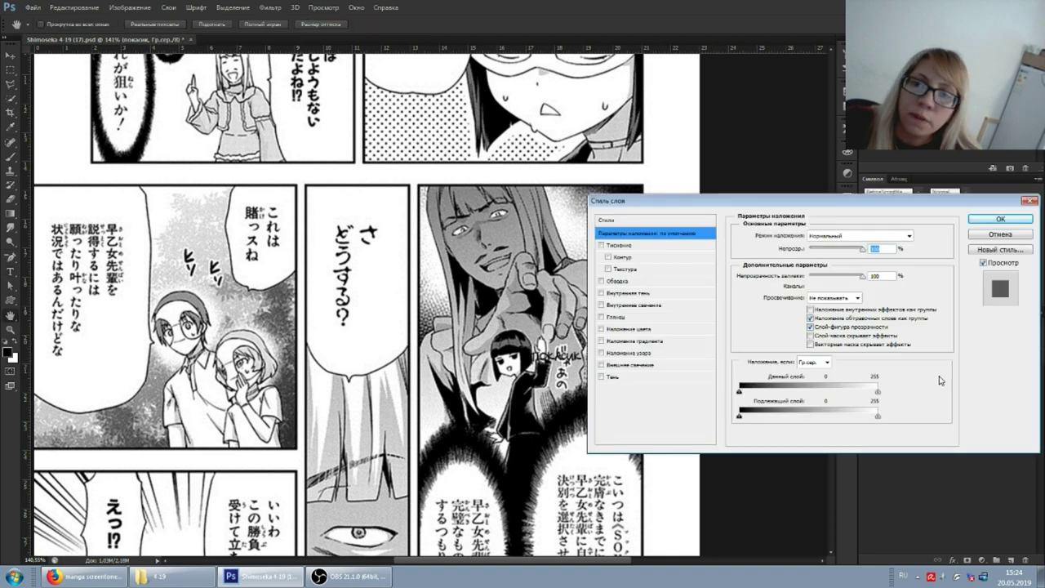
{"action": "left_click", "coordinate": [620, 280]}
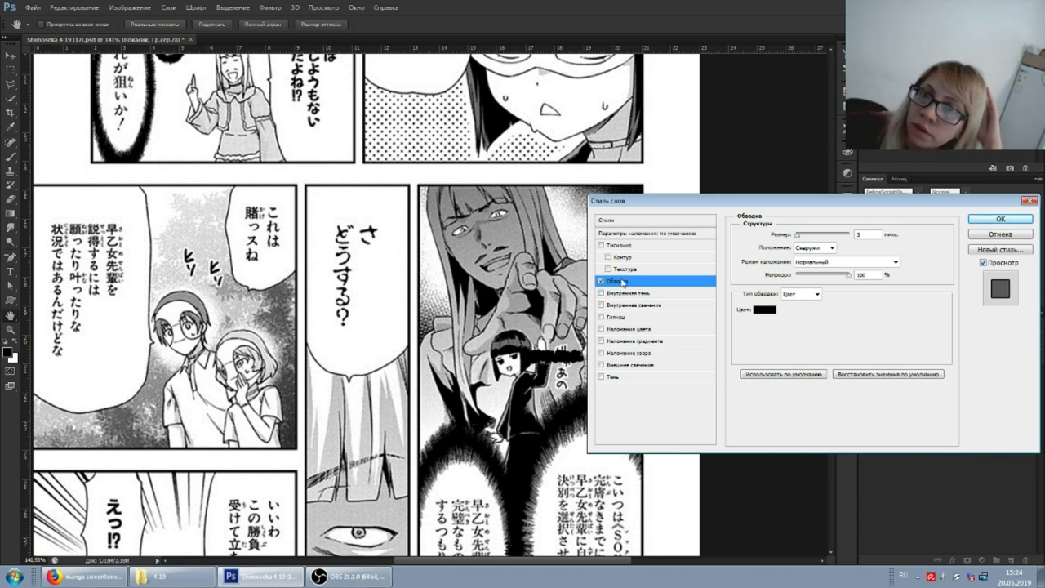
Step: Set the 3 px outside stroke colour to white and apply the style
{"action": "left_click", "coordinate": [642, 365]}
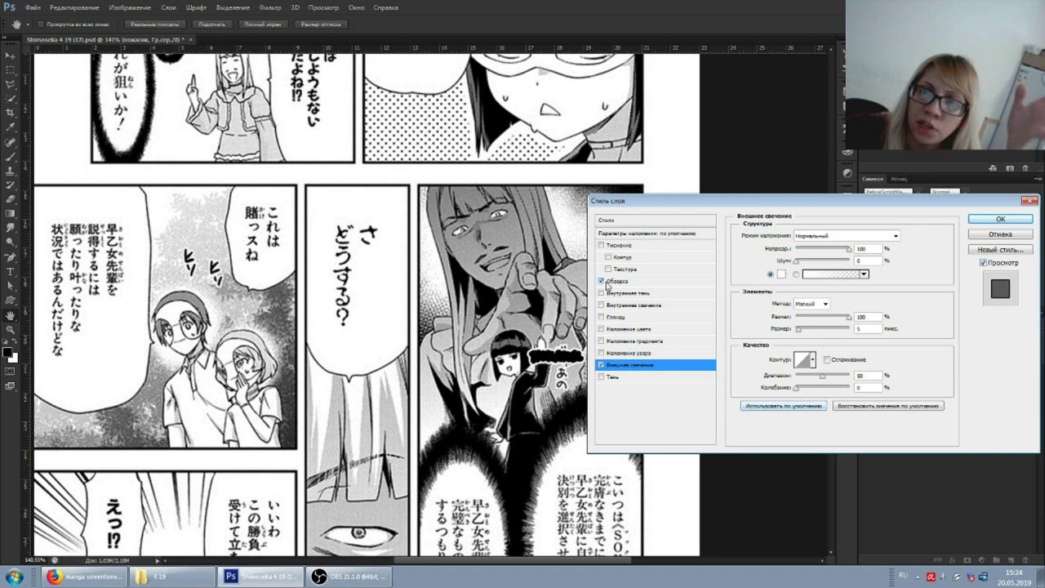
{"action": "left_click", "coordinate": [601, 365]}
{"action": "left_click", "coordinate": [608, 282]}
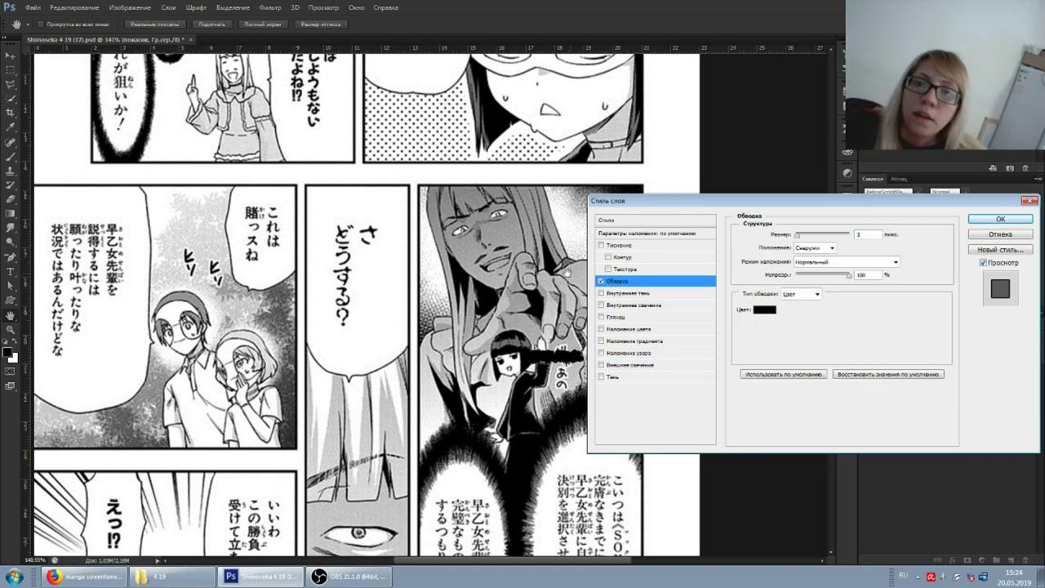
{"action": "left_click_drag", "start_coordinate": [847, 203], "coordinate": [859, 200]}
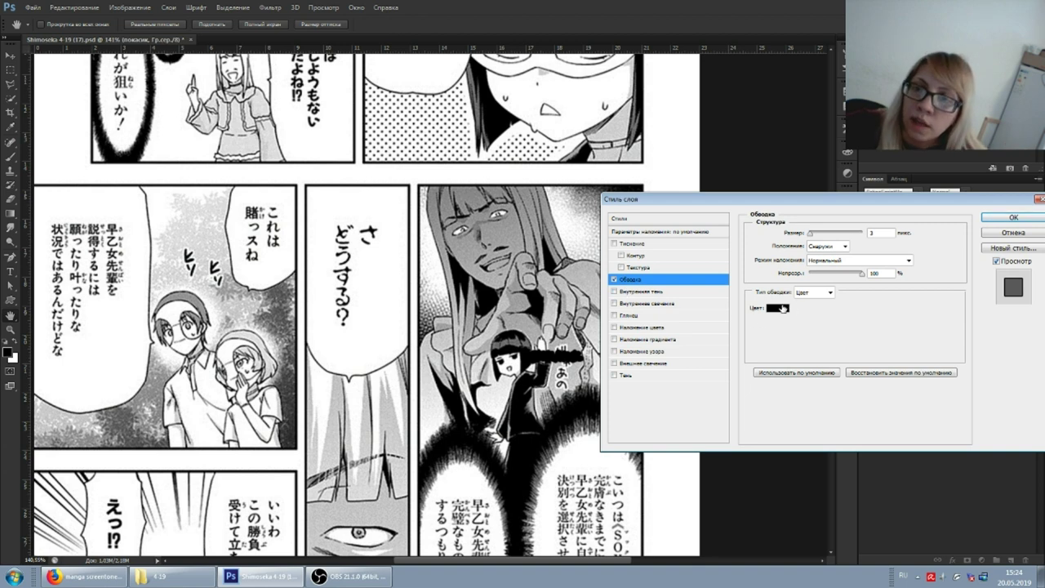
{"action": "left_click", "coordinate": [778, 307]}
{"action": "left_click", "coordinate": [926, 258]}
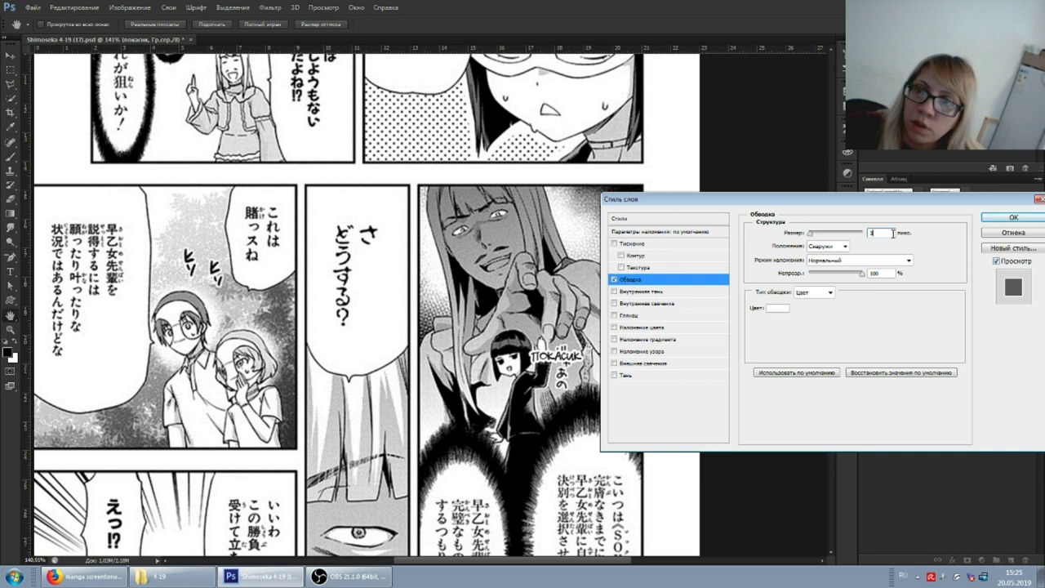
{"action": "left_click", "coordinate": [1012, 218]}
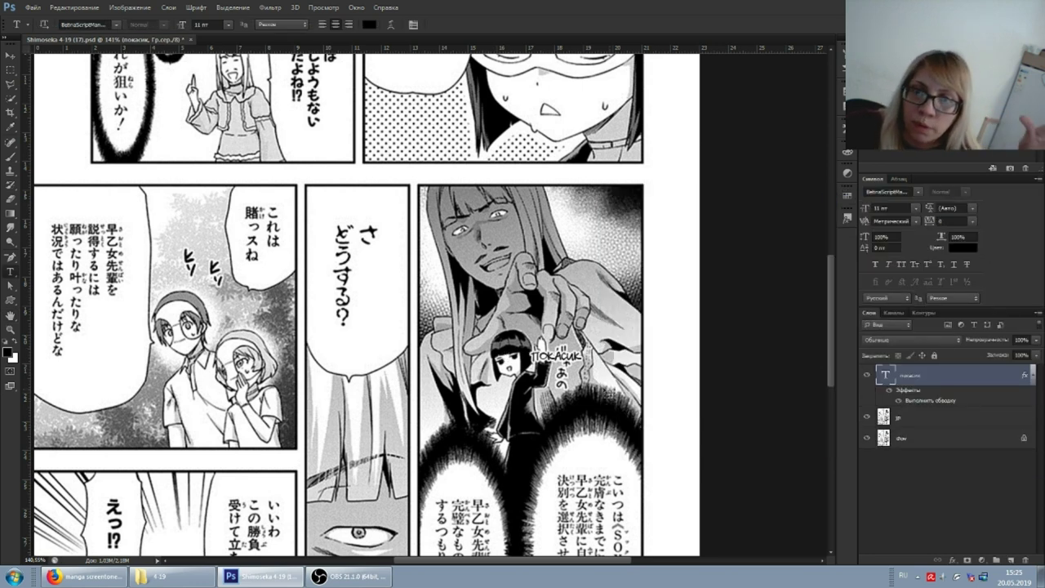
Step: Copy the ПОКАСИК layer style and start a Segoe Script 11 pt text layer
{"action": "right_click", "coordinate": [925, 377]}
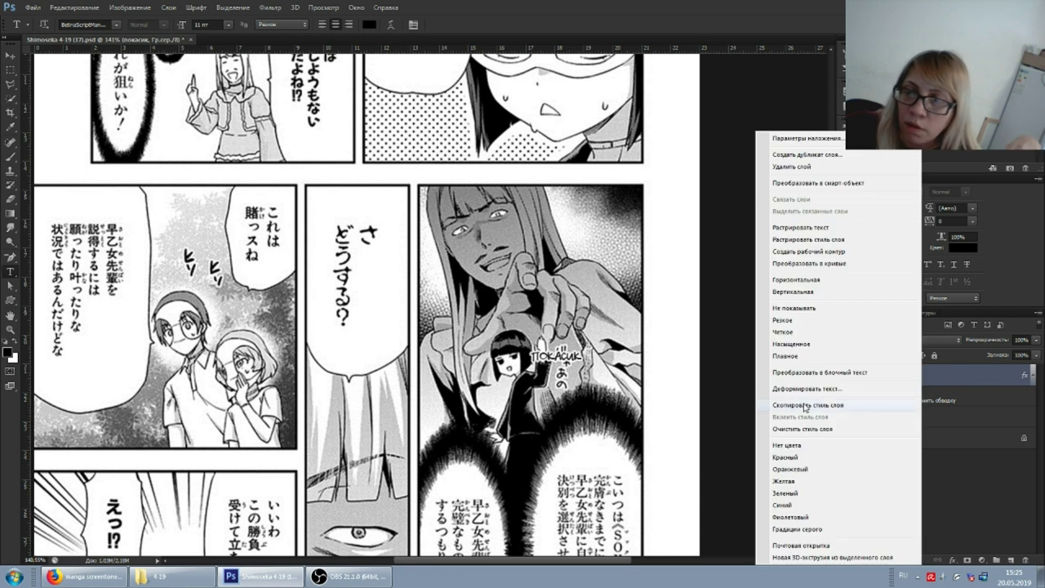
{"action": "left_click", "coordinate": [806, 406]}
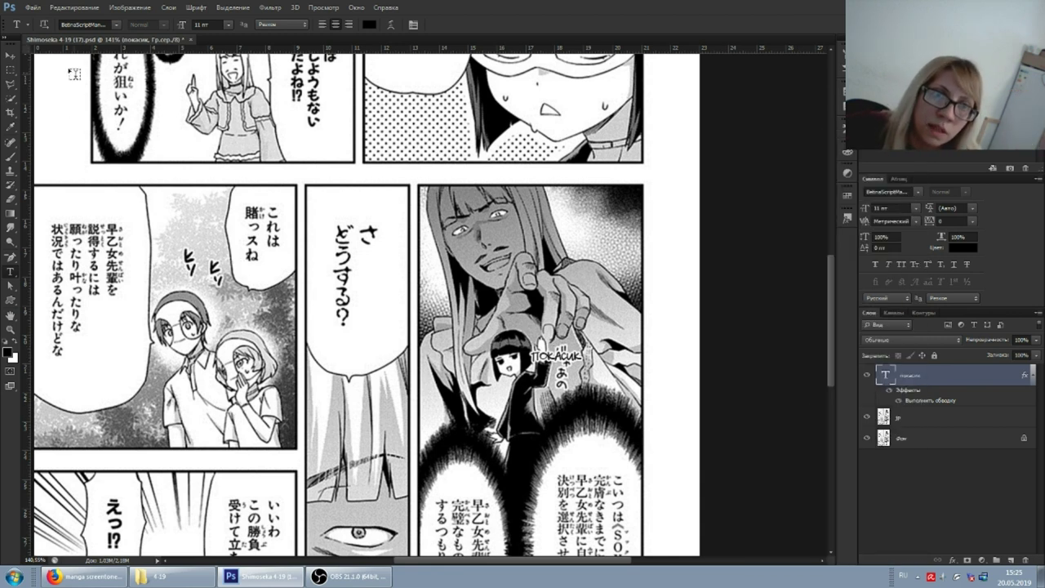
{"action": "left_click", "coordinate": [22, 24]}
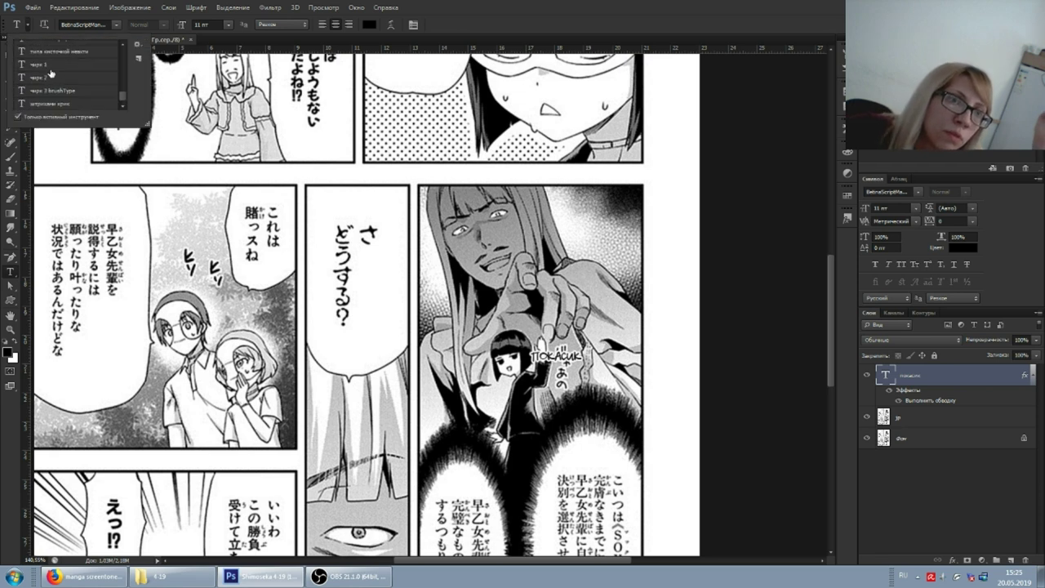
{"action": "left_click", "coordinate": [53, 71]}
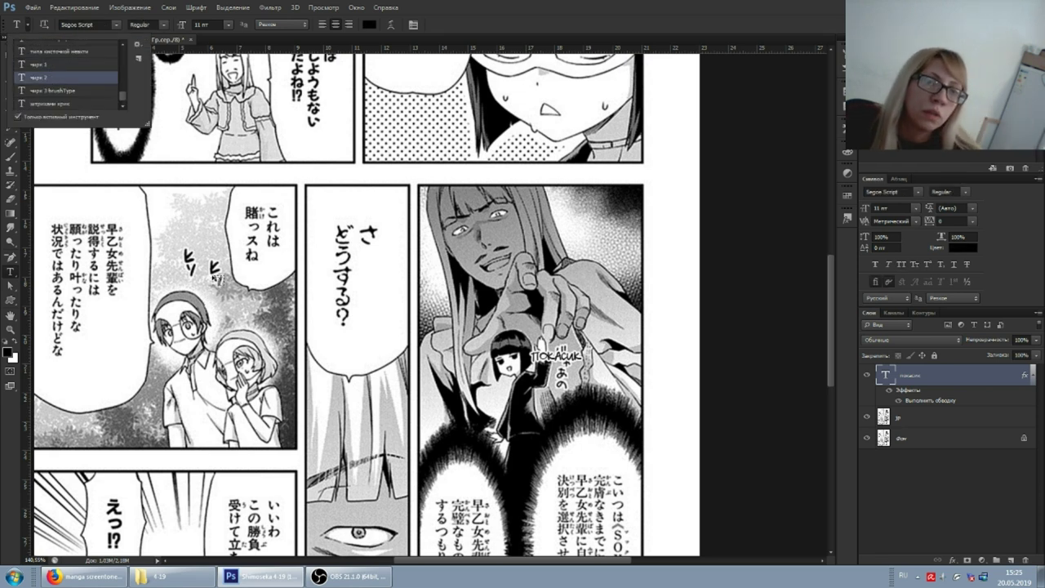
{"action": "left_click", "coordinate": [216, 274]}
{"action": "left_click", "coordinate": [252, 340]}
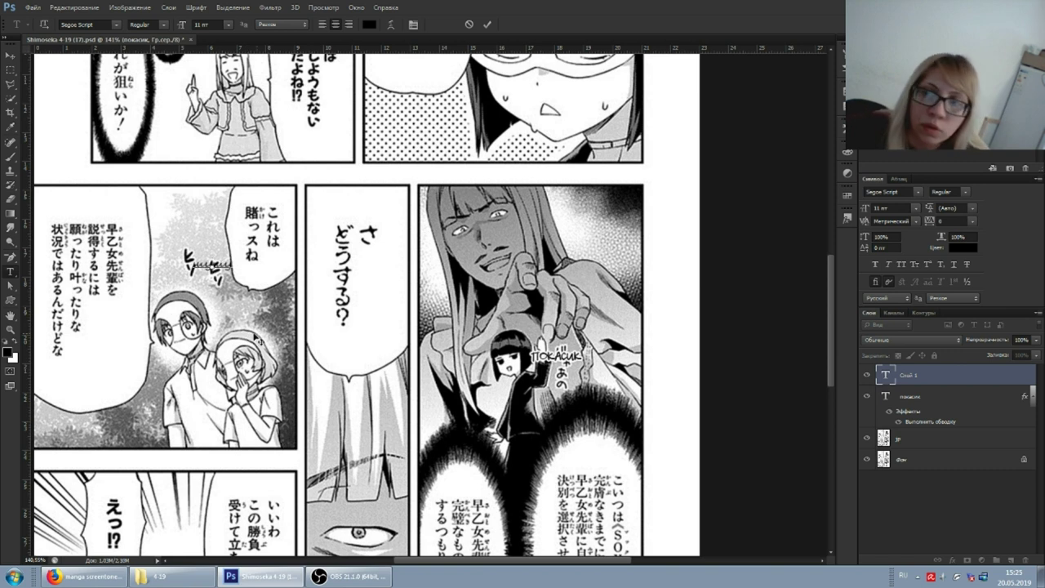
Step: Commit the new word and make it All Caps, Bold, faux-italic Segoe Script
{"action": "key", "text": "ctrl+Return"}
{"action": "left_click", "coordinate": [902, 265]}
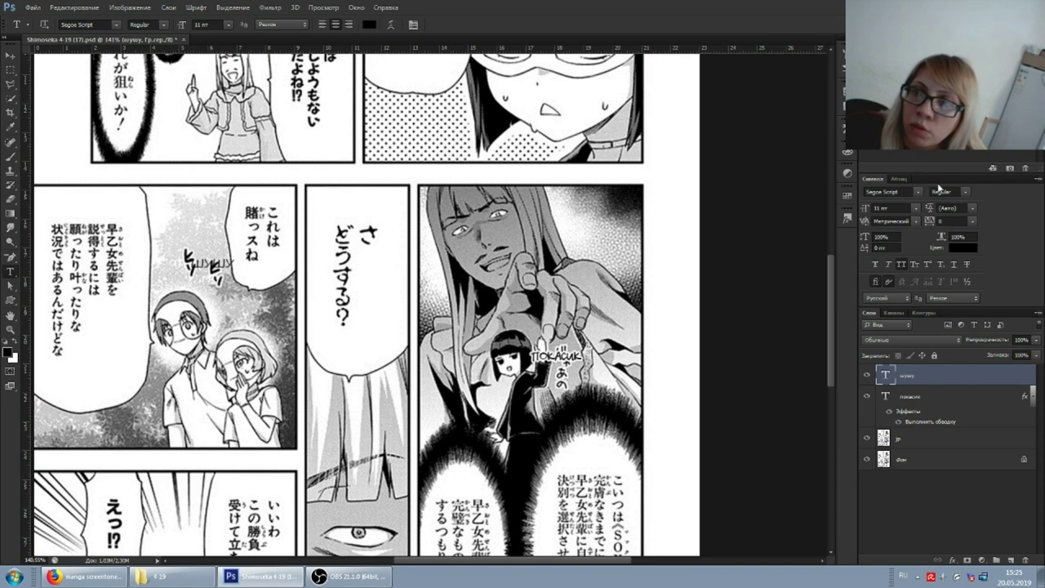
{"action": "left_click", "coordinate": [964, 192]}
{"action": "left_click", "coordinate": [946, 213]}
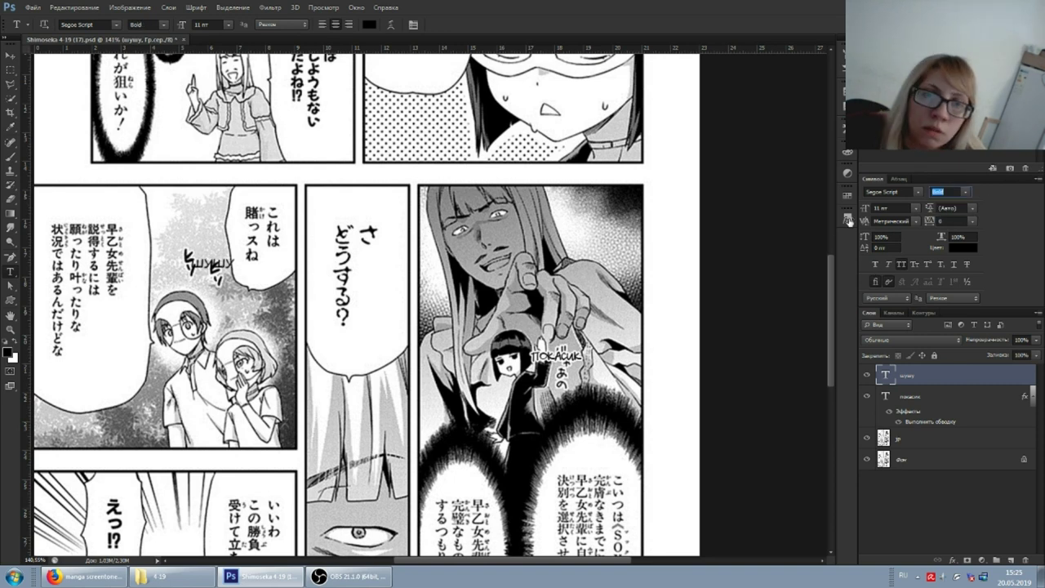
{"action": "left_click", "coordinate": [882, 265]}
{"action": "right_click", "coordinate": [919, 372]}
{"action": "left_click", "coordinate": [931, 384]}
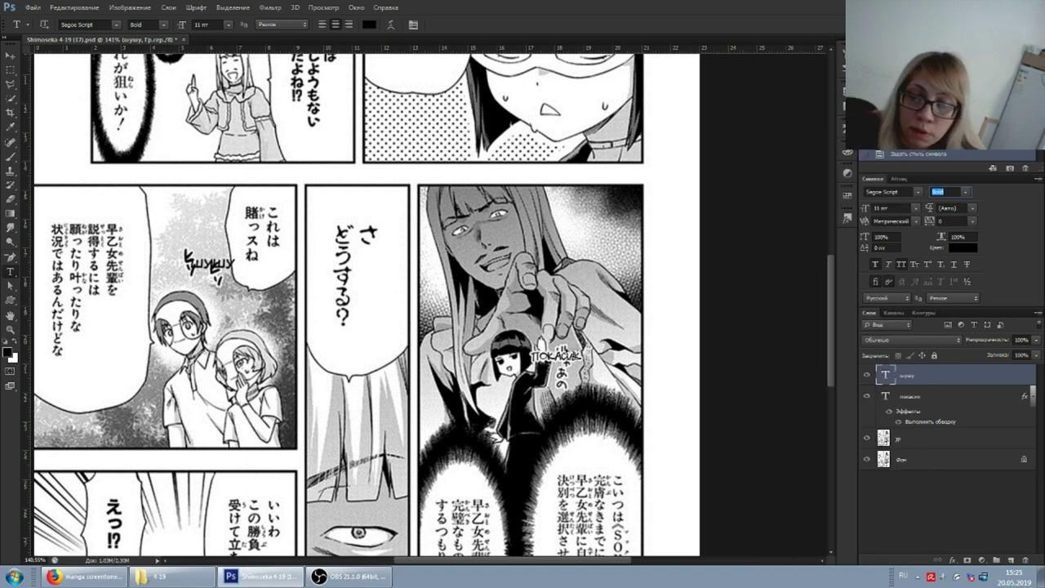
{"action": "right_click", "coordinate": [920, 375]}
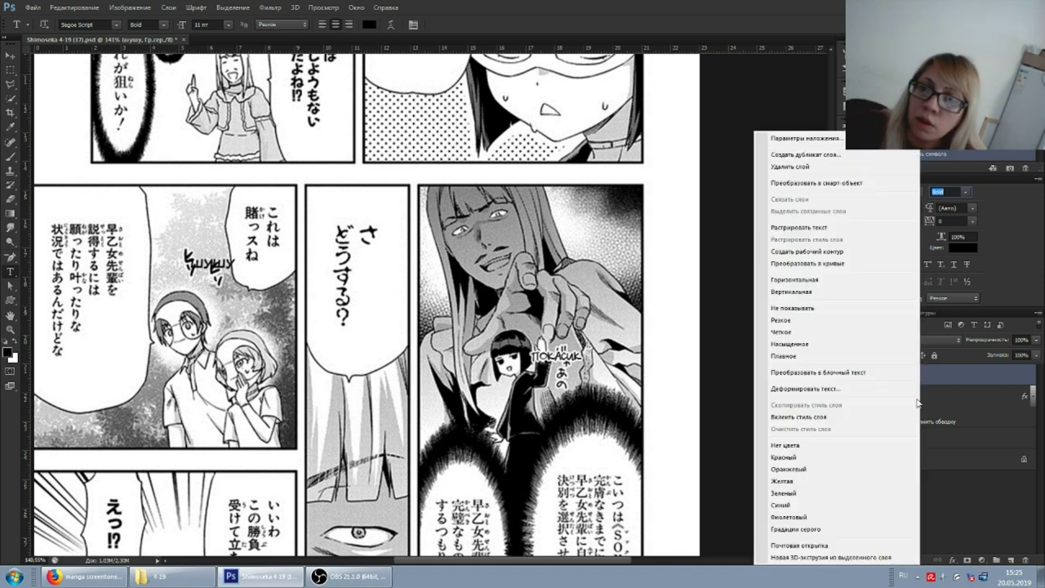
Step: Paste the copied white stroke style onto the ШУШУ layer and verify its Stroke settings
{"action": "left_click", "coordinate": [780, 419]}
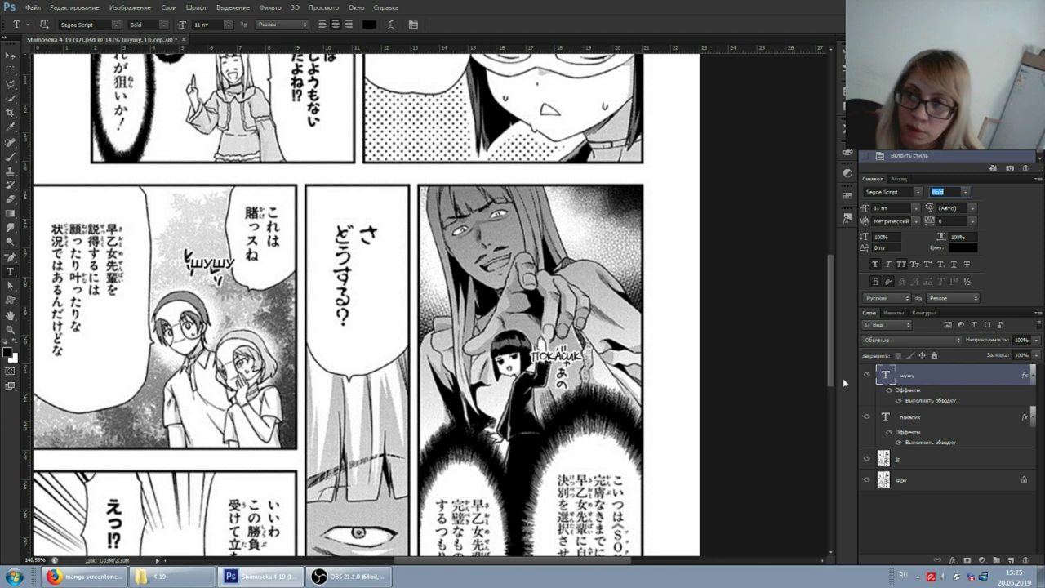
{"action": "double_click", "coordinate": [952, 382]}
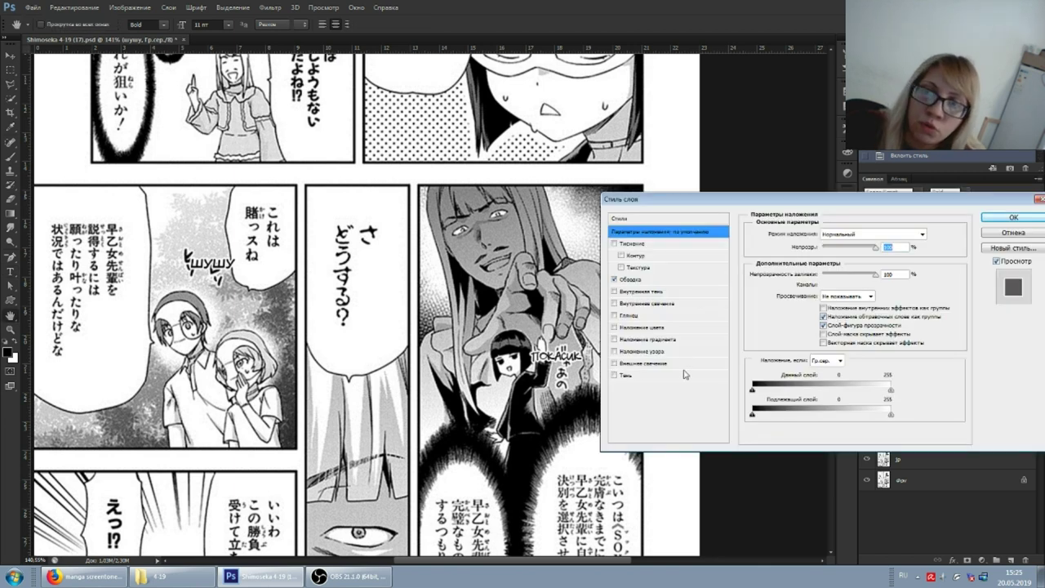
{"action": "left_click", "coordinate": [630, 279]}
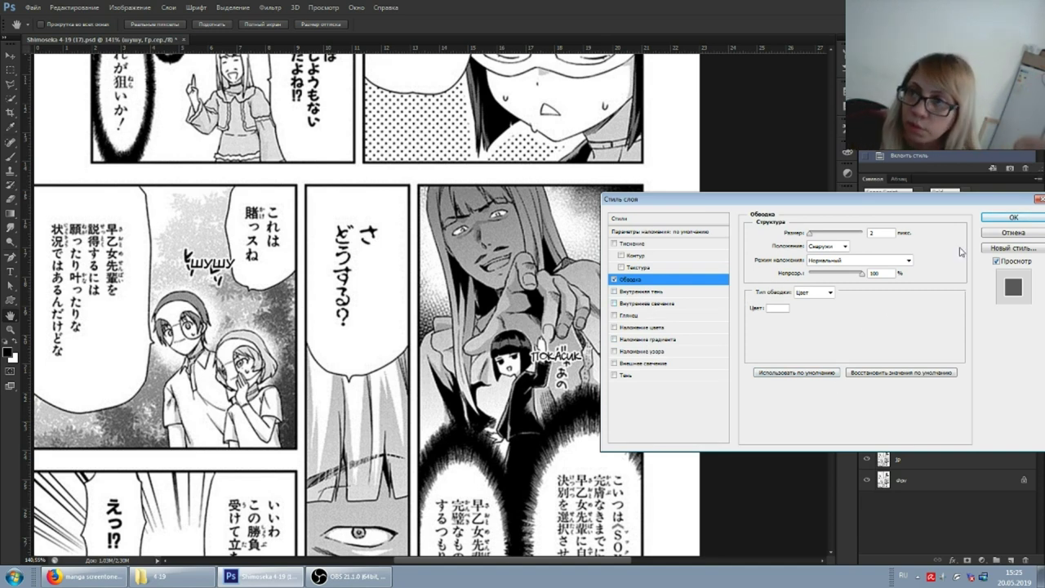
{"action": "left_click", "coordinate": [990, 235]}
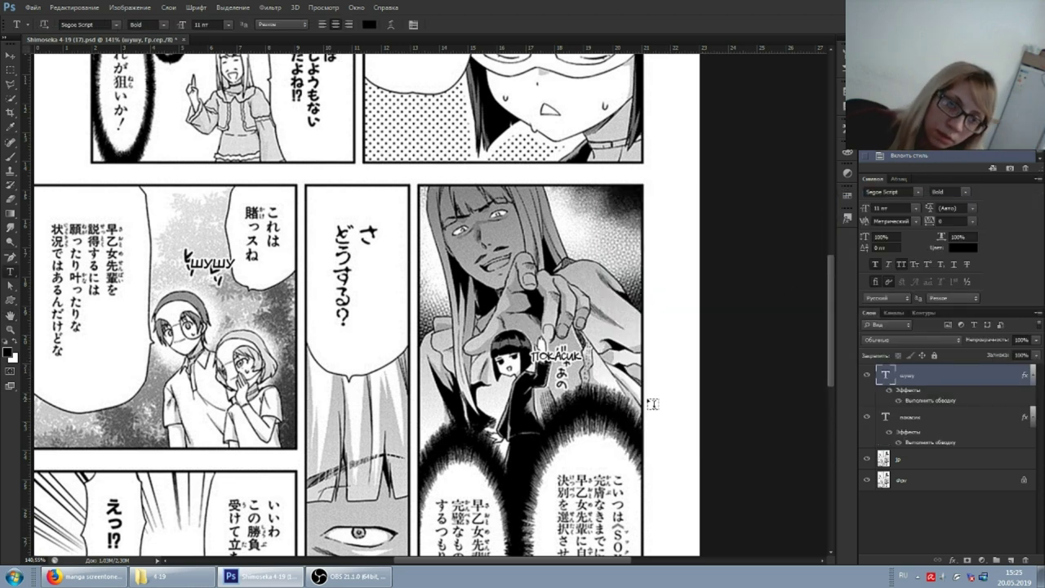
{"action": "right_click", "coordinate": [936, 386]}
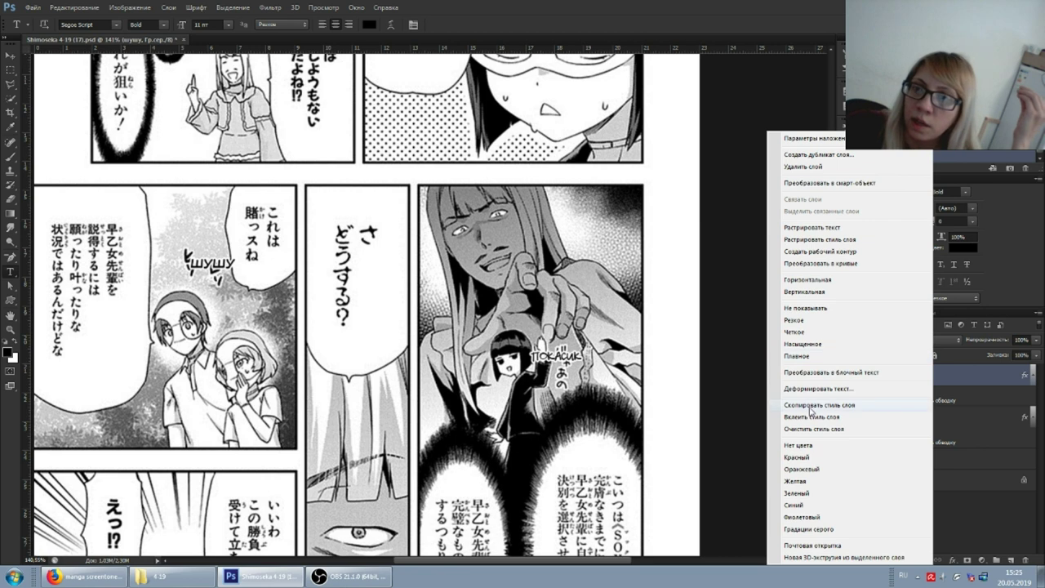
{"action": "left_click", "coordinate": [802, 422]}
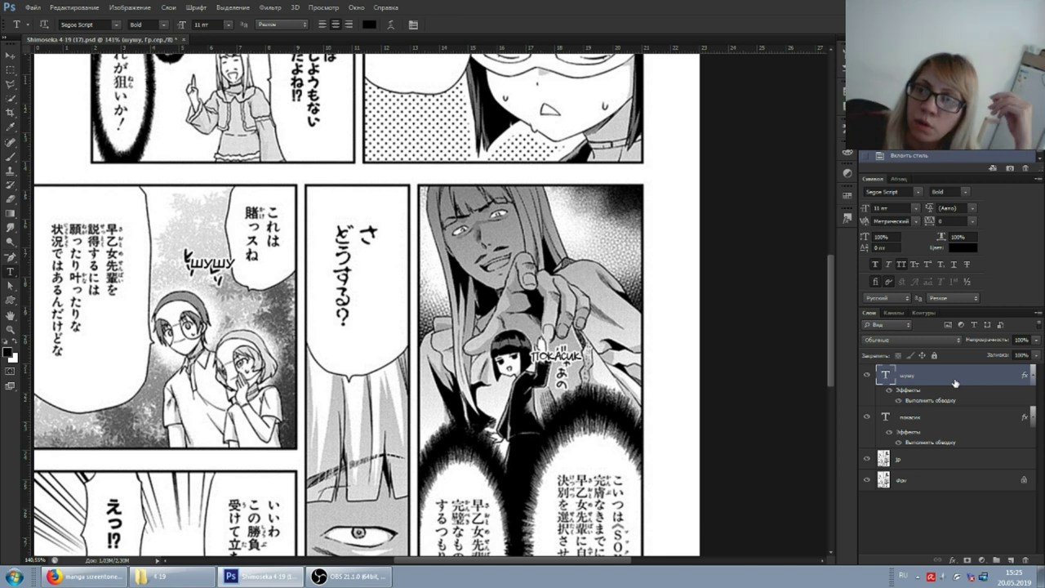
{"action": "double_click", "coordinate": [959, 383]}
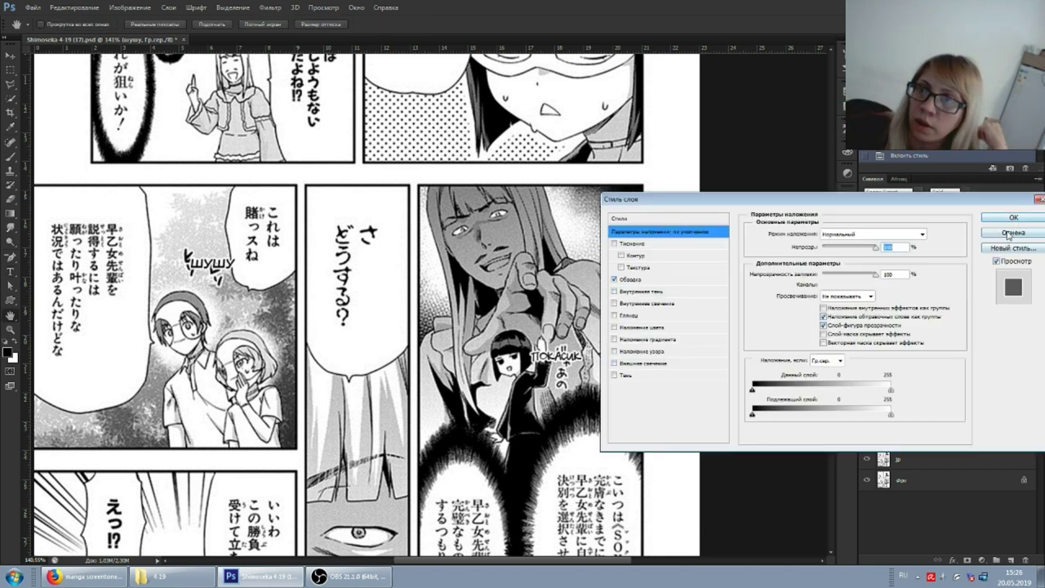
{"action": "left_click", "coordinate": [1008, 234]}
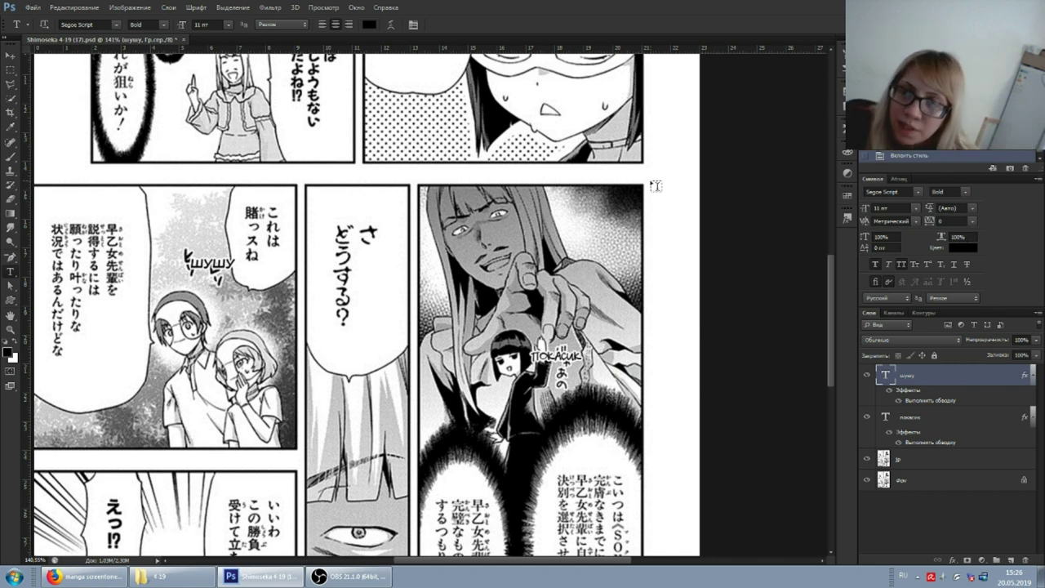
{"action": "left_click", "coordinate": [232, 261]}
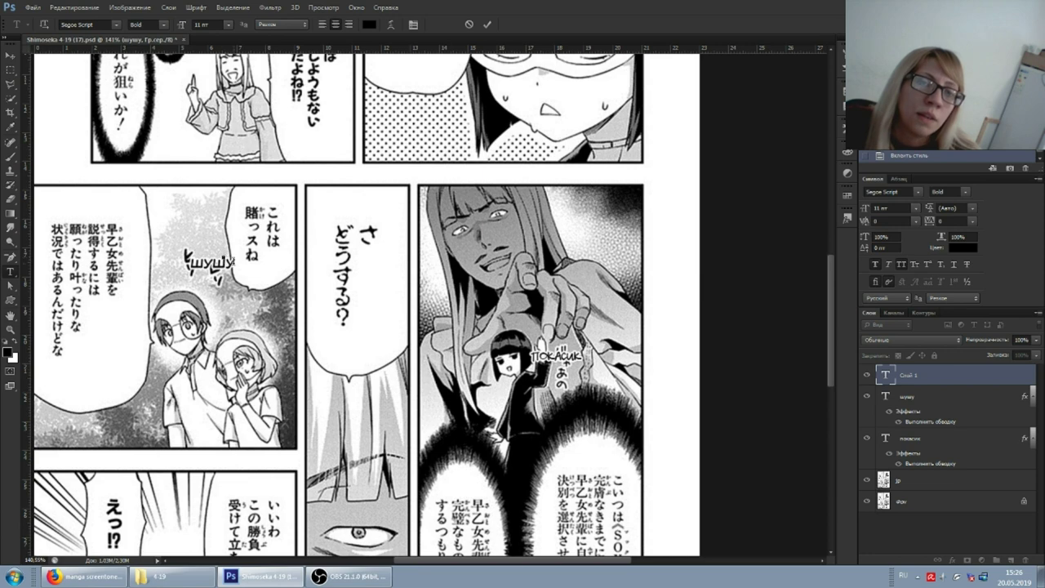
Step: Scale and rotate ШУШУ diagonally to fit the first Japanese whisper character
{"action": "left_click", "coordinate": [214, 261]}
{"action": "scroll", "coordinate": [213, 261], "scroll_direction": "up", "scroll_amount": 5}
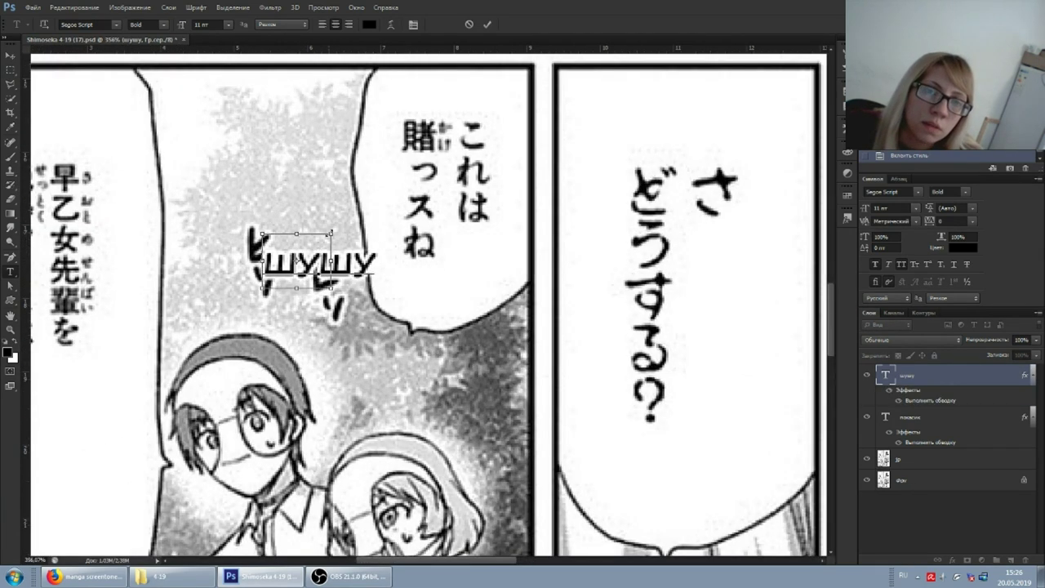
{"action": "mouse_move", "coordinate": [378, 245]}
{"action": "left_mouse_down"}
{"action": "mouse_move", "coordinate": [390, 237]}
{"action": "mouse_move", "coordinate": [341, 243]}
{"action": "mouse_move", "coordinate": [357, 247]}
{"action": "mouse_move", "coordinate": [352, 267]}
{"action": "left_mouse_up"}
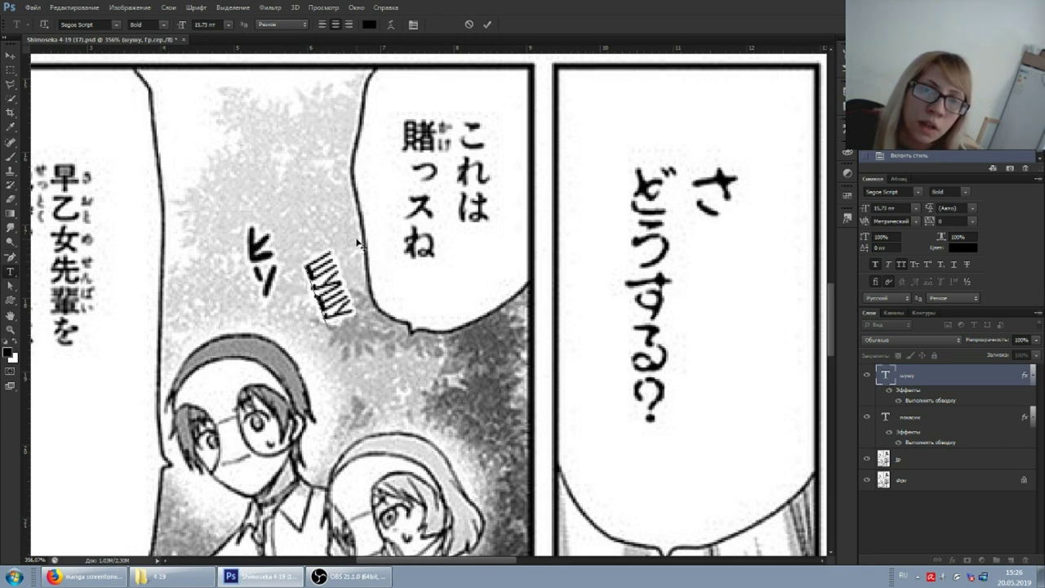
{"action": "mouse_move", "coordinate": [353, 266]}
{"action": "left_mouse_down"}
{"action": "mouse_move", "coordinate": [377, 232]}
{"action": "mouse_move", "coordinate": [341, 243]}
{"action": "left_mouse_up"}
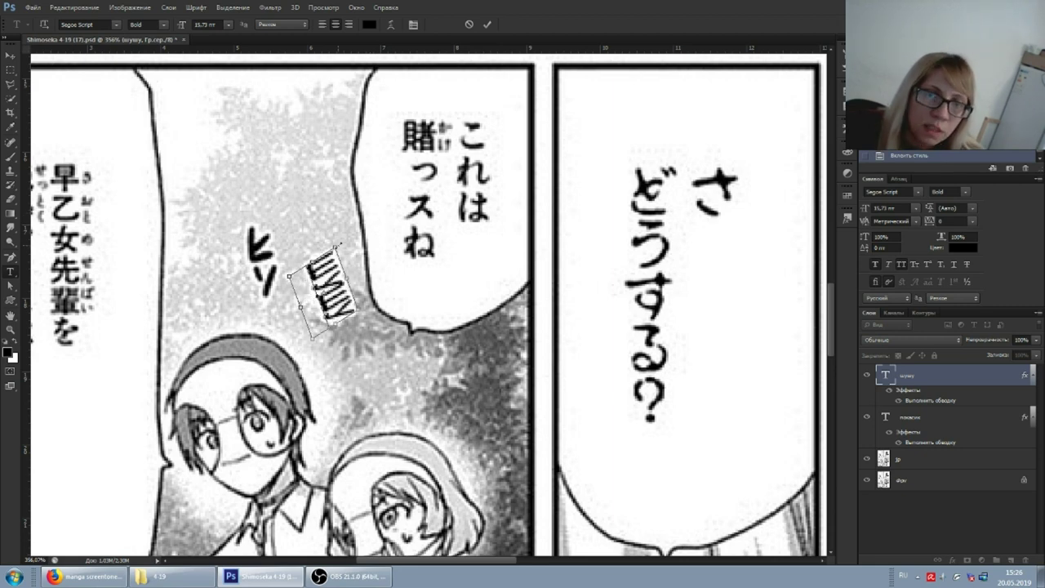
{"action": "scroll", "coordinate": [335, 274], "scroll_direction": "down", "scroll_amount": 3}
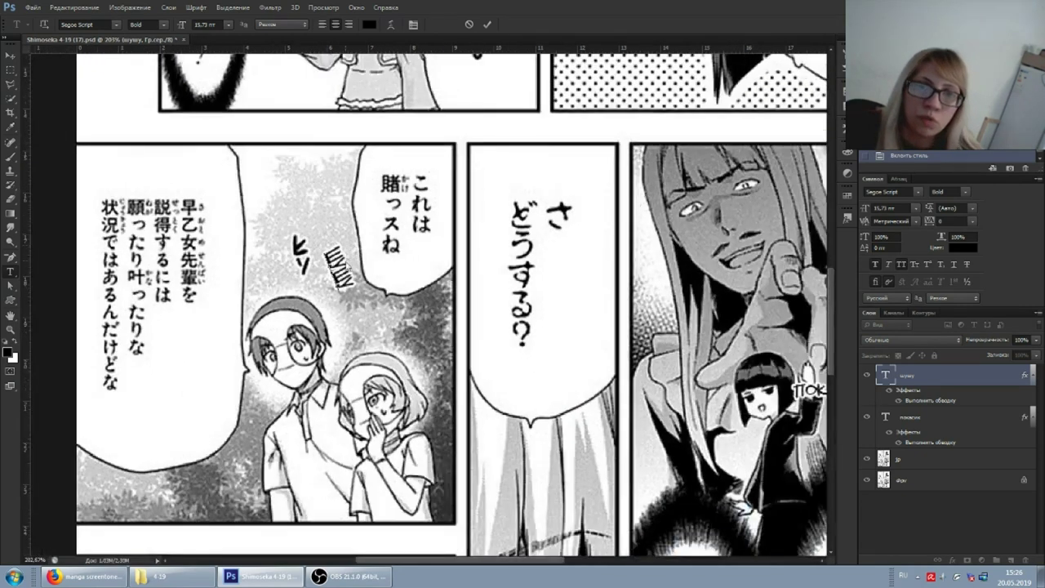
{"action": "left_click", "coordinate": [867, 377]}
{"action": "scroll", "coordinate": [364, 265], "scroll_direction": "up", "scroll_amount": 2}
{"action": "scroll", "coordinate": [363, 265], "scroll_direction": "up", "scroll_amount": 1}
{"action": "left_click", "coordinate": [342, 269]}
{"action": "left_click_drag", "start_coordinate": [362, 291], "coordinate": [365, 260]}
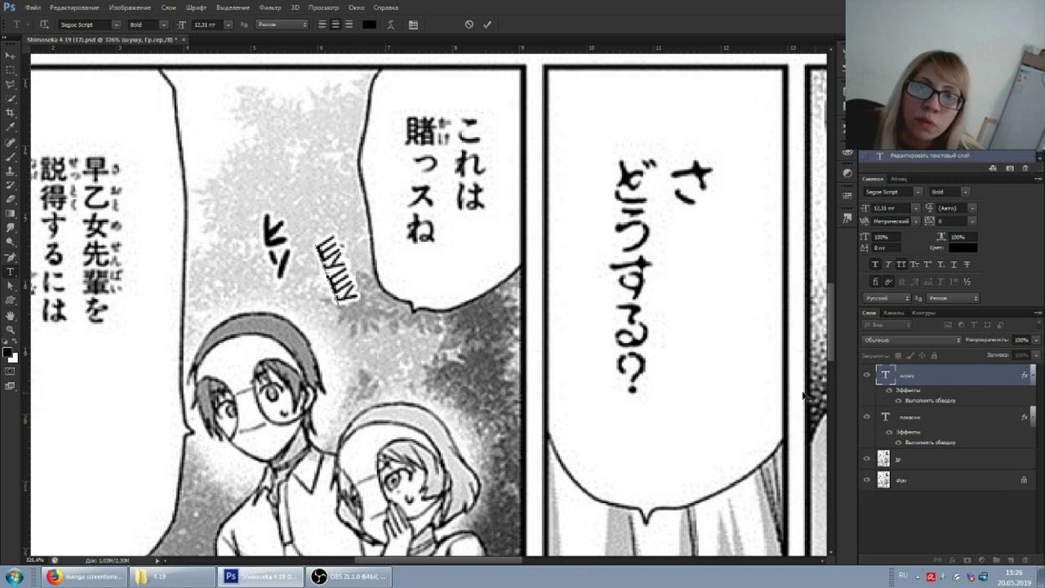
Step: Duplicate the ШУШУ layer and move the copy over the second whisper character
{"action": "right_click", "coordinate": [979, 371]}
{"action": "left_click", "coordinate": [889, 156]}
{"action": "key", "text": "Return"}
{"action": "left_click", "coordinate": [343, 269]}
{"action": "left_click_drag", "start_coordinate": [380, 235], "coordinate": [323, 202]}
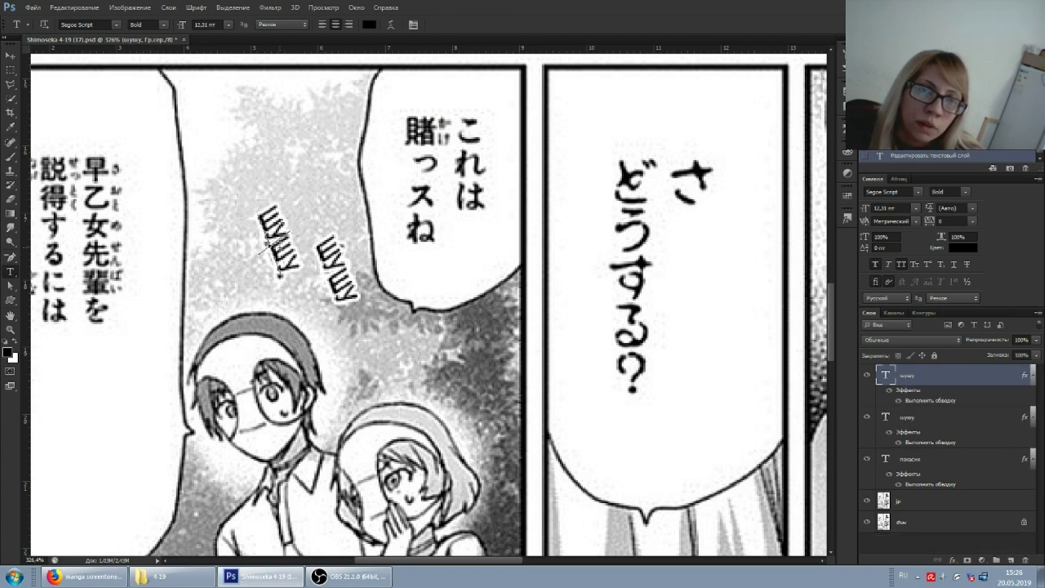
{"action": "key", "text": "ctrl"}
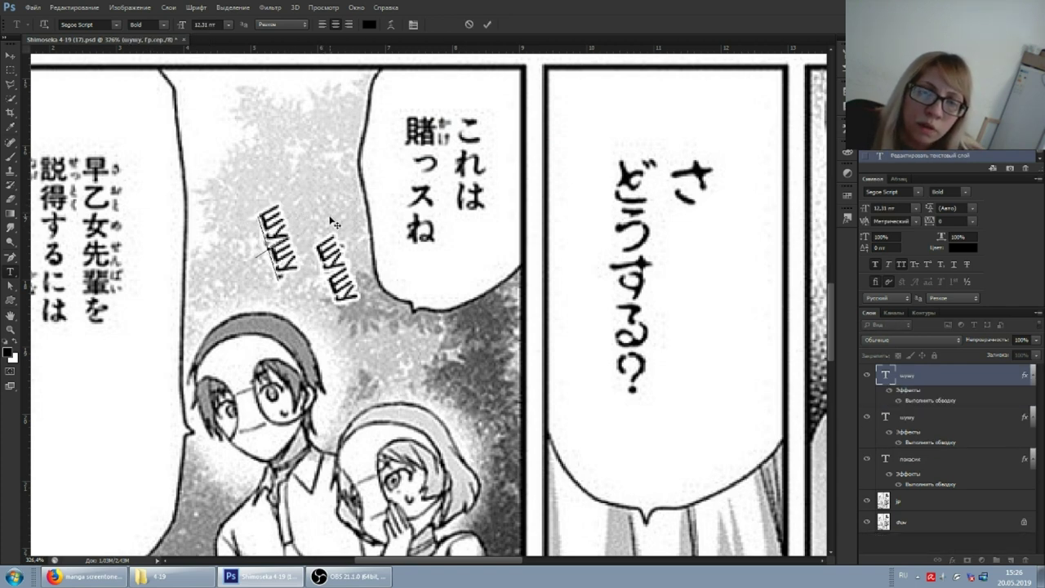
{"action": "left_click", "coordinate": [923, 380]}
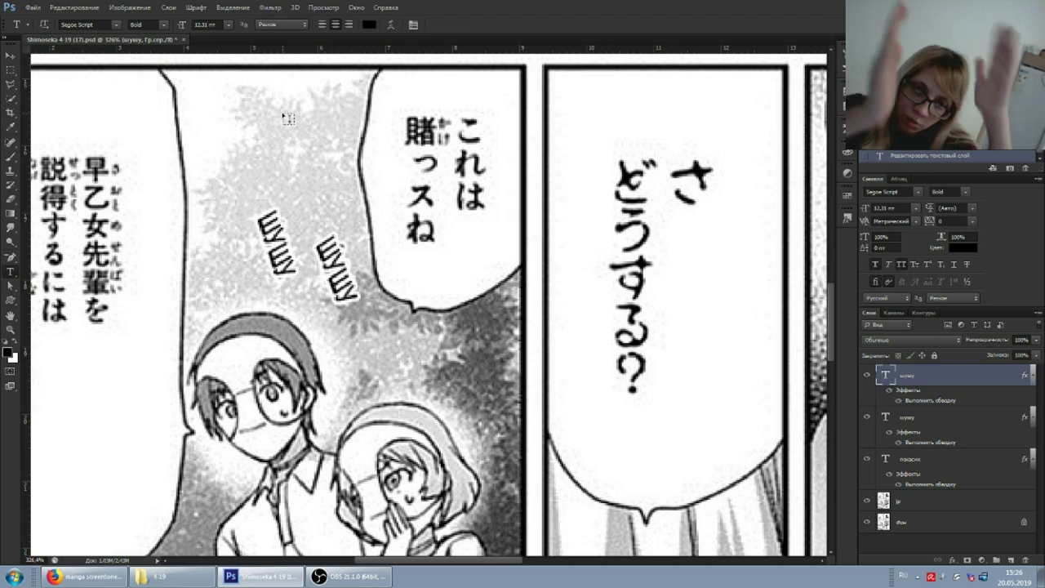
{"action": "scroll", "coordinate": [285, 159], "scroll_direction": "down", "scroll_amount": 2}
{"action": "scroll", "coordinate": [285, 158], "scroll_direction": "right", "scroll_amount": 3}
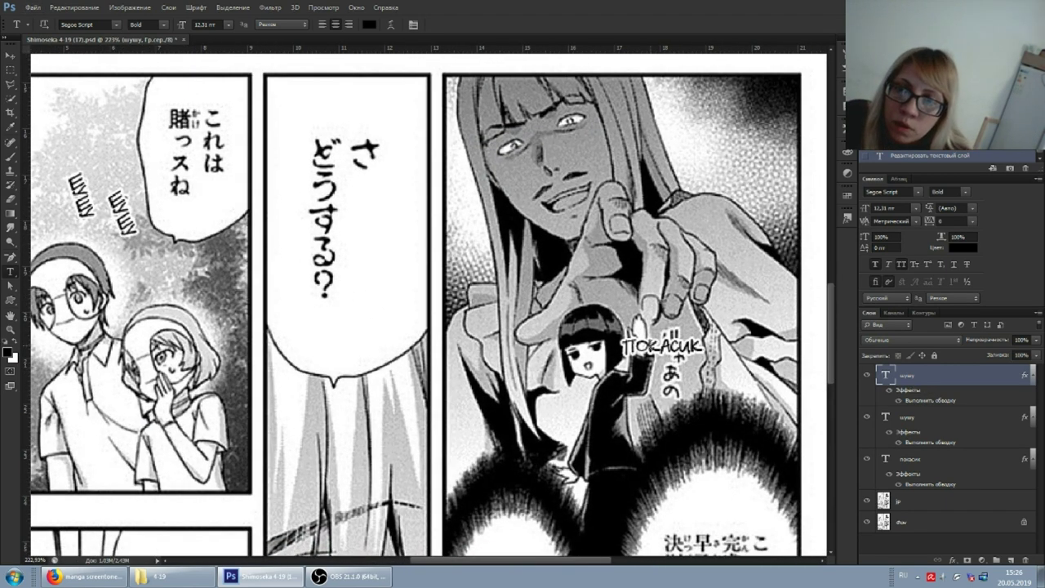
Step: Break ПОКАСИК into three hyphenated lines: ПО-, КА-, СИК
{"action": "left_click", "coordinate": [648, 348]}
{"action": "left_click_drag", "start_coordinate": [653, 338], "coordinate": [679, 338]}
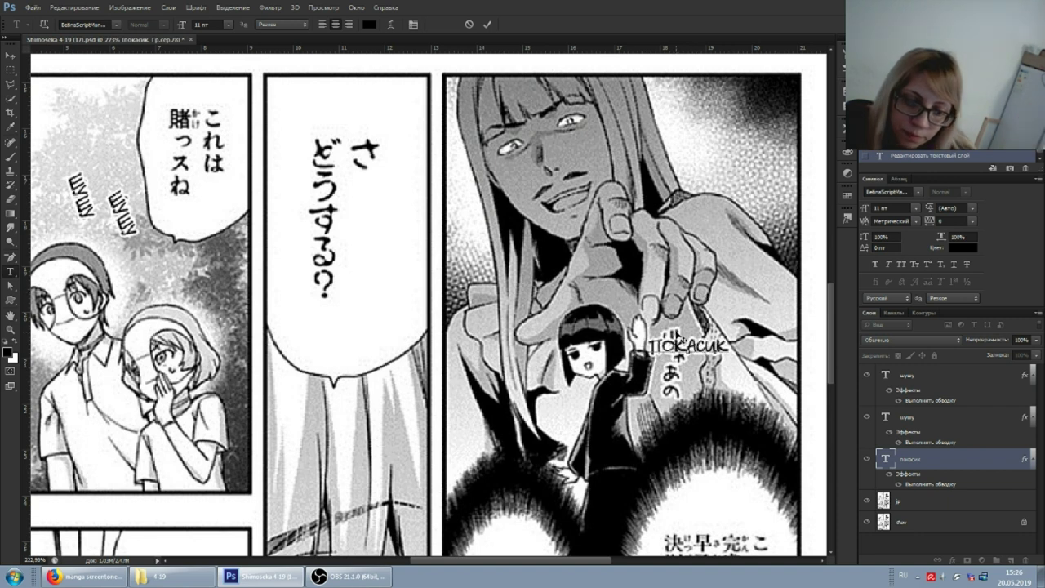
{"action": "left_click", "coordinate": [676, 341]}
{"action": "type", "text": "-"}
{"action": "key", "text": "Return"}
{"action": "key", "text": "Right"}
{"action": "key", "text": "Right"}
{"action": "type", "text": "-"}
{"action": "key", "text": "Return"}
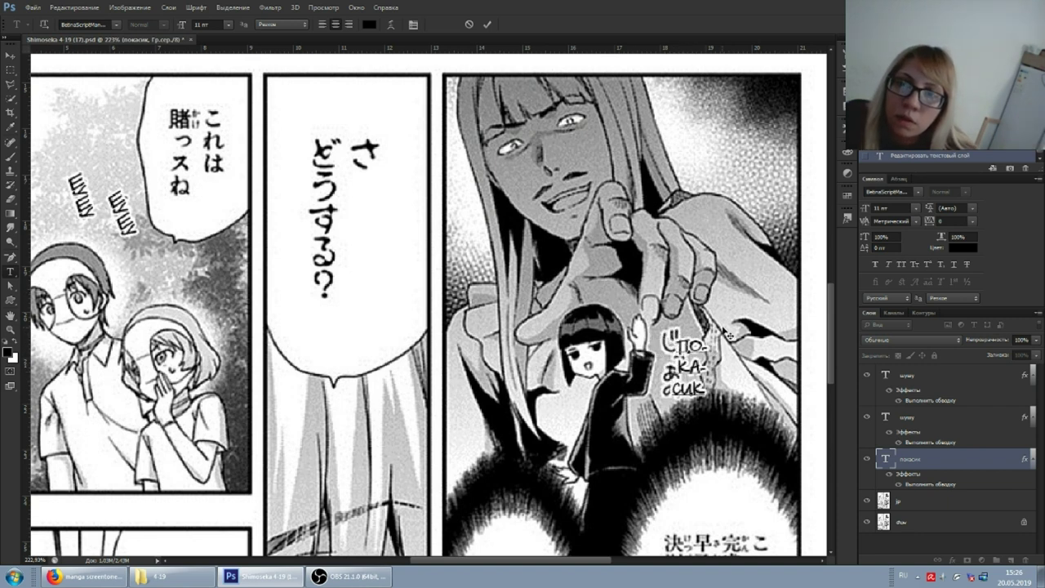
Step: Centre the lines, resize the text to 12.46 pt to fit beside the girl, and save
{"action": "key", "text": "ctrl+a"}
{"action": "key", "text": "ctrl+shift+c"}
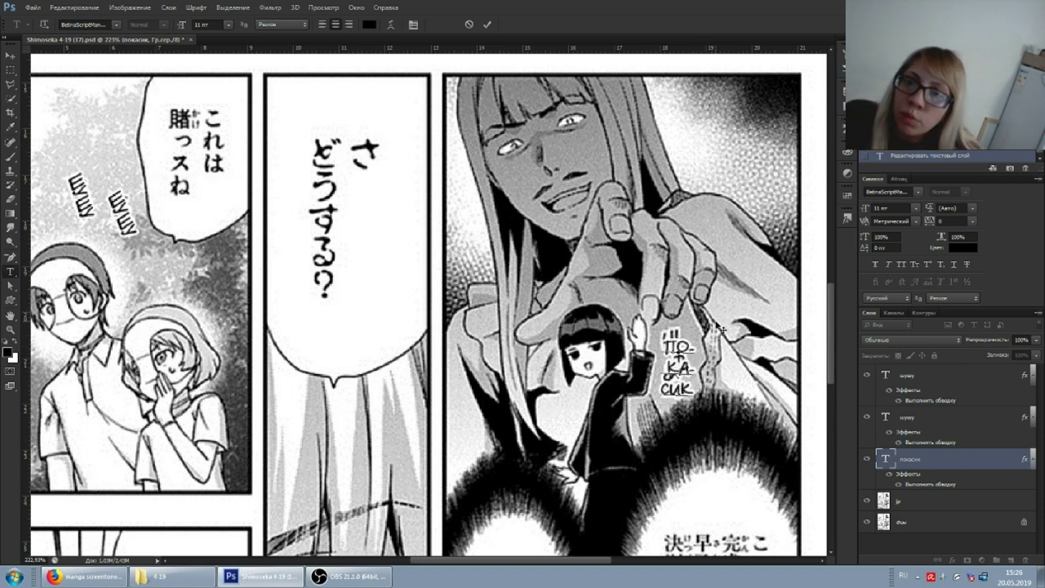
{"action": "left_click_drag", "start_coordinate": [696, 324], "coordinate": [695, 321]}
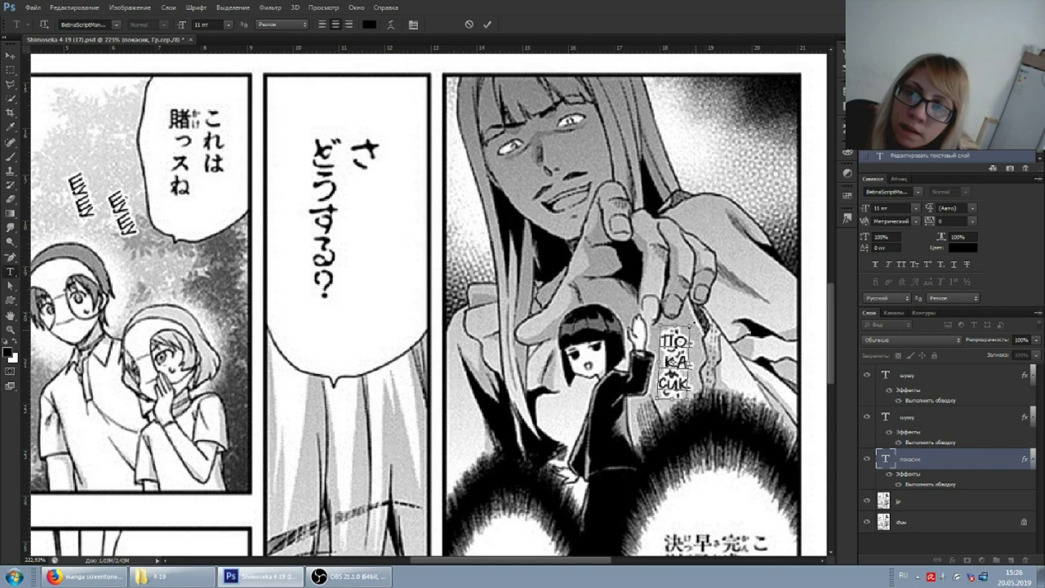
{"action": "left_click_drag", "start_coordinate": [694, 321], "coordinate": [689, 331]}
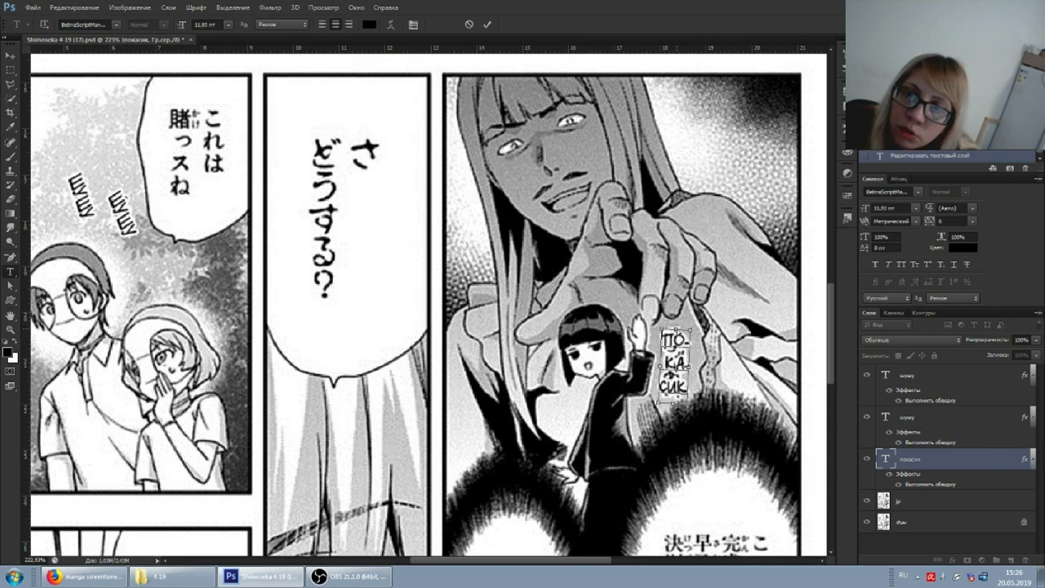
{"action": "key", "text": "ctrl+Return"}
{"action": "scroll", "coordinate": [529, 244], "scroll_direction": "down", "scroll_amount": 2}
{"action": "scroll", "coordinate": [529, 245], "scroll_direction": "down", "scroll_amount": 2}
{"action": "key", "text": "ctrl+s"}
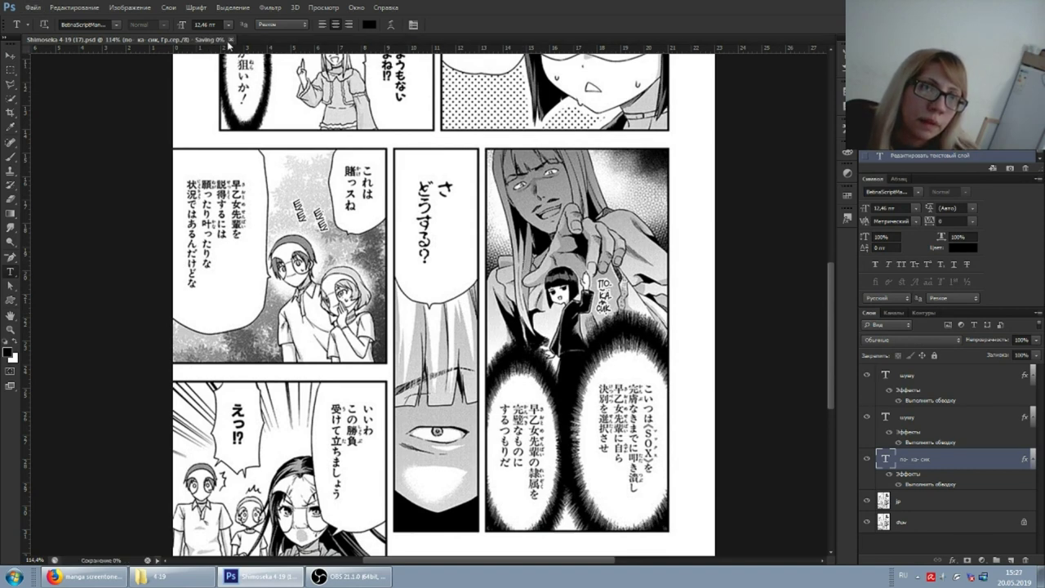
Step: Close the finished page and open Shimoseka 4-19 (18).psd with the jp layer visible
{"action": "left_click", "coordinate": [196, 39]}
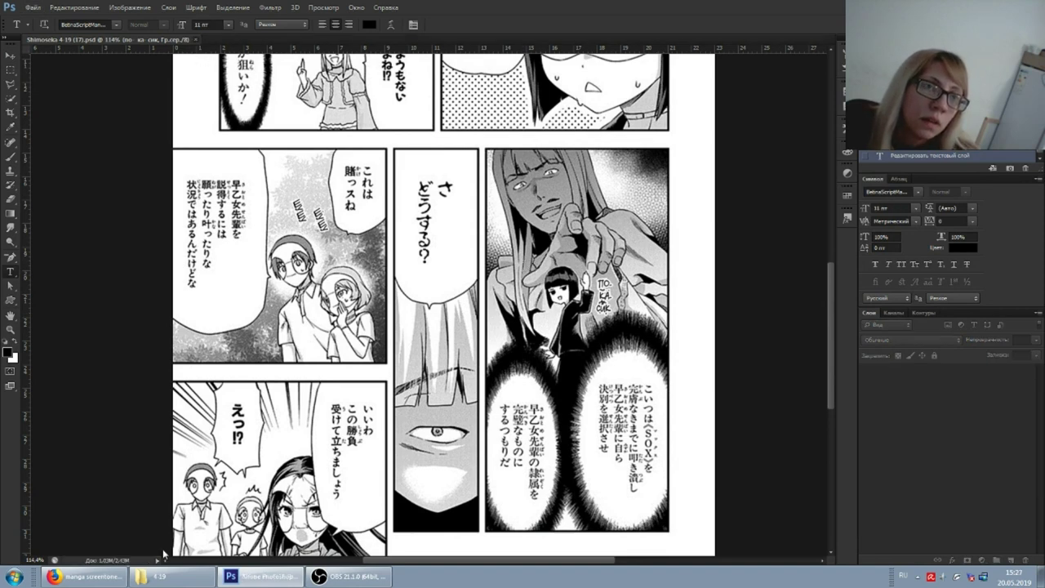
{"action": "left_click", "coordinate": [171, 576]}
{"action": "double_click", "coordinate": [455, 262]}
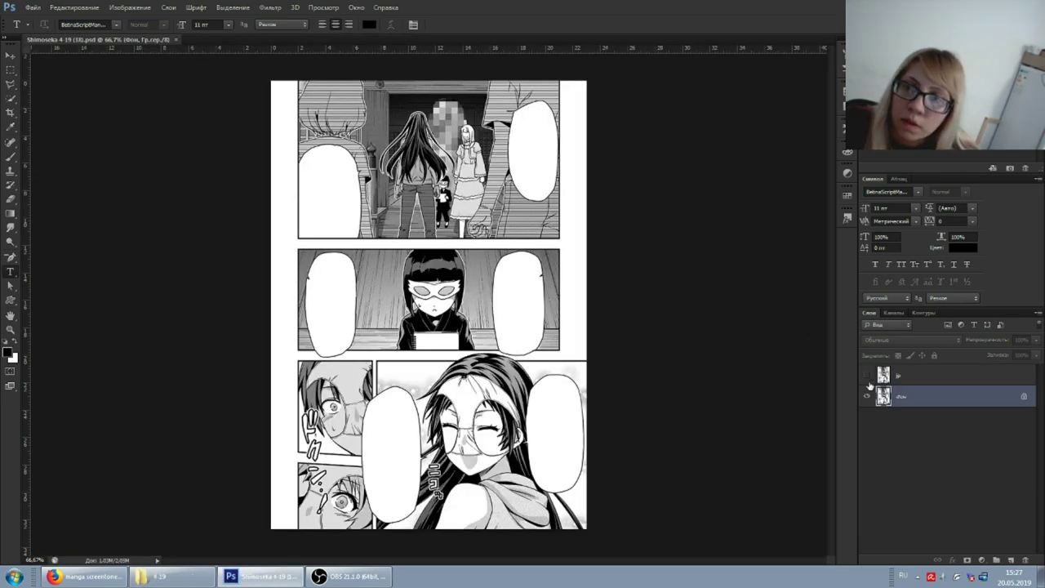
{"action": "left_click", "coordinate": [866, 376]}
Step: Zoom in on ニコッ and choose the спортсмен preset: DS Goose Regular, 100 pt, white
{"action": "scroll", "coordinate": [377, 167], "scroll_direction": "up", "scroll_amount": 3}
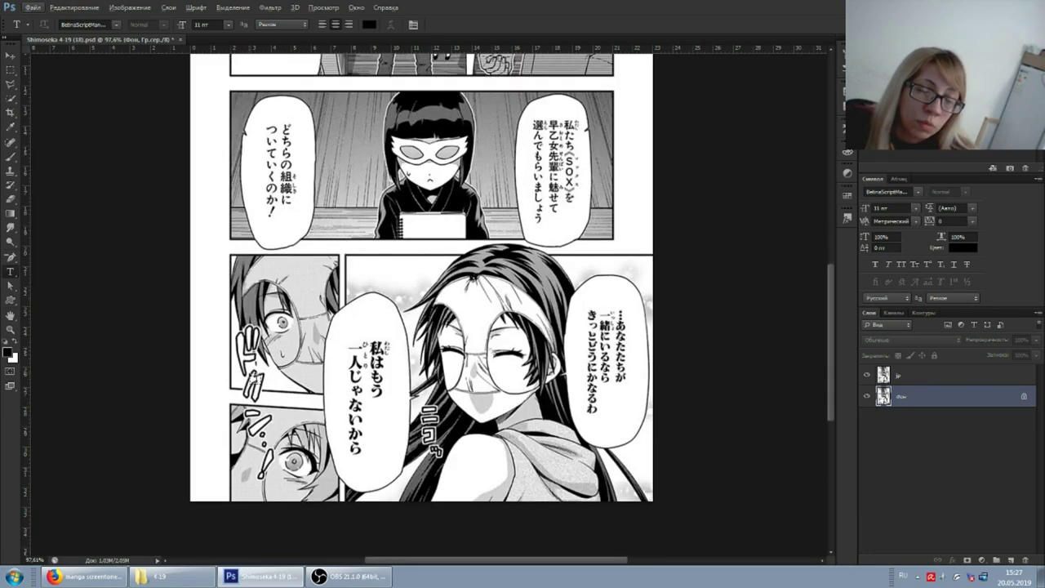
{"action": "scroll", "coordinate": [290, 398], "scroll_direction": "up", "scroll_amount": 1}
{"action": "scroll", "coordinate": [390, 412], "scroll_direction": "up", "scroll_amount": 1}
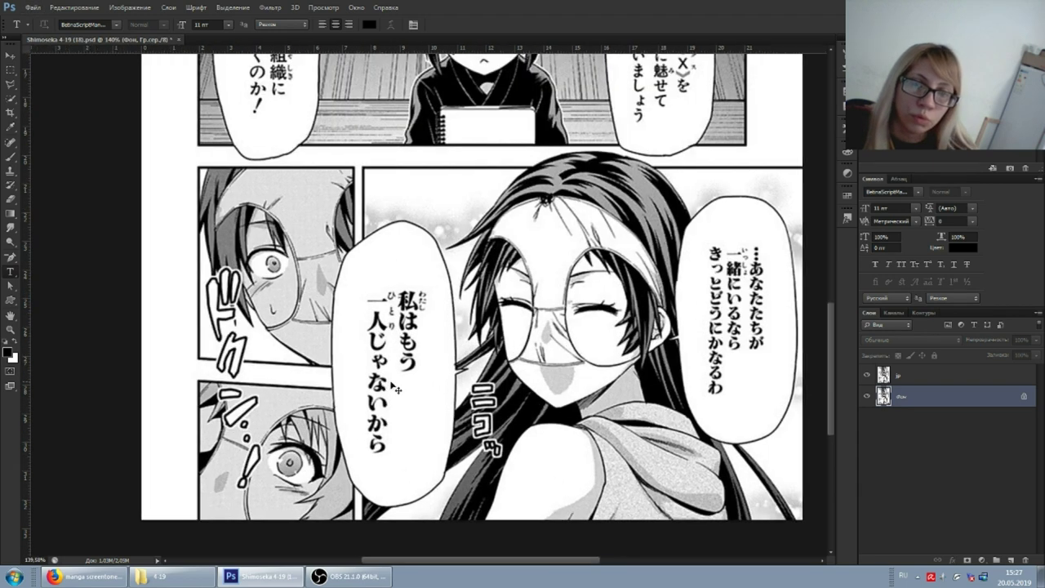
{"action": "scroll", "coordinate": [389, 400], "scroll_direction": "up", "scroll_amount": 1}
{"action": "scroll", "coordinate": [371, 384], "scroll_direction": "up", "scroll_amount": 1}
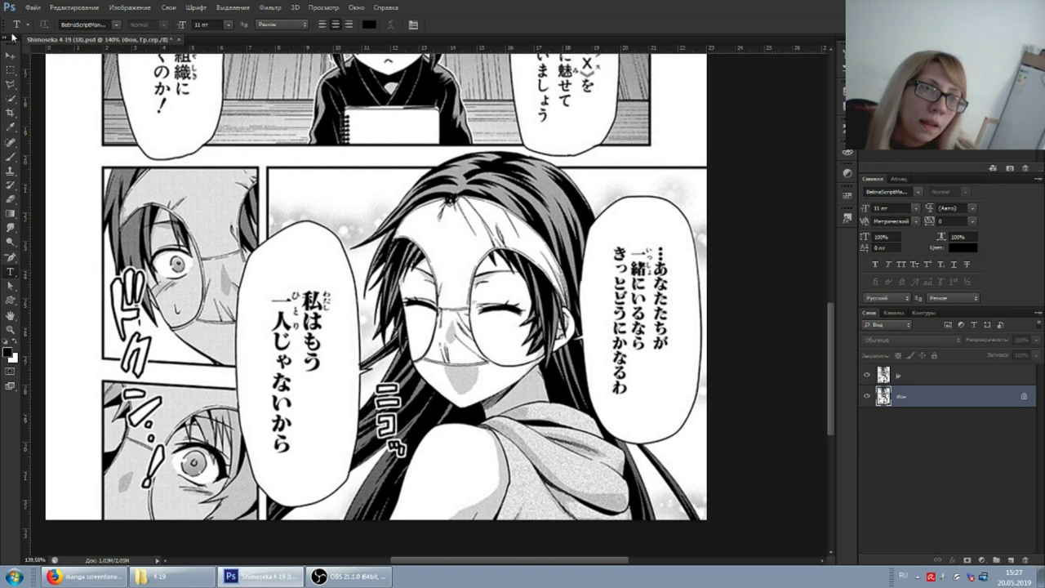
{"action": "scroll", "coordinate": [168, 392], "scroll_direction": "up", "scroll_amount": 2}
{"action": "scroll", "coordinate": [560, 405], "scroll_direction": "up", "scroll_amount": 2}
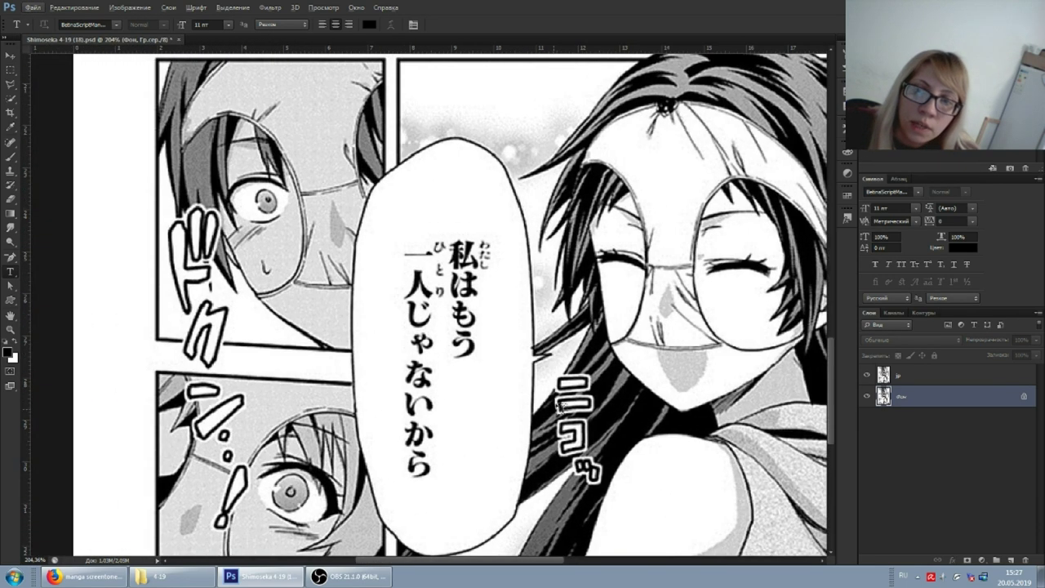
{"action": "scroll", "coordinate": [646, 408], "scroll_direction": "down", "scroll_amount": 1}
{"action": "scroll", "coordinate": [551, 416], "scroll_direction": "down", "scroll_amount": 1}
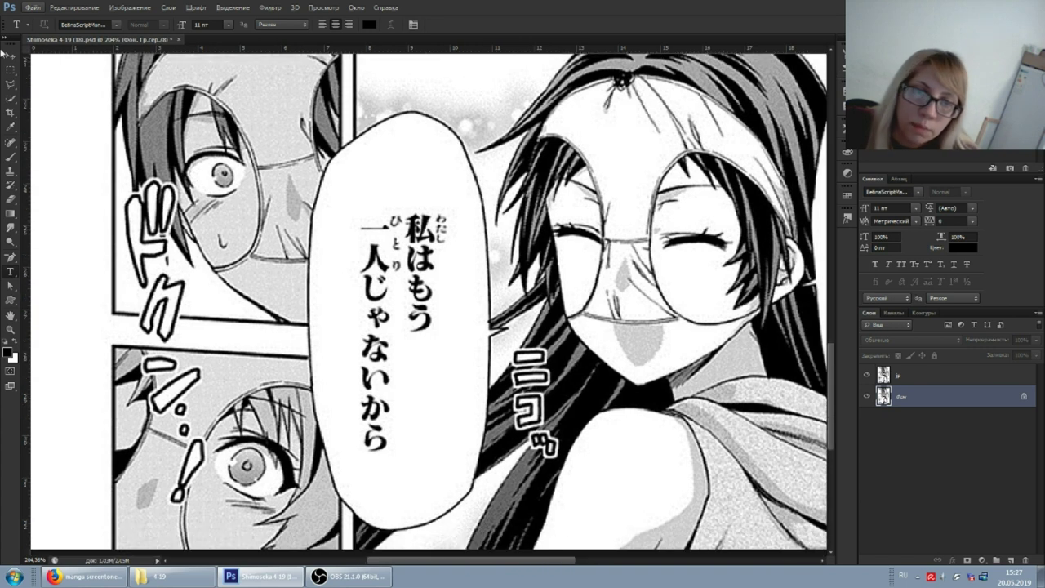
{"action": "left_click", "coordinate": [25, 24]}
{"action": "scroll", "coordinate": [49, 56], "scroll_direction": "down", "scroll_amount": 3}
{"action": "left_click", "coordinate": [42, 99]}
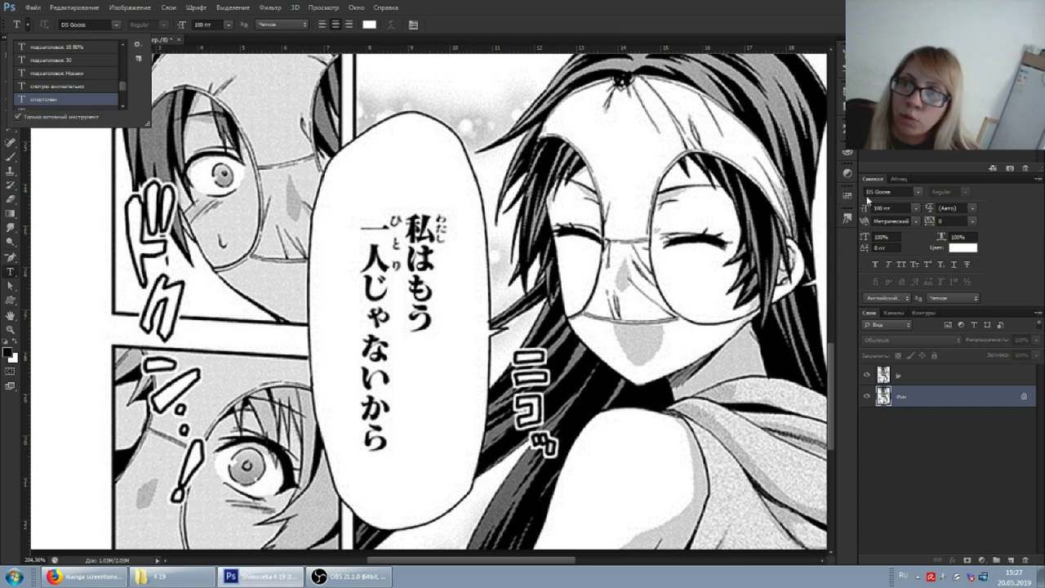
Step: Type a white хи text layer over ニコッ, move it above jp, and open Layer Style
{"action": "left_click", "coordinate": [507, 382]}
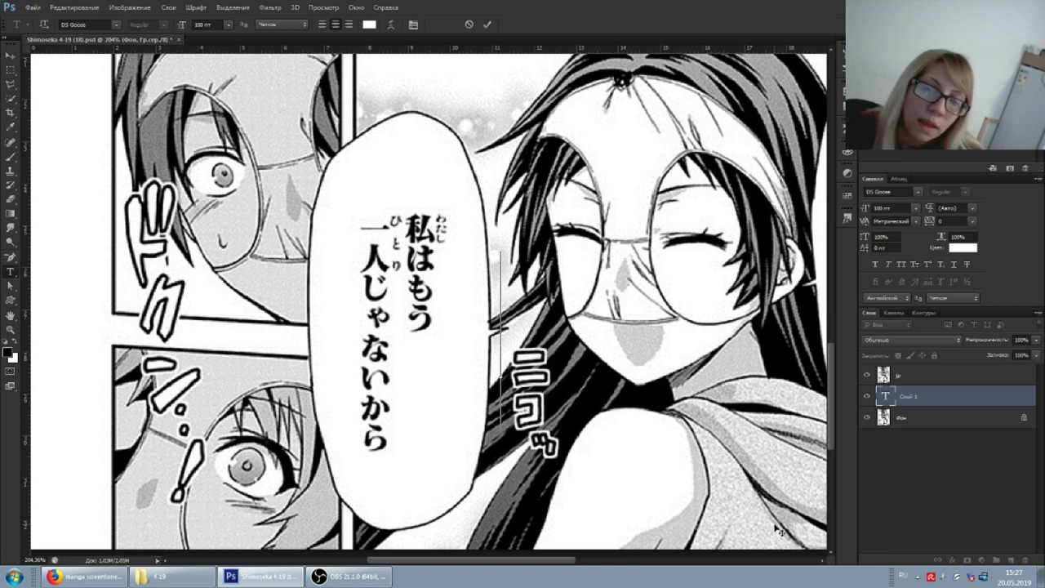
{"action": "type", "text": "Я уже"}
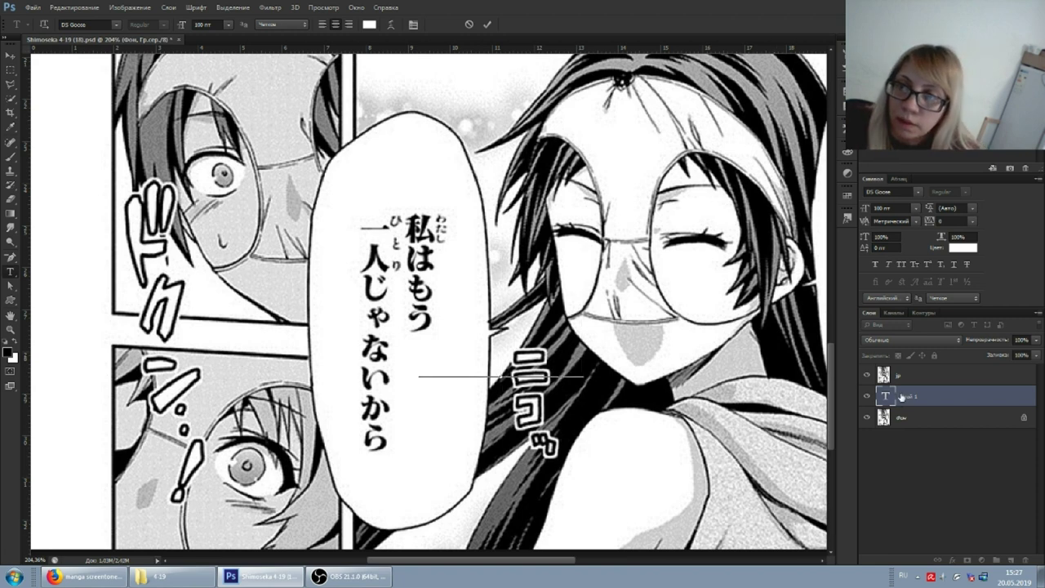
{"action": "left_click_drag", "start_coordinate": [902, 397], "coordinate": [906, 373]}
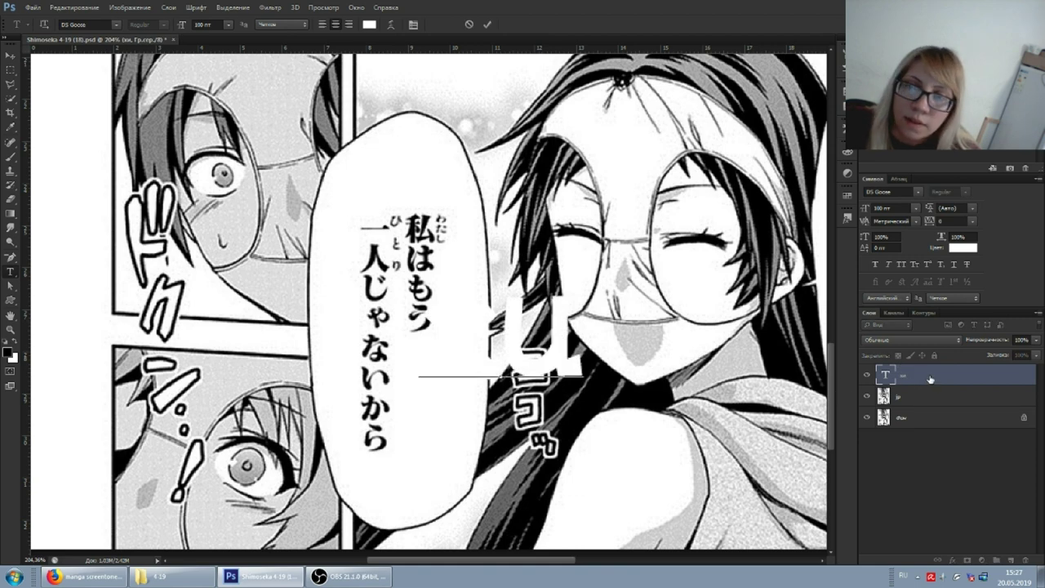
{"action": "double_click", "coordinate": [901, 374]}
{"action": "left_click", "coordinate": [999, 235]}
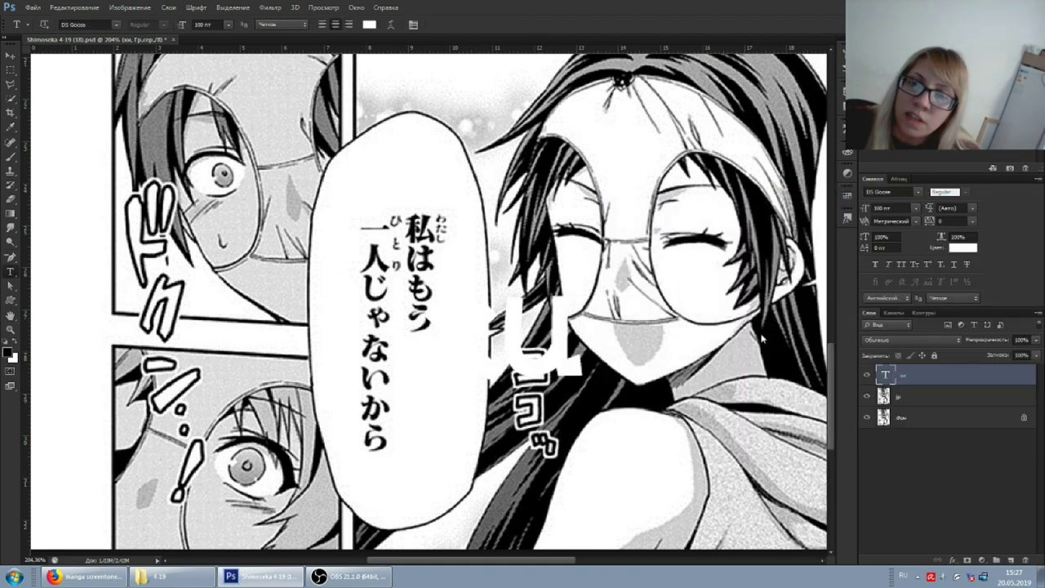
{"action": "scroll", "coordinate": [330, 307], "scroll_direction": "right", "scroll_amount": 5}
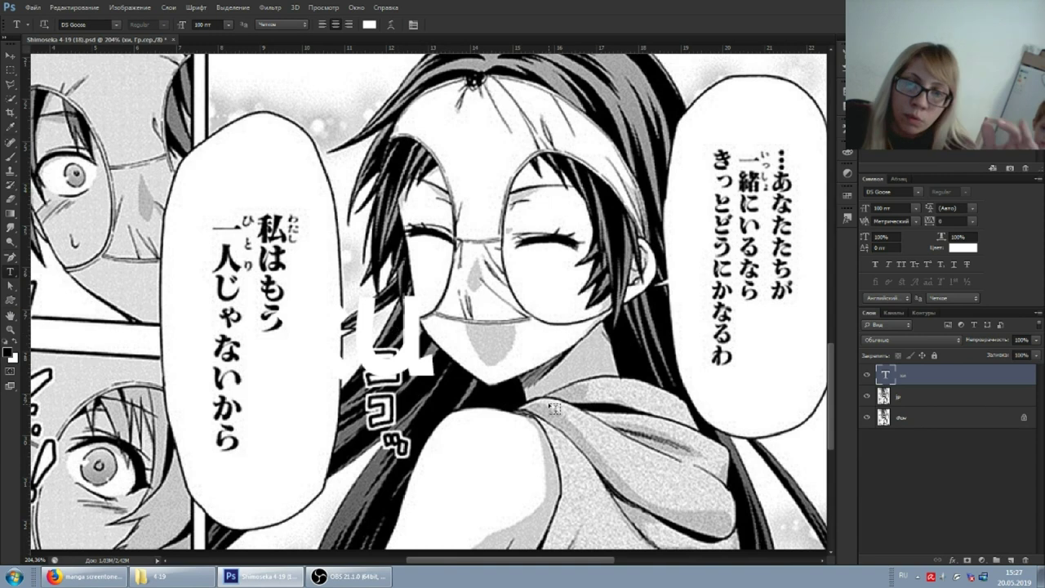
{"action": "double_click", "coordinate": [901, 375]}
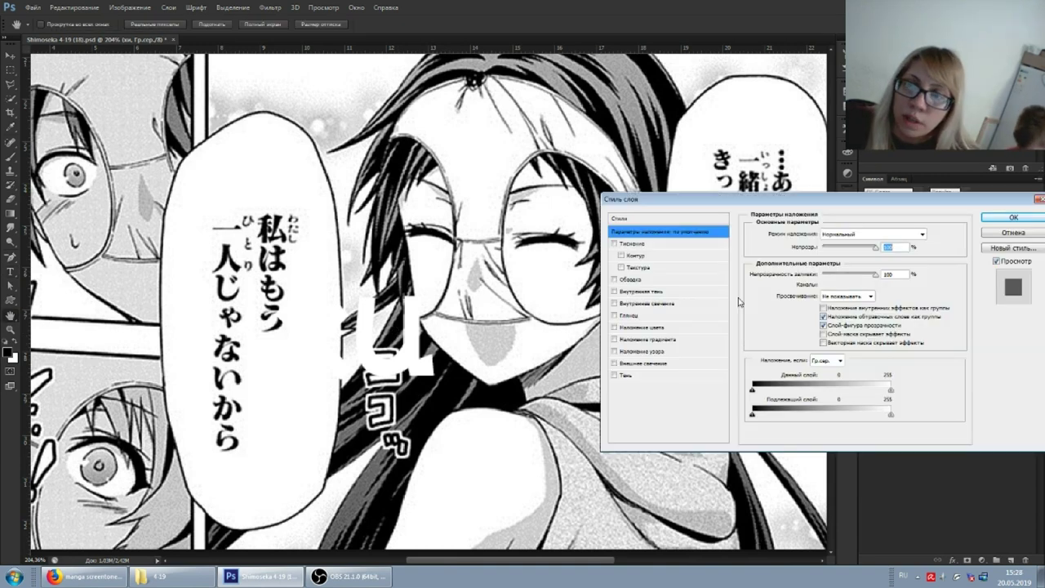
Step: Apply Stroke and Outer Glow effects to the хи text
{"action": "left_click", "coordinate": [614, 279]}
{"action": "left_click", "coordinate": [614, 363]}
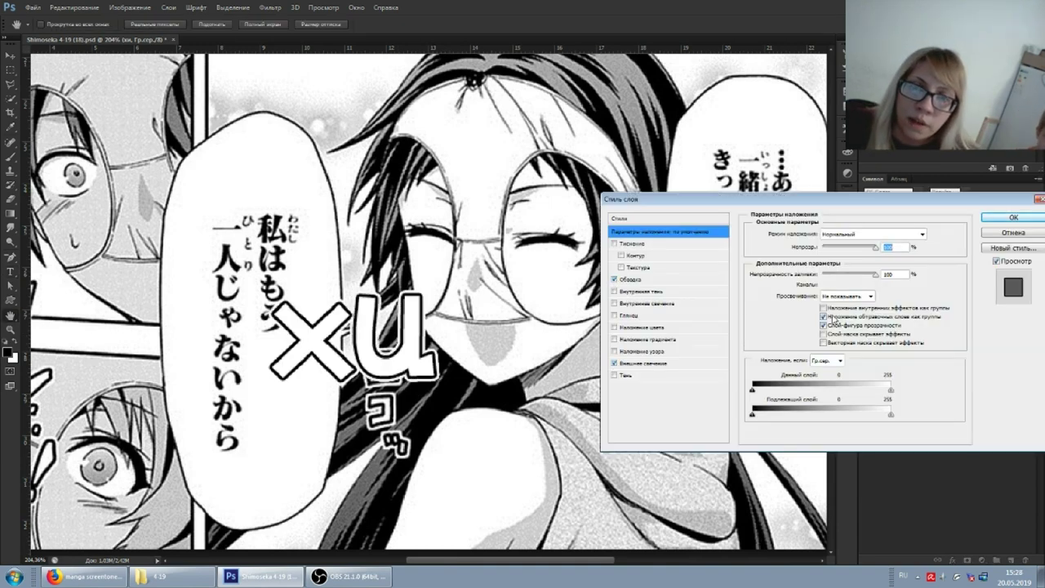
{"action": "left_click", "coordinate": [1005, 220]}
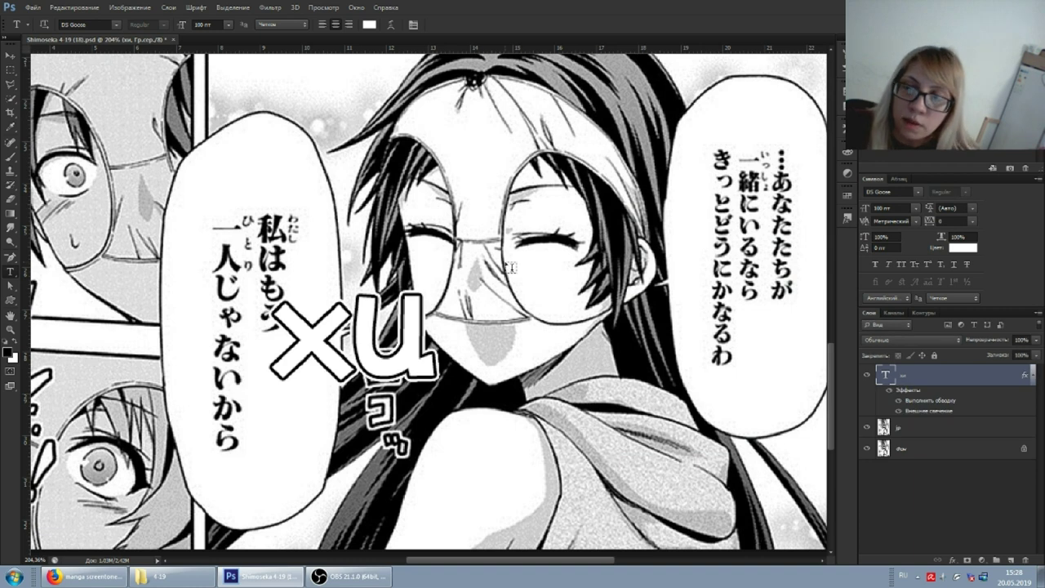
Step: Shrink the хи text to 37.1 pt and move it beside ニコッ
{"action": "left_click", "coordinate": [354, 343]}
{"action": "left_click_drag", "start_coordinate": [467, 285], "coordinate": [317, 346]}
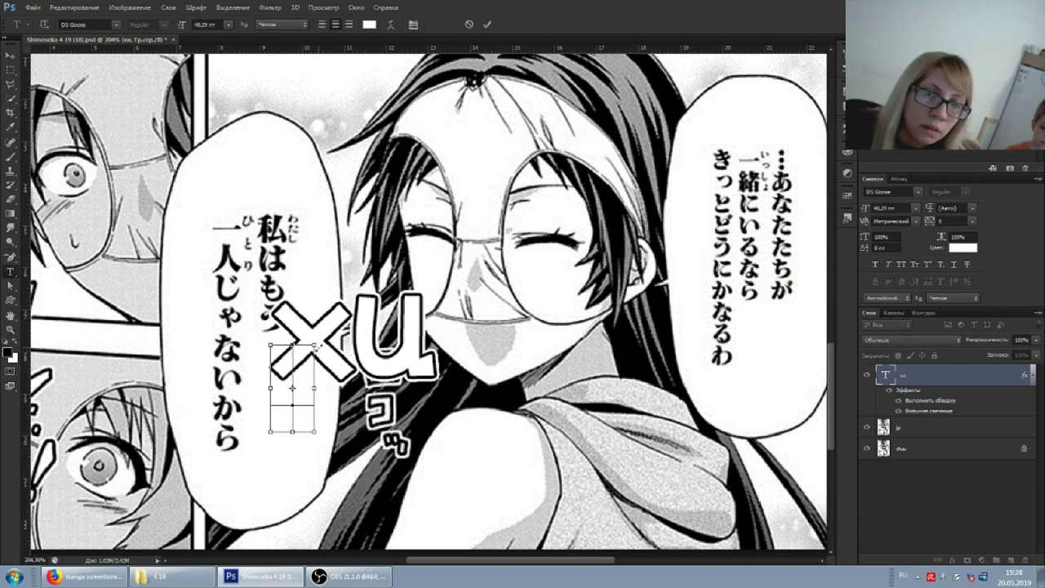
{"action": "left_click_drag", "start_coordinate": [292, 383], "coordinate": [384, 364]}
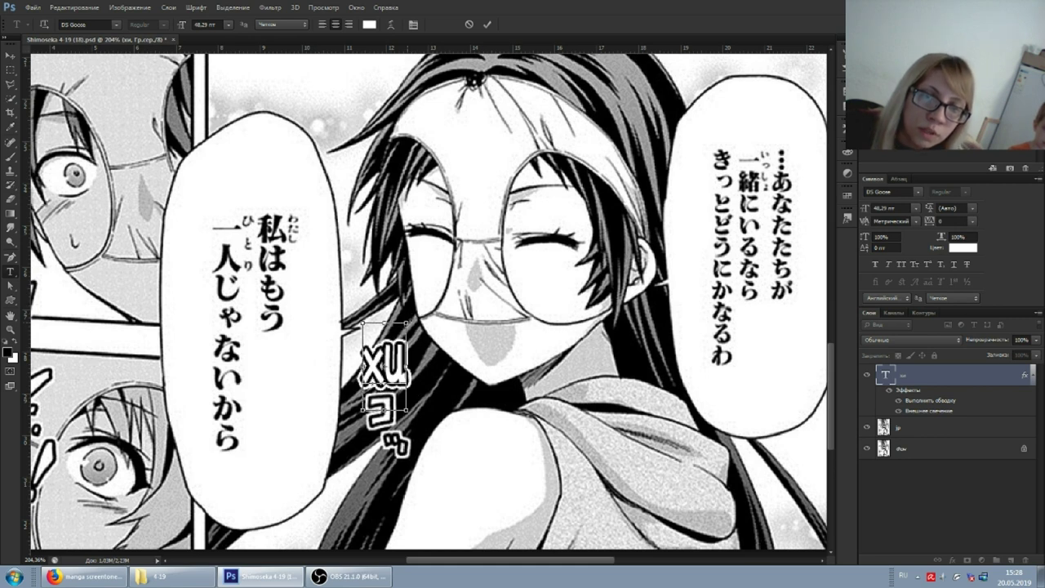
{"action": "left_click_drag", "start_coordinate": [406, 323], "coordinate": [408, 321]}
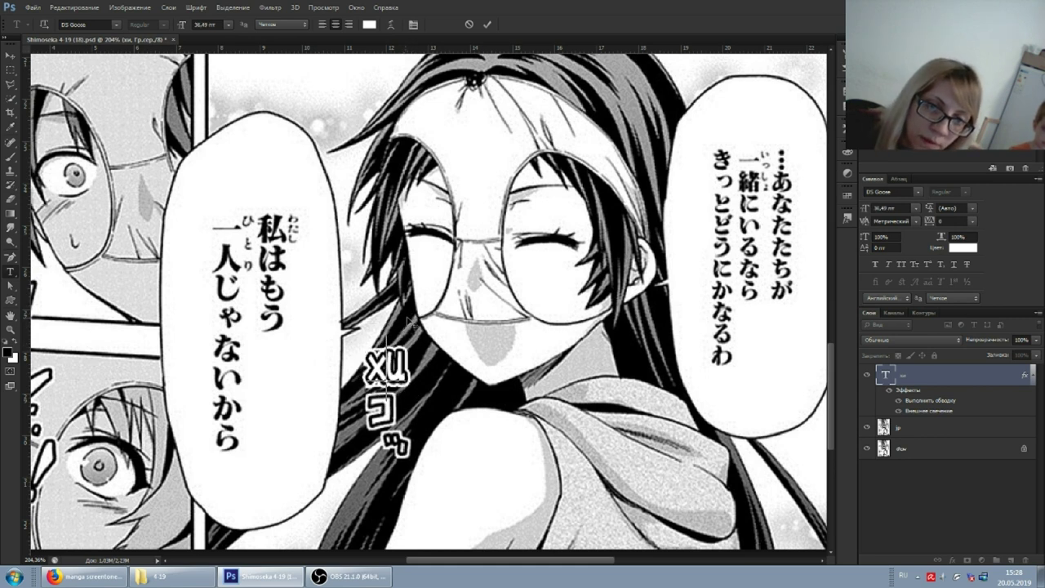
{"action": "left_click_drag", "start_coordinate": [405, 342], "coordinate": [409, 338]}
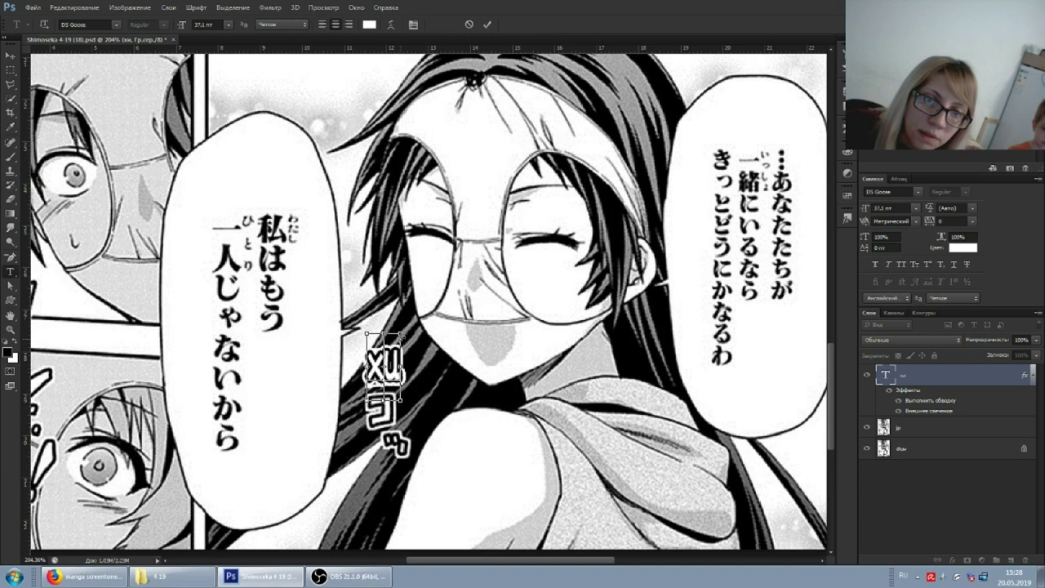
{"action": "right_click", "coordinate": [906, 378]}
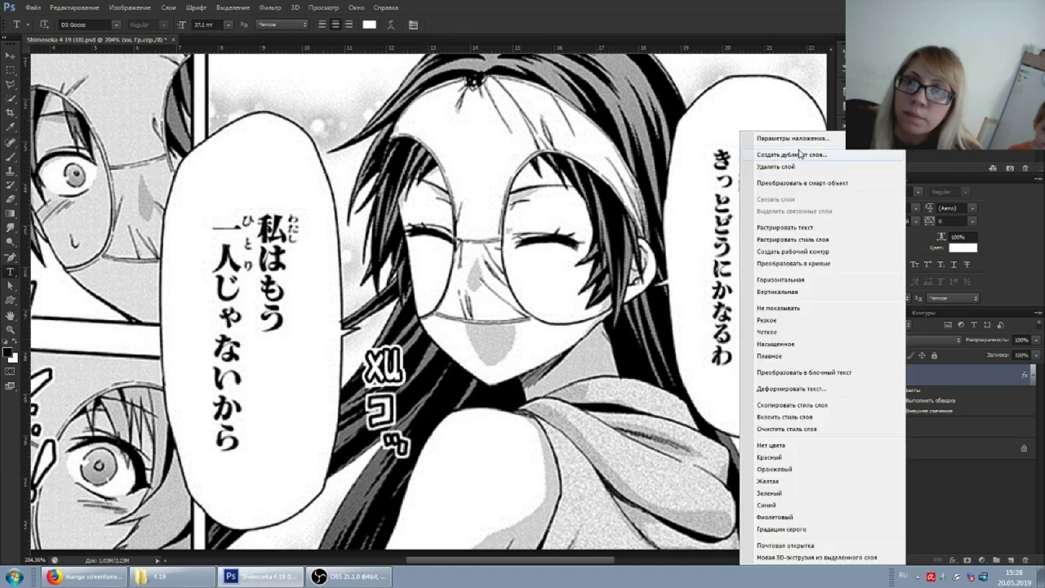
Step: Duplicate the хи layer and shrink the second хи to about 31 pt below the first
{"action": "left_click", "coordinate": [792, 154]}
{"action": "left_click", "coordinate": [403, 359]}
{"action": "type", "text": "хи"}
{"action": "left_click_drag", "start_coordinate": [403, 359], "coordinate": [369, 442]}
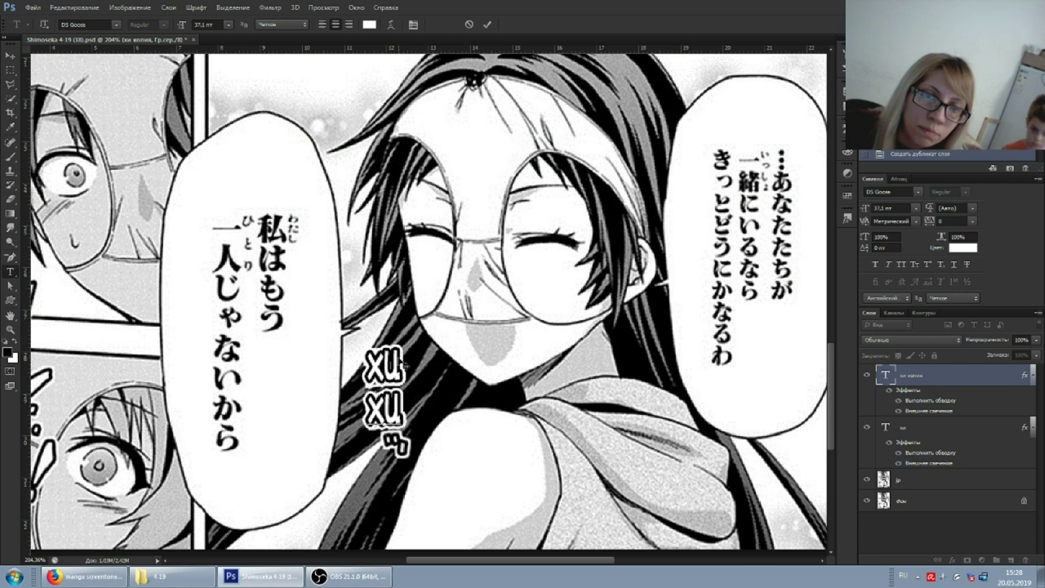
{"action": "key", "text": "alt+Down"}
{"action": "key", "text": "alt+Left"}
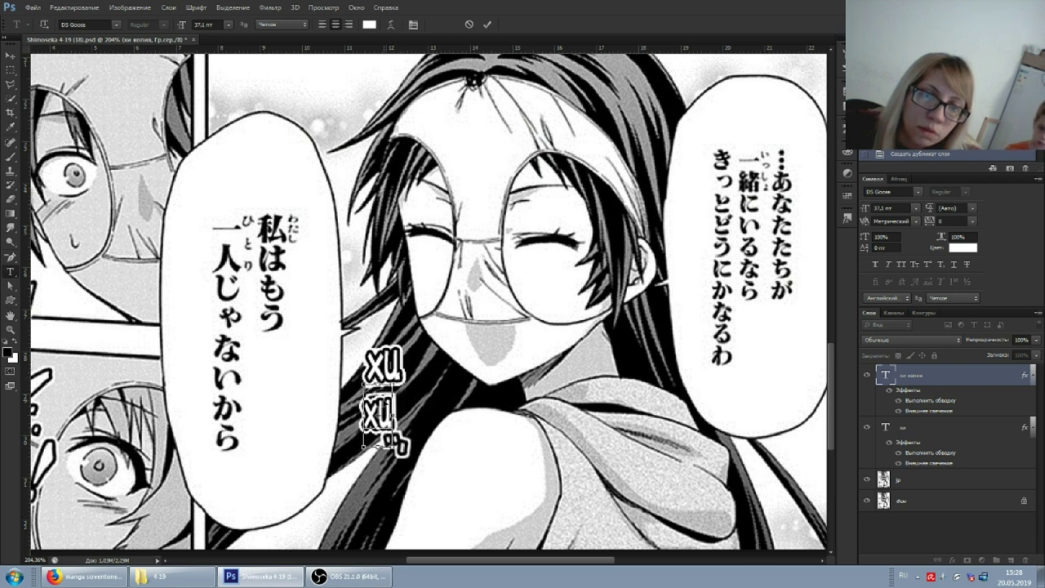
{"action": "key", "text": "ctrl+shift+comma"}
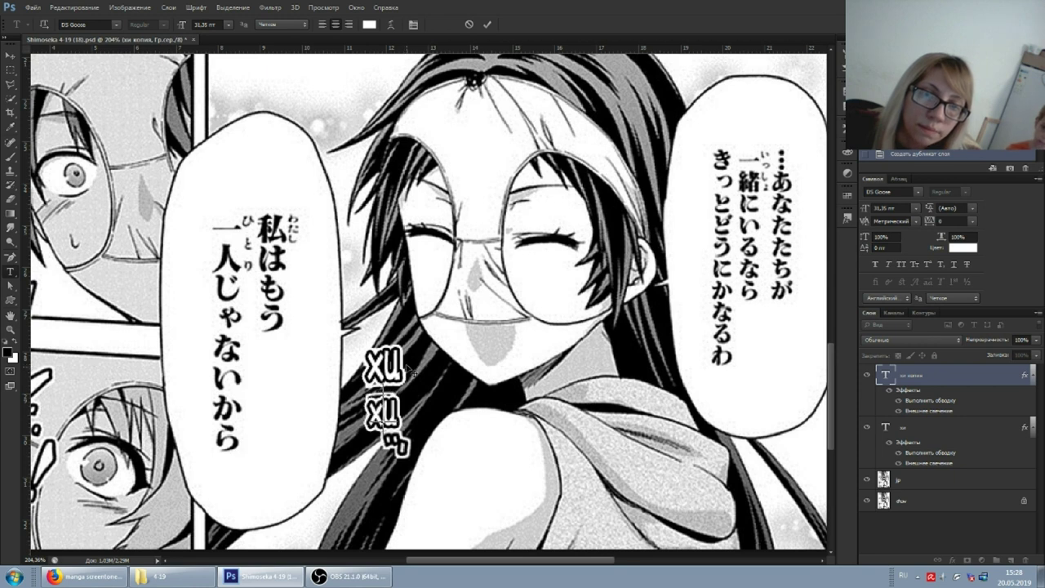
Step: Duplicate the хи copy again and place the third хи further down ニコッ
{"action": "right_click", "coordinate": [913, 376]}
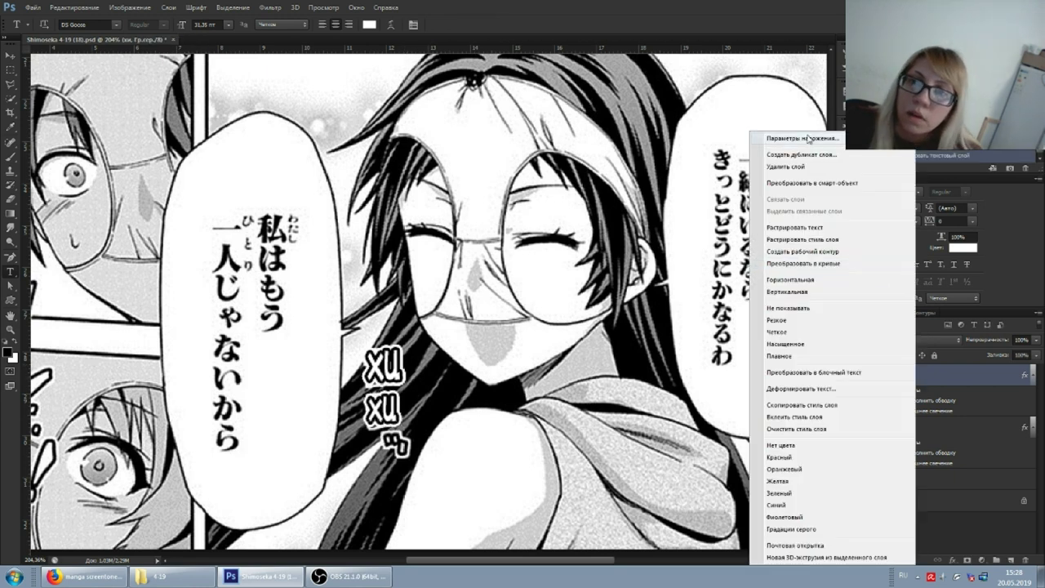
{"action": "left_click", "coordinate": [788, 155]}
{"action": "key", "text": "Return"}
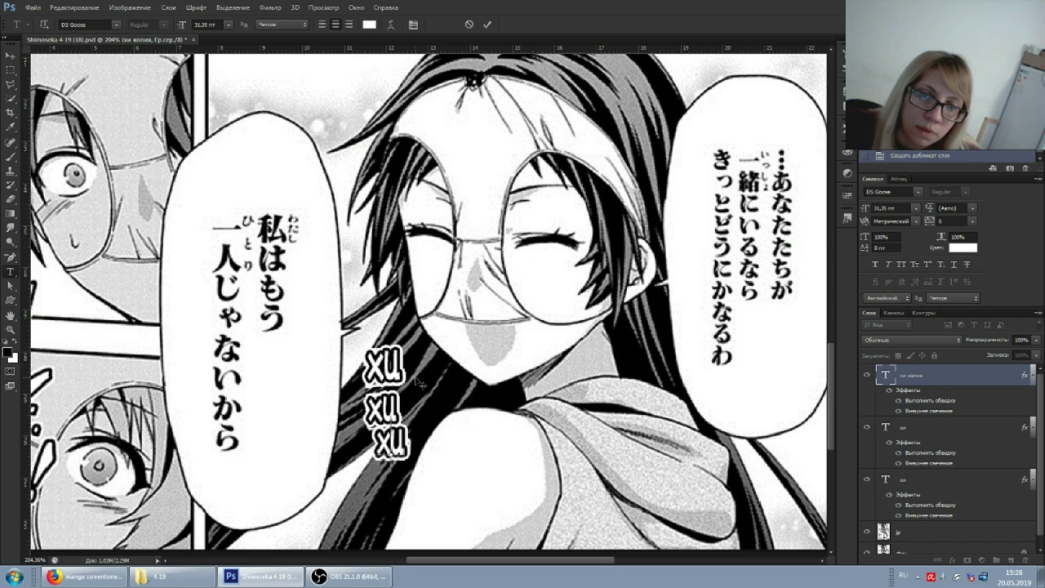
{"action": "mouse_move", "coordinate": [404, 458]}
{"action": "left_mouse_down"}
{"action": "mouse_move", "coordinate": [390, 421]}
{"action": "mouse_move", "coordinate": [395, 447]}
{"action": "mouse_move", "coordinate": [415, 412]}
{"action": "left_mouse_up"}
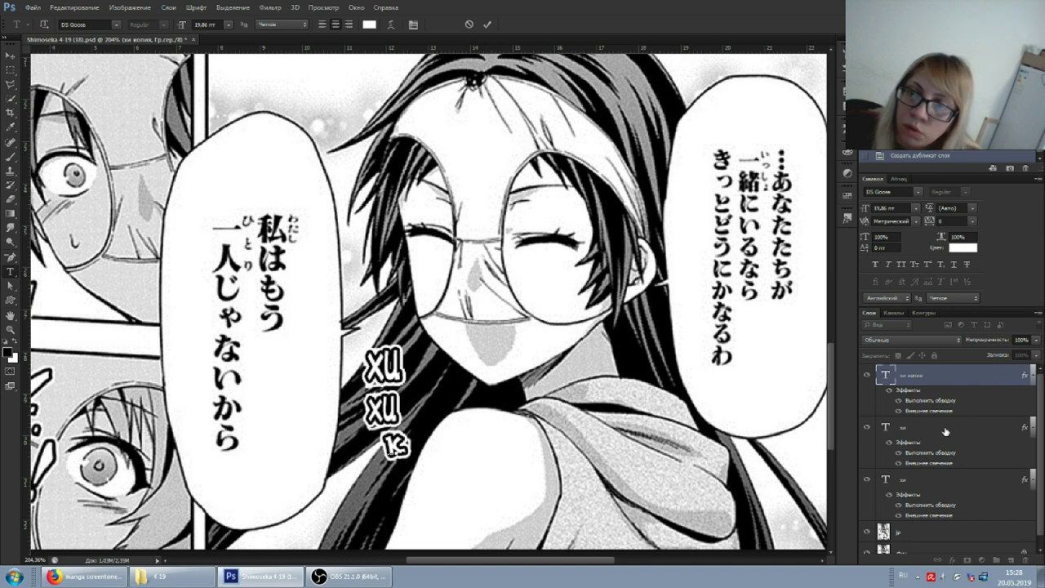
{"action": "left_click", "coordinate": [382, 400]}
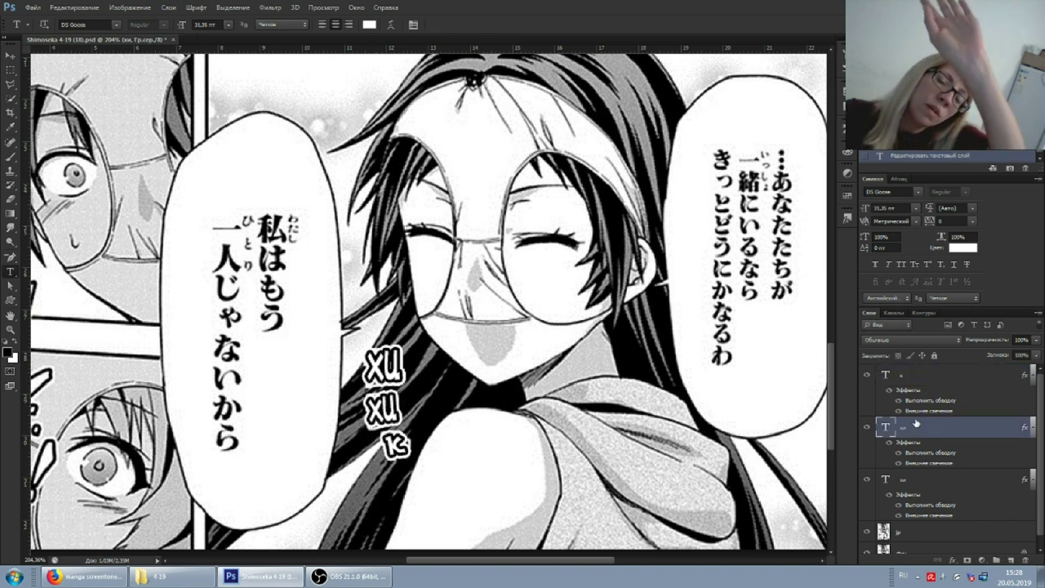
Step: Group the three giggle text layers and name the group хихик
{"action": "scroll", "coordinate": [302, 412], "scroll_direction": "left", "scroll_amount": 2}
{"action": "scroll", "coordinate": [302, 412], "scroll_direction": "left", "scroll_amount": 3}
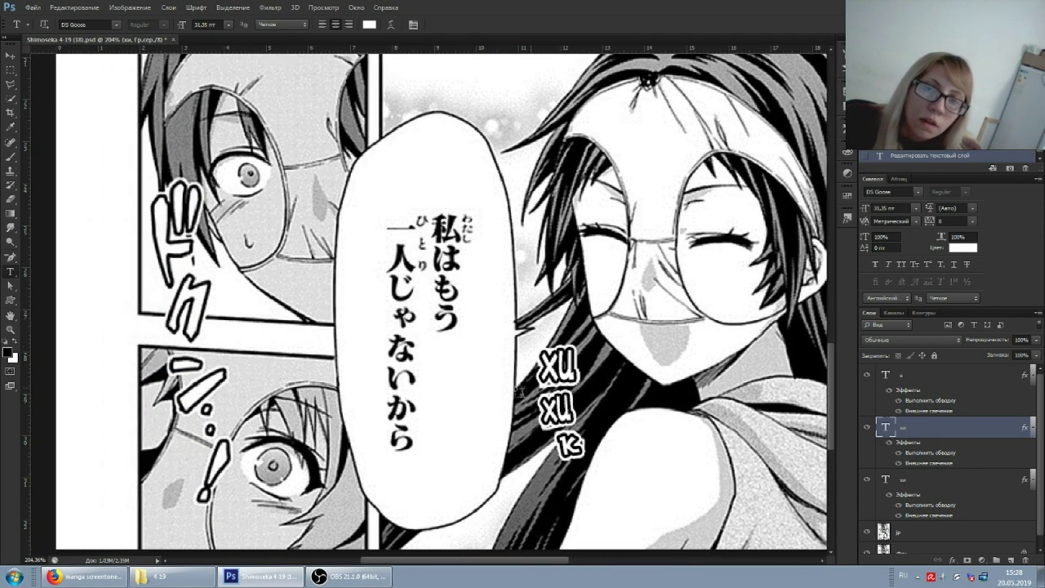
{"action": "left_click", "coordinate": [907, 380]}
{"action": "left_click", "coordinate": [920, 432]}
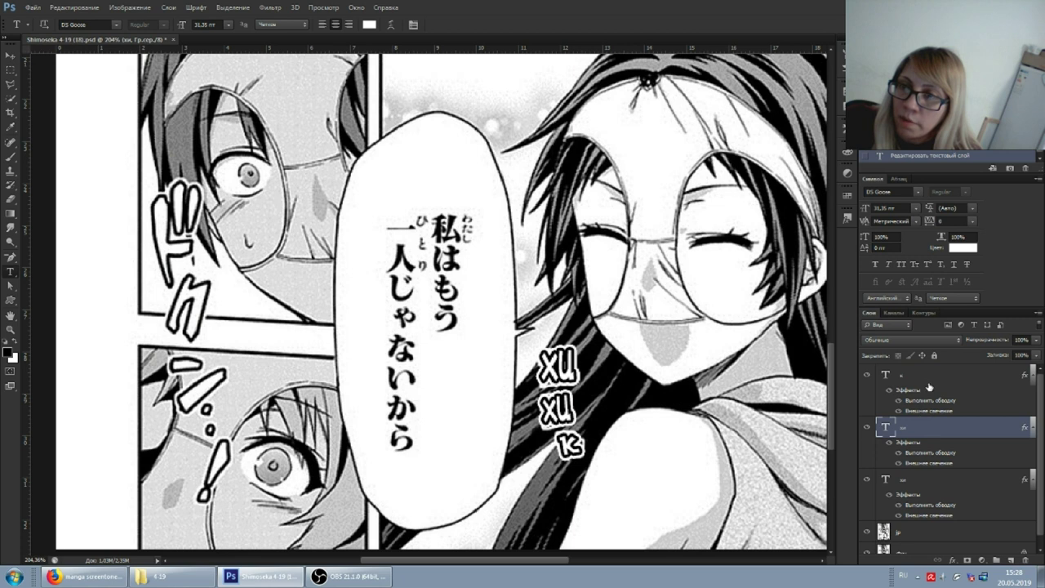
{"action": "left_click", "coordinate": [904, 478]}
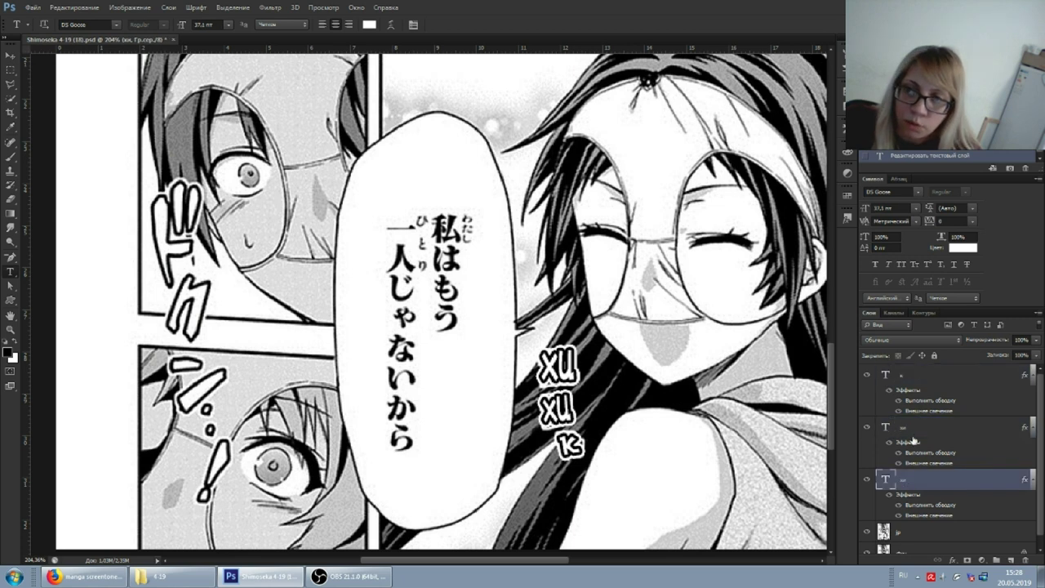
{"action": "left_click", "coordinate": [923, 383], "text": "shift"}
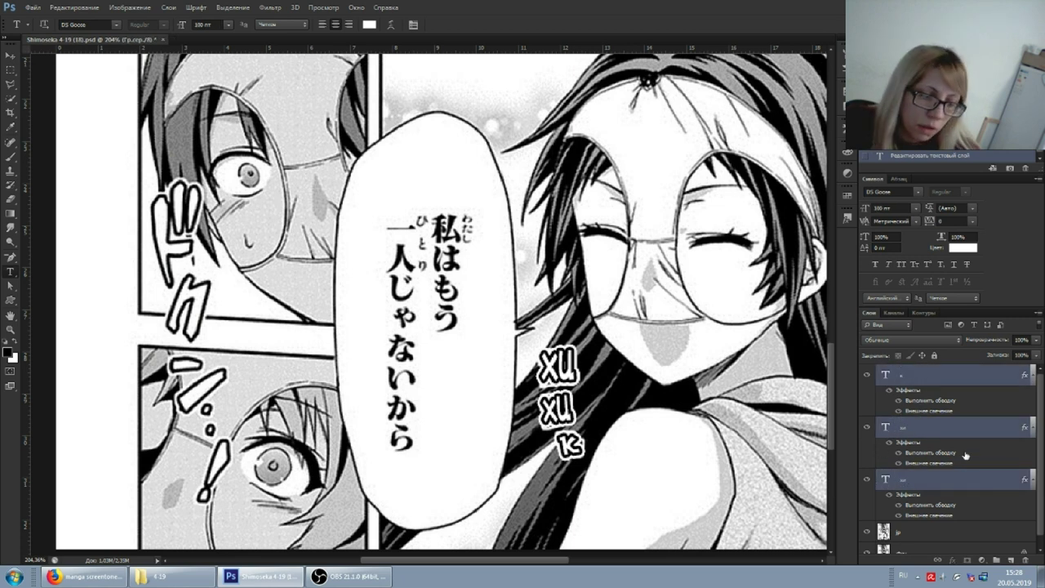
{"action": "key", "text": "ctrl+g"}
{"action": "double_click", "coordinate": [912, 371]}
{"action": "type", "text": "хихик"}
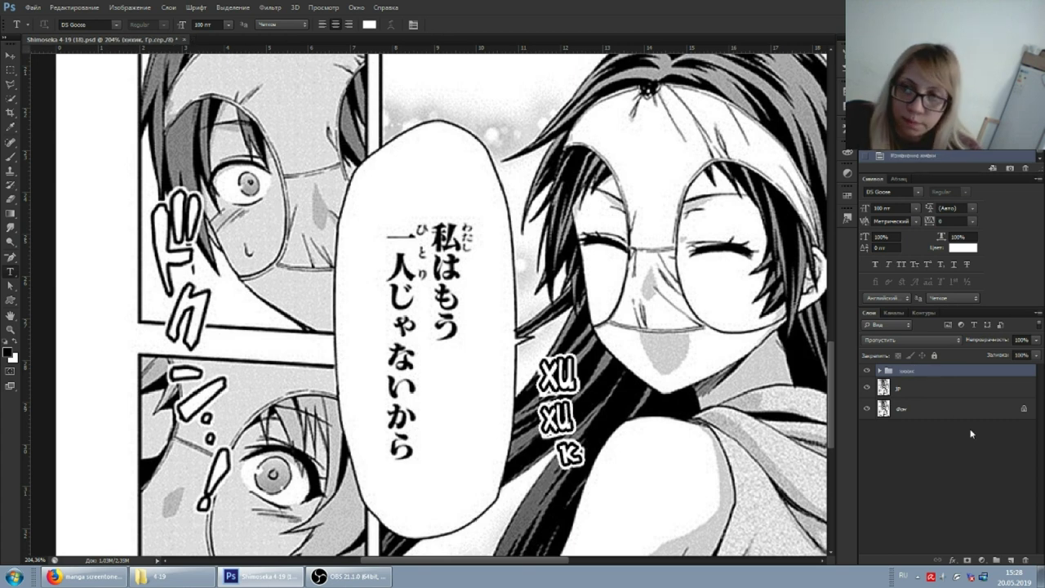
{"action": "left_click", "coordinate": [867, 371]}
{"action": "left_click", "coordinate": [868, 372]}
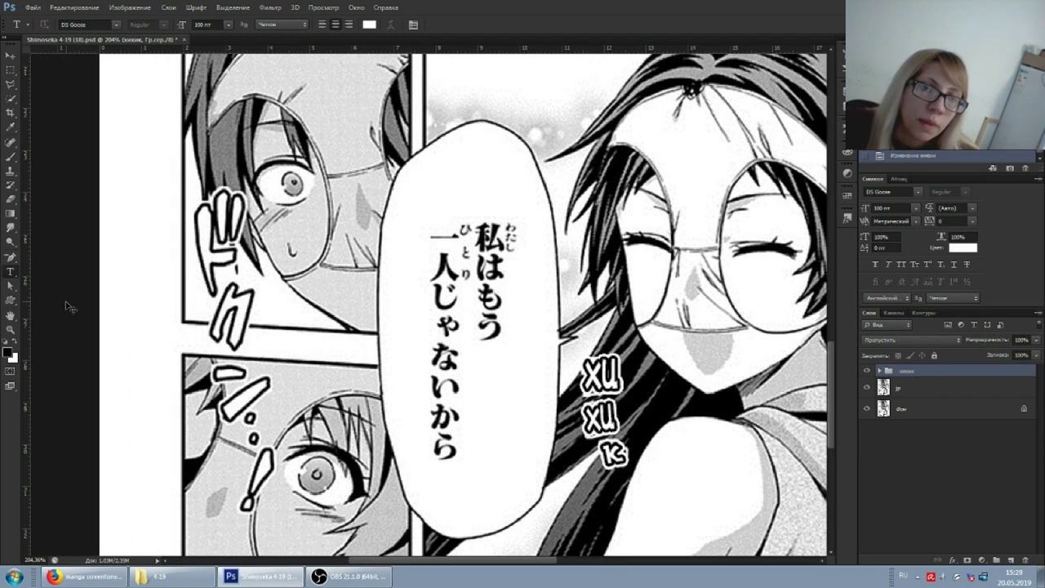
Step: Add a white ту text layer over the ドク sound effect
{"action": "scroll", "coordinate": [135, 310], "scroll_direction": "up", "scroll_amount": 2}
{"action": "scroll", "coordinate": [136, 310], "scroll_direction": "left", "scroll_amount": 2}
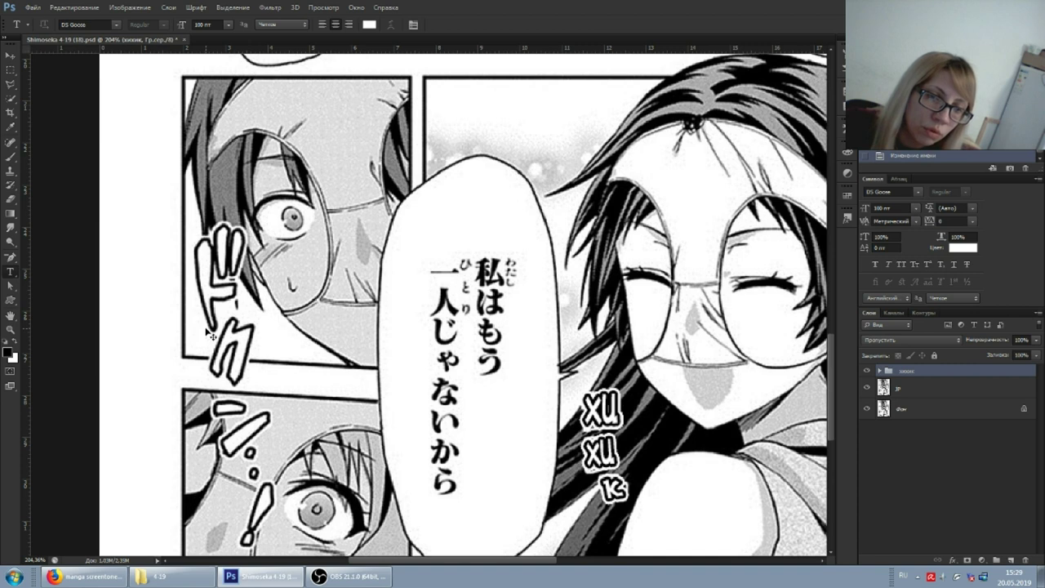
{"action": "scroll", "coordinate": [245, 353], "scroll_direction": "left", "scroll_amount": 2}
{"action": "scroll", "coordinate": [255, 296], "scroll_direction": "down", "scroll_amount": 2}
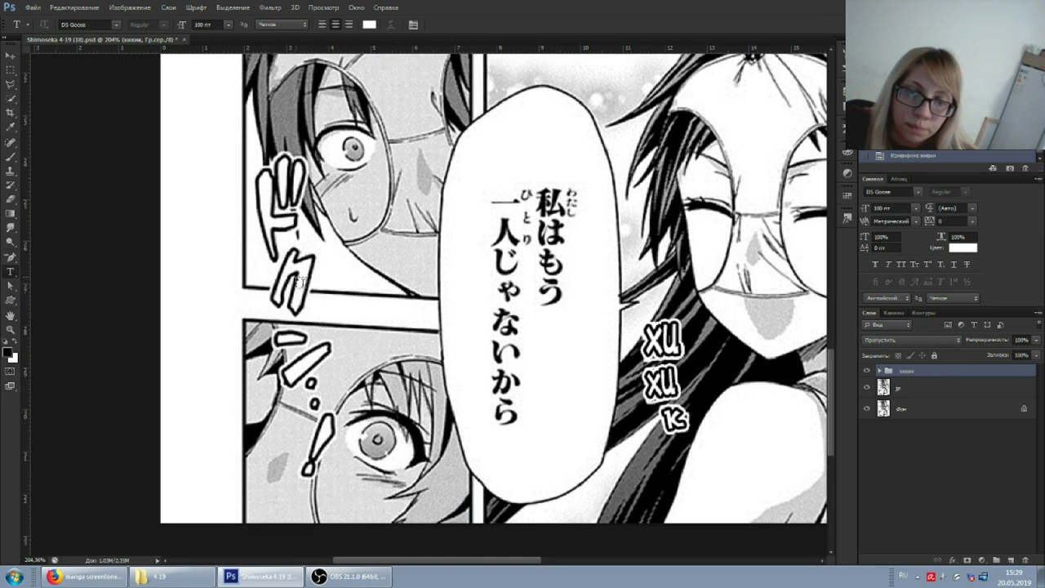
{"action": "scroll", "coordinate": [347, 386], "scroll_direction": "up", "scroll_amount": 3}
{"action": "left_click", "coordinate": [347, 387]}
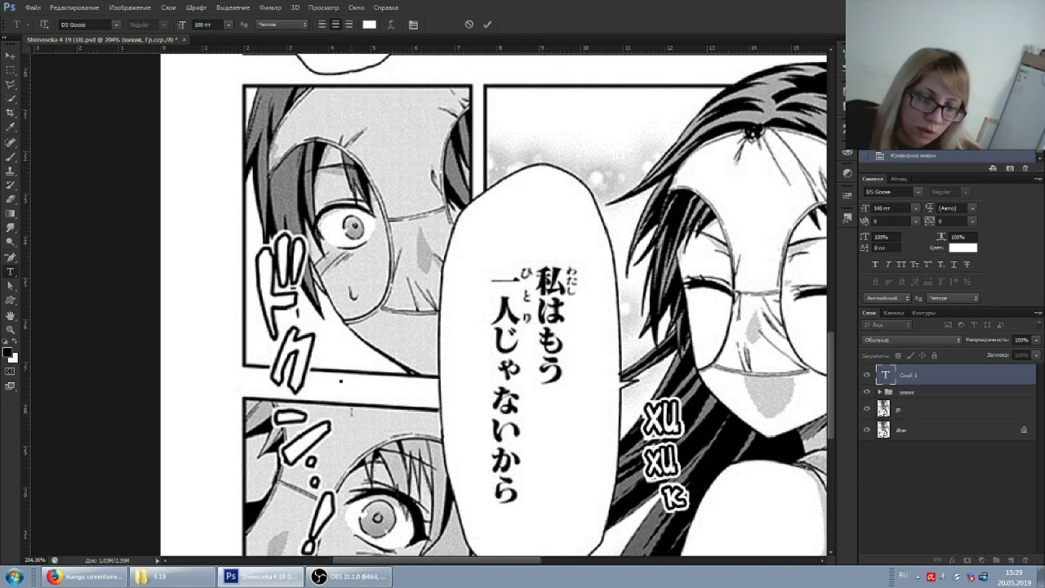
{"action": "type", "text": "Ду"}
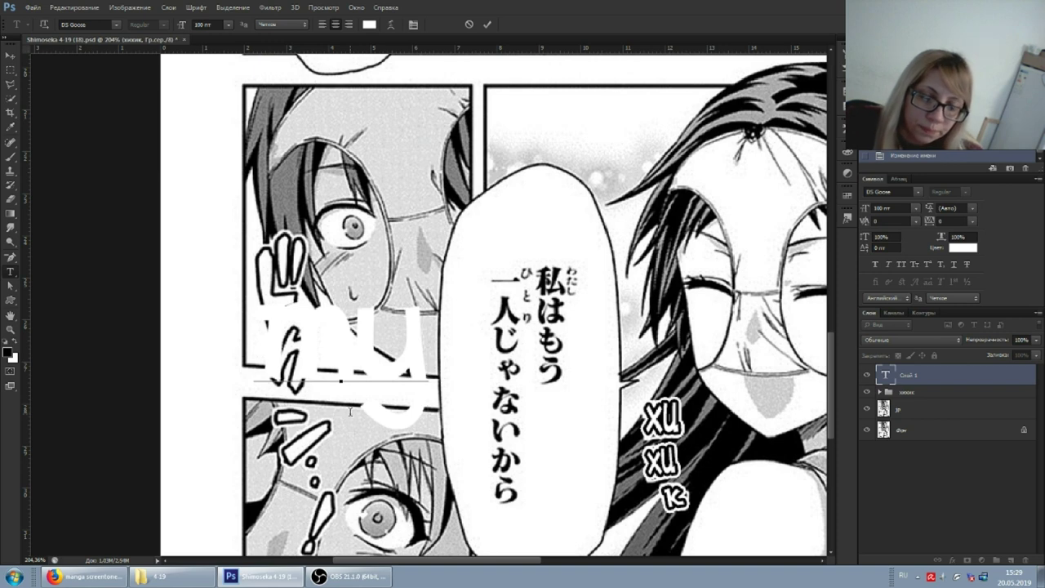
{"action": "scroll", "coordinate": [302, 362], "scroll_direction": "up", "scroll_amount": 1}
{"action": "left_click", "coordinate": [1004, 367]}
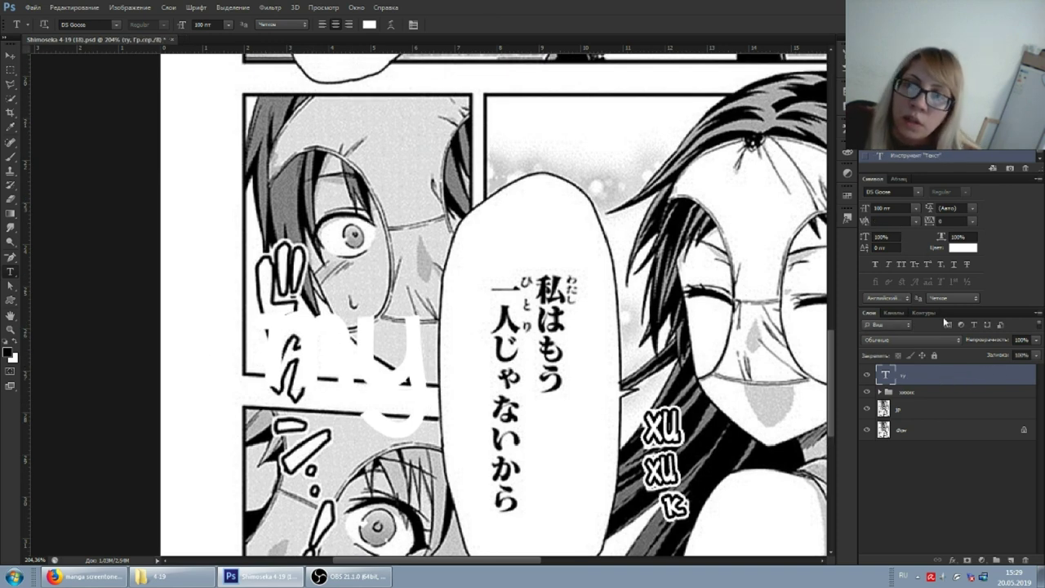
Step: Give the ту layer Stroke and Outer Glow effects
{"action": "double_click", "coordinate": [931, 376]}
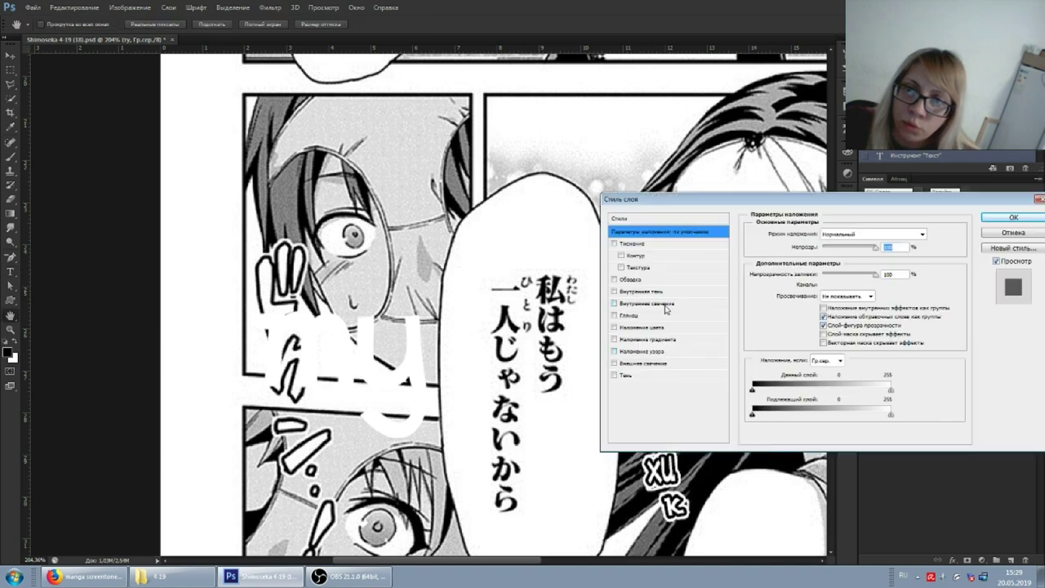
{"action": "left_click", "coordinate": [650, 280]}
{"action": "left_click", "coordinate": [648, 364]}
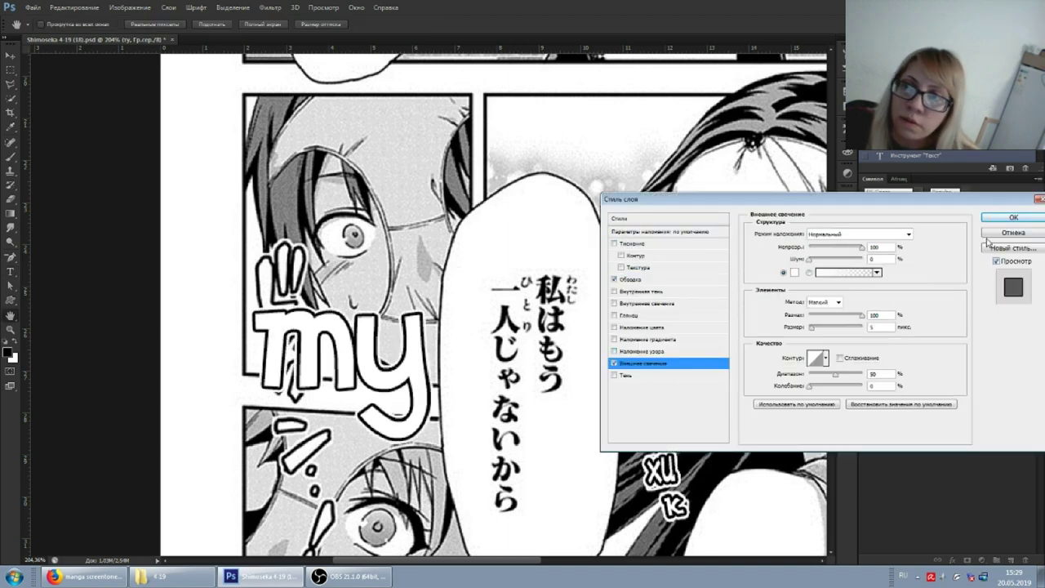
{"action": "left_click", "coordinate": [1012, 217]}
{"action": "left_click", "coordinate": [920, 193]}
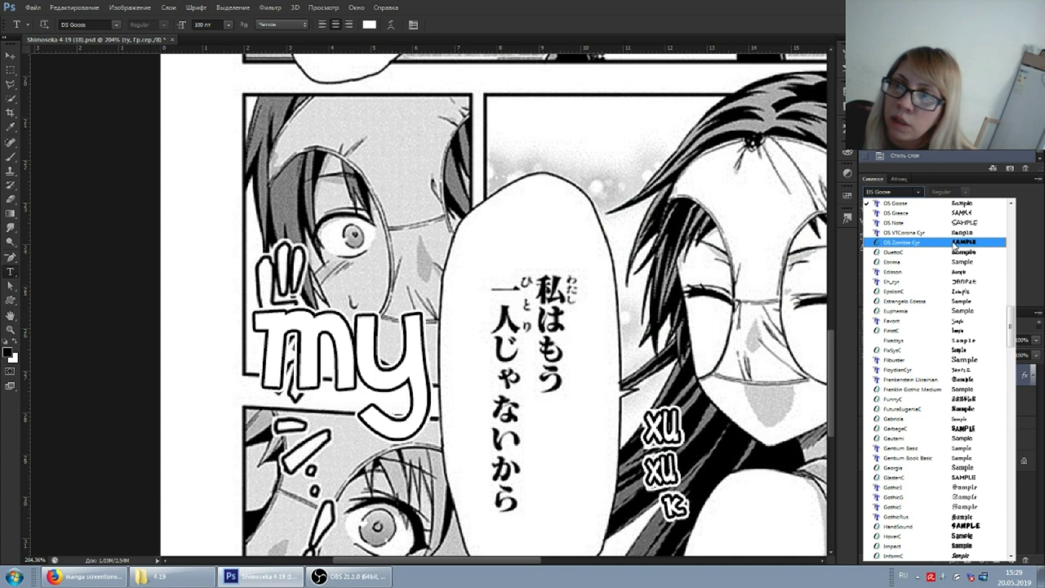
Step: Try DS BroadBrush as the font for the ту text
{"action": "scroll", "coordinate": [960, 325], "scroll_direction": "up", "scroll_amount": 2}
{"action": "scroll", "coordinate": [960, 327], "scroll_direction": "up", "scroll_amount": 2}
{"action": "scroll", "coordinate": [961, 330], "scroll_direction": "down", "scroll_amount": 6}
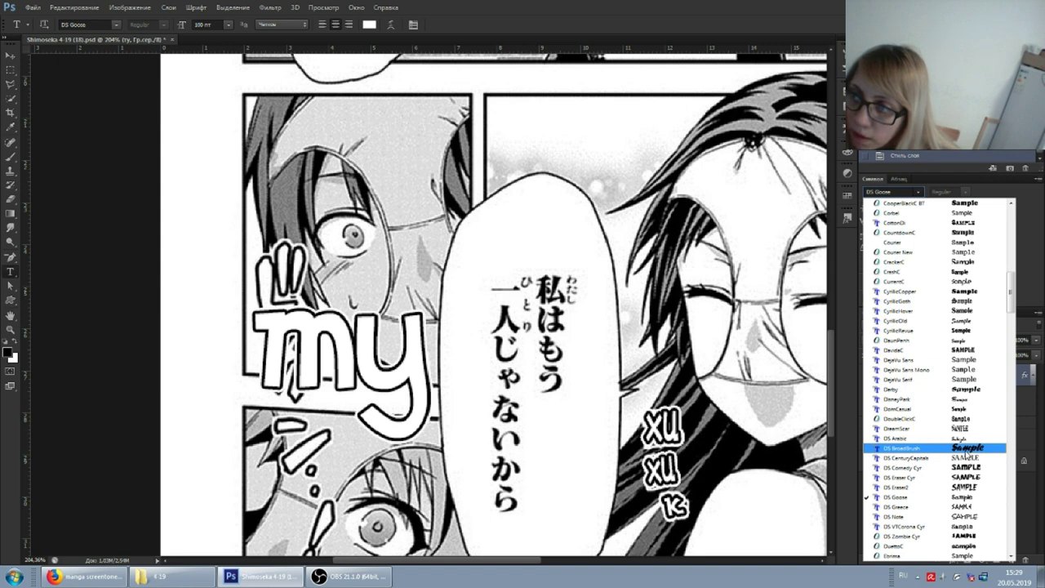
{"action": "left_click", "coordinate": [966, 449]}
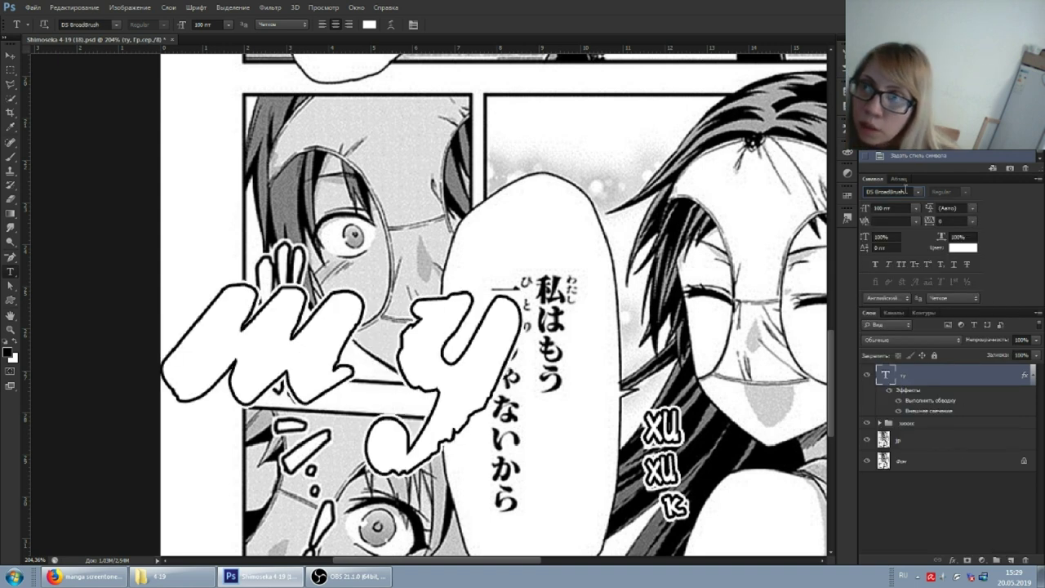
Step: Switch the ту text's font to Boyarsky
{"action": "left_click", "coordinate": [916, 191]}
{"action": "scroll", "coordinate": [954, 338], "scroll_direction": "up", "scroll_amount": 1}
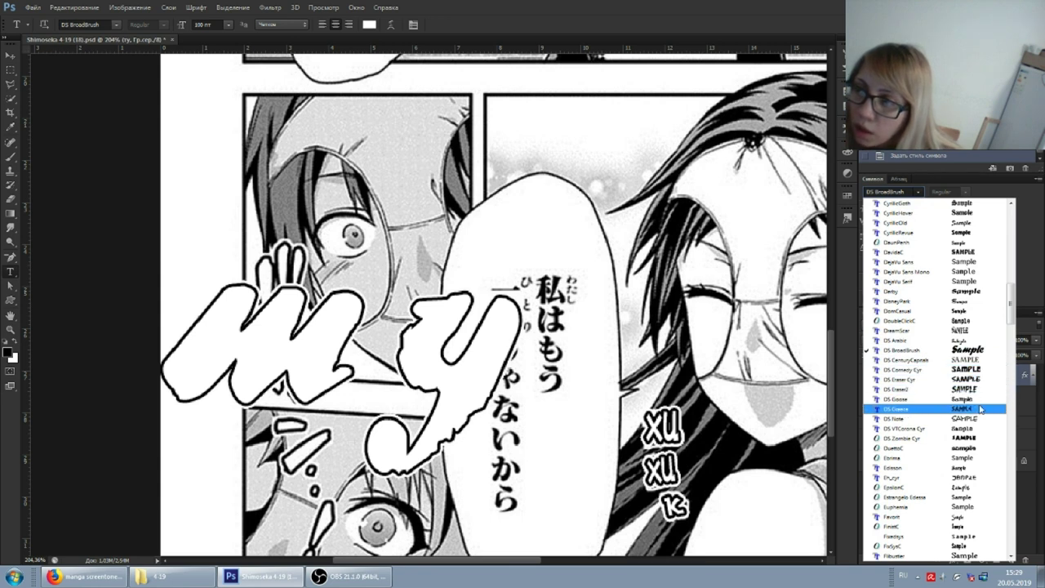
{"action": "scroll", "coordinate": [979, 392], "scroll_direction": "up", "scroll_amount": 2}
{"action": "scroll", "coordinate": [979, 372], "scroll_direction": "up", "scroll_amount": 3}
{"action": "scroll", "coordinate": [980, 351], "scroll_direction": "up", "scroll_amount": 3}
{"action": "scroll", "coordinate": [978, 346], "scroll_direction": "up", "scroll_amount": 1}
{"action": "scroll", "coordinate": [971, 344], "scroll_direction": "up", "scroll_amount": 3}
{"action": "scroll", "coordinate": [967, 344], "scroll_direction": "up", "scroll_amount": 2}
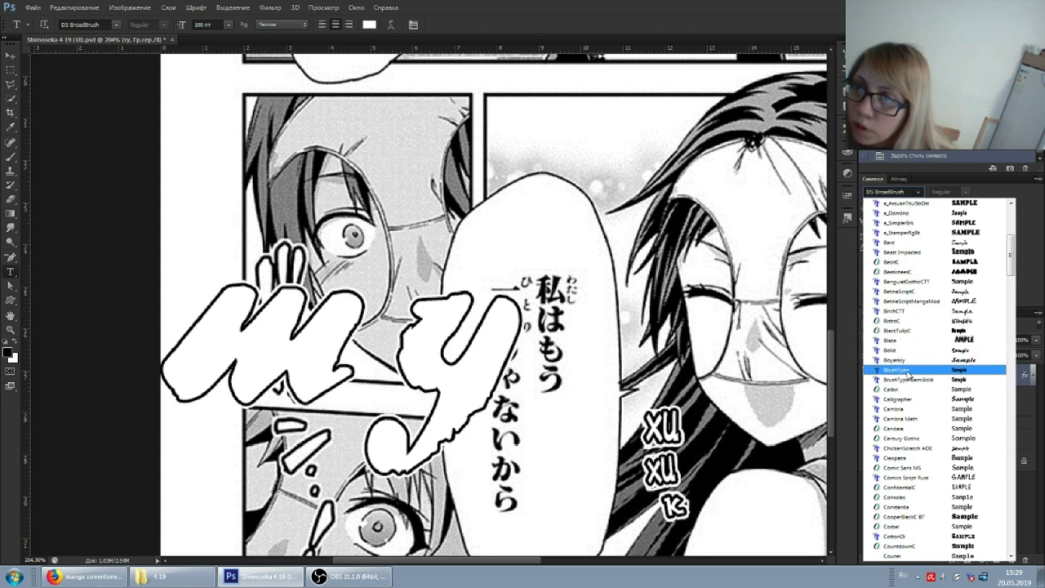
{"action": "left_click", "coordinate": [906, 359]}
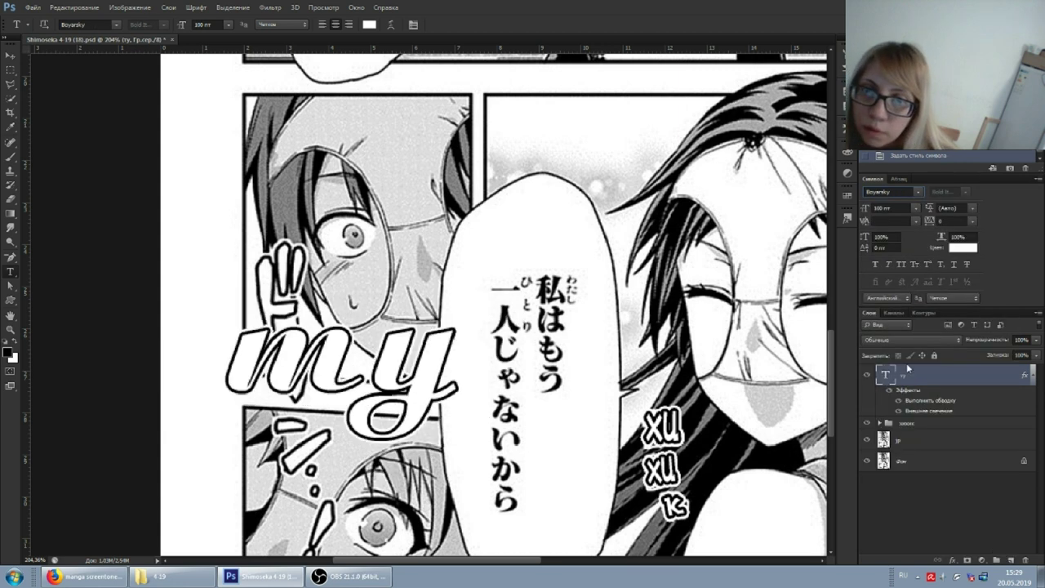
Step: Set the text in Bold, make it all caps ТУ, and shift it up-right
{"action": "left_click", "coordinate": [918, 191]}
{"action": "scroll", "coordinate": [955, 278], "scroll_direction": "up", "scroll_amount": 8}
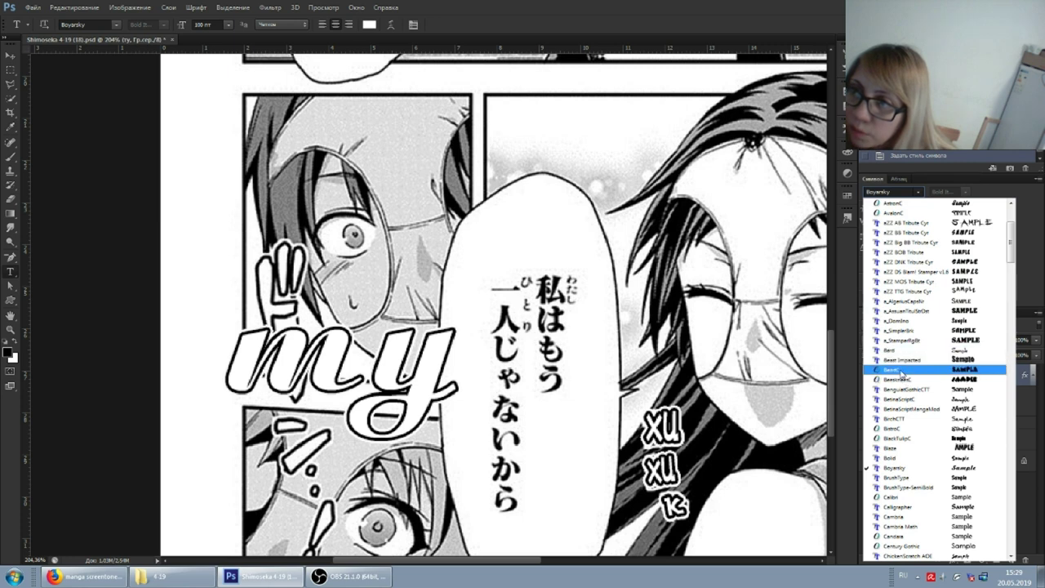
{"action": "left_click", "coordinate": [890, 458]}
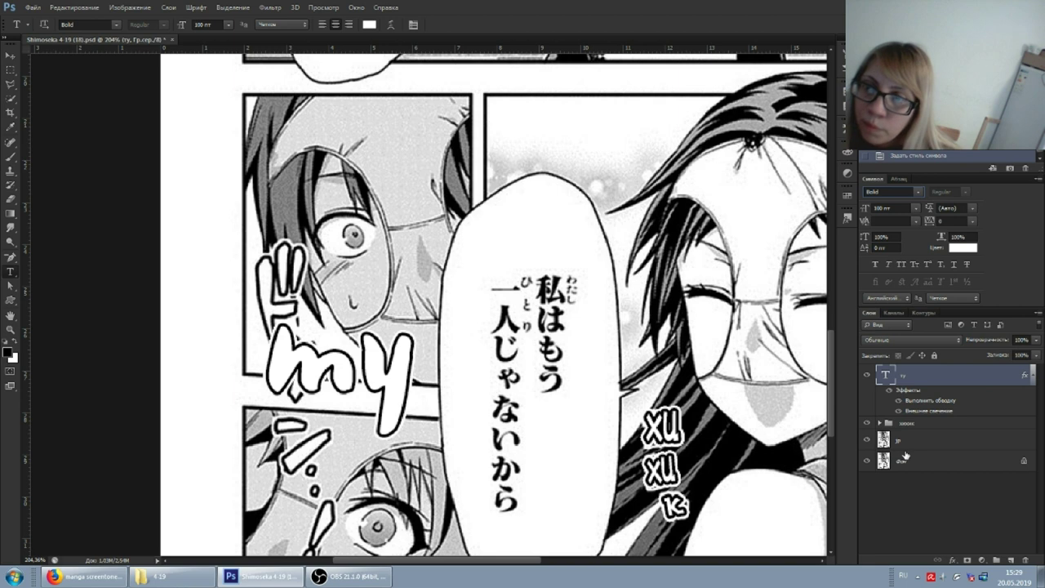
{"action": "left_click", "coordinate": [901, 263]}
{"action": "left_click_drag", "start_coordinate": [362, 254], "coordinate": [439, 199]}
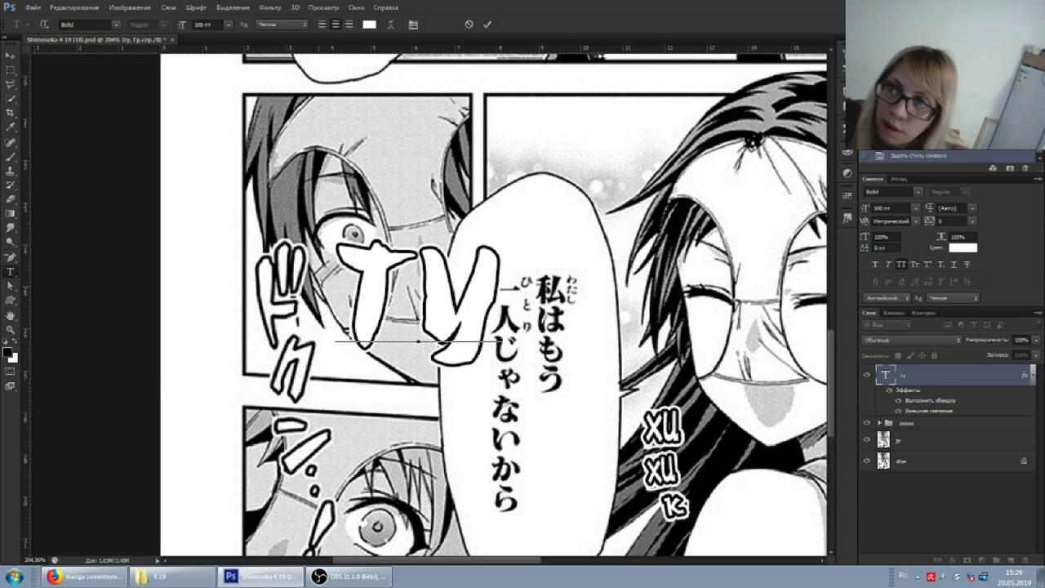
Step: Transform the ТУ text to 72.79 pt, narrowed and tilted along ドク
{"action": "left_click_drag", "start_coordinate": [437, 211], "coordinate": [330, 205]}
{"action": "key", "text": "ctrl+t"}
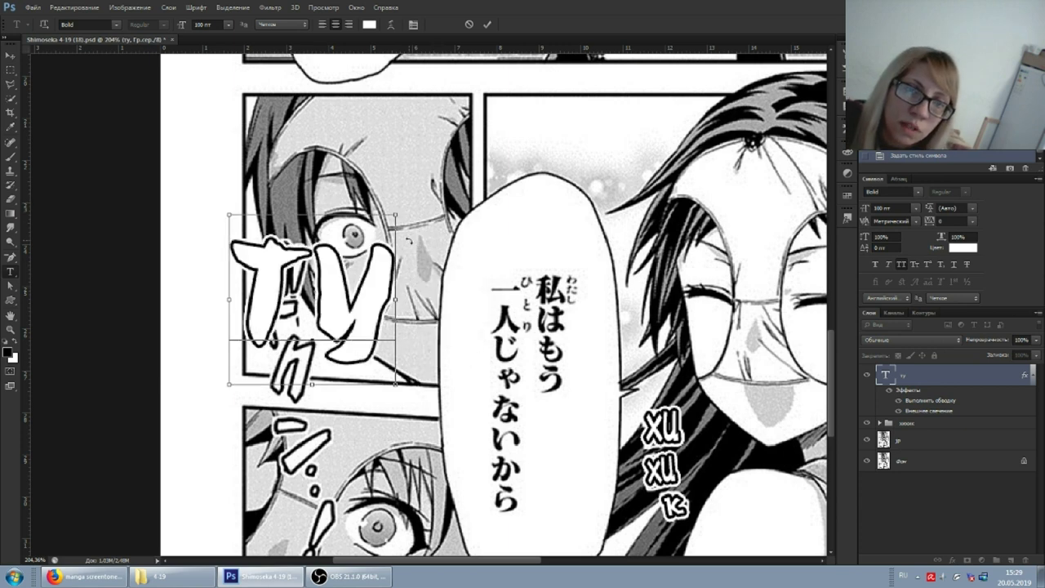
{"action": "mouse_move", "coordinate": [396, 215]}
{"action": "left_mouse_down"}
{"action": "mouse_move", "coordinate": [277, 245]}
{"action": "mouse_move", "coordinate": [282, 275]}
{"action": "left_mouse_up"}
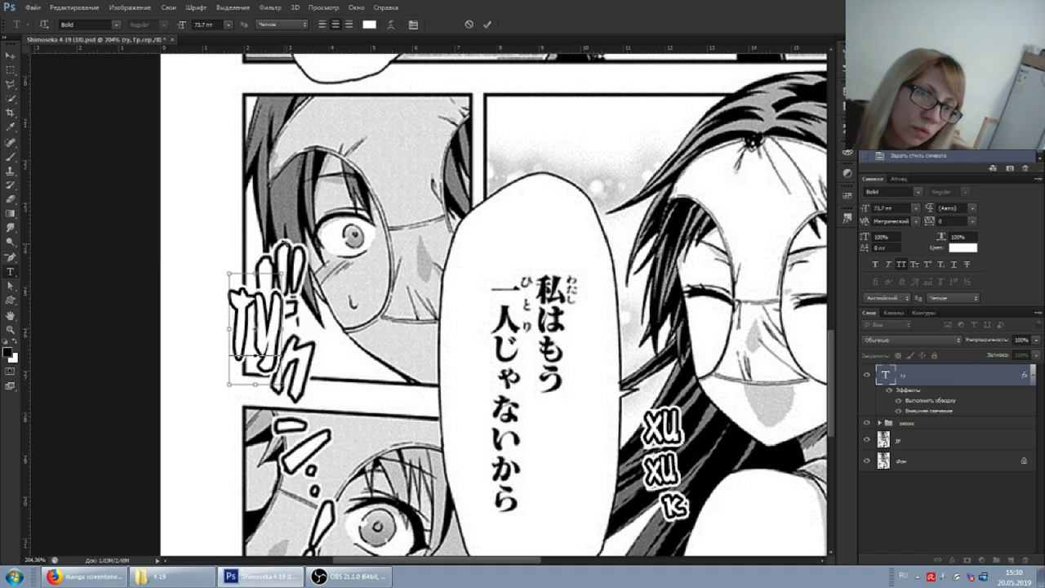
{"action": "left_click_drag", "start_coordinate": [253, 343], "coordinate": [273, 310]}
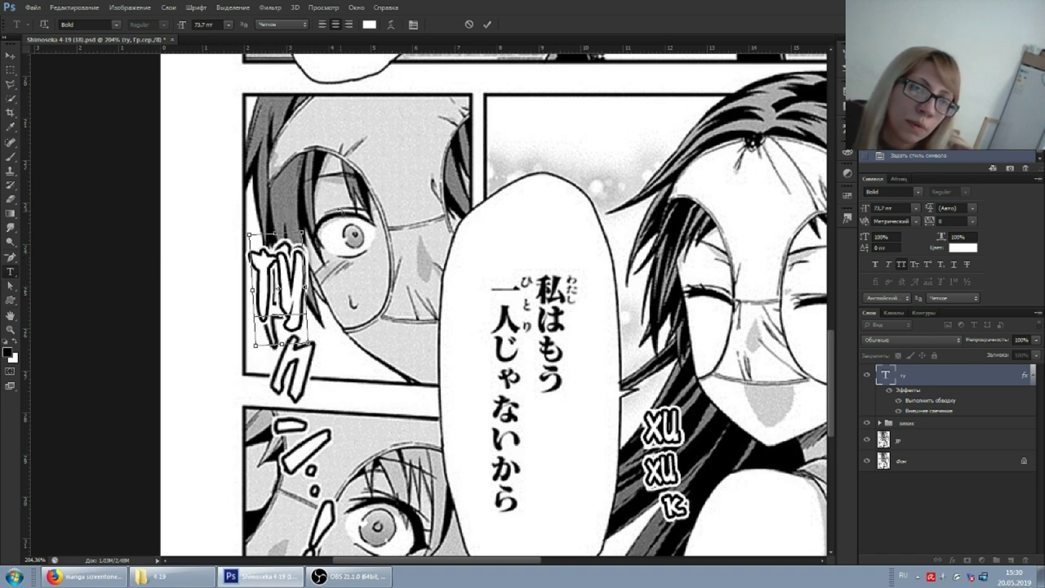
{"action": "left_click_drag", "start_coordinate": [319, 222], "coordinate": [308, 215]}
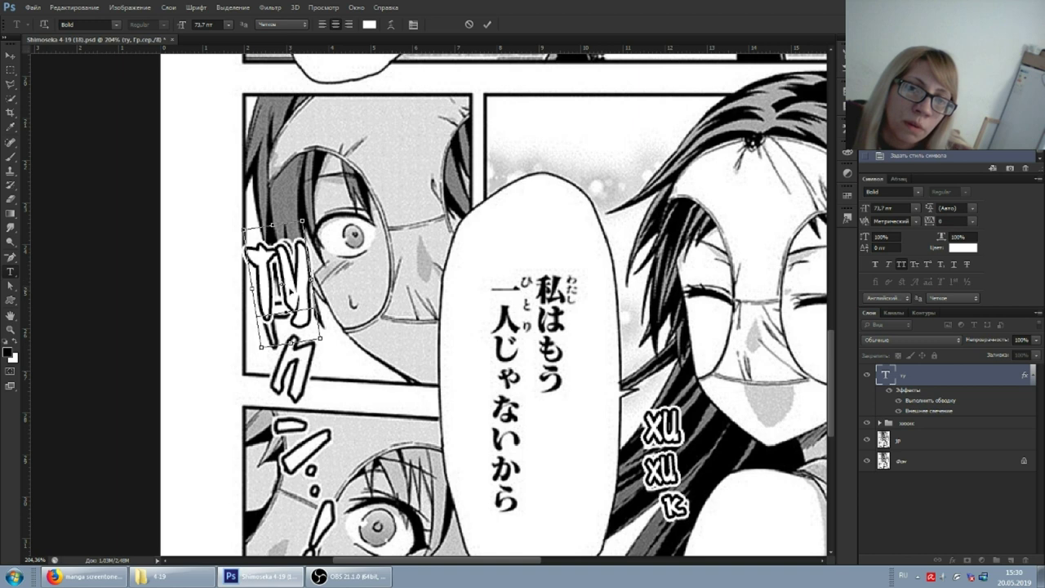
{"action": "mouse_move", "coordinate": [244, 230]}
{"action": "left_mouse_down"}
{"action": "mouse_move", "coordinate": [274, 237]}
{"action": "mouse_move", "coordinate": [287, 204]}
{"action": "left_mouse_up"}
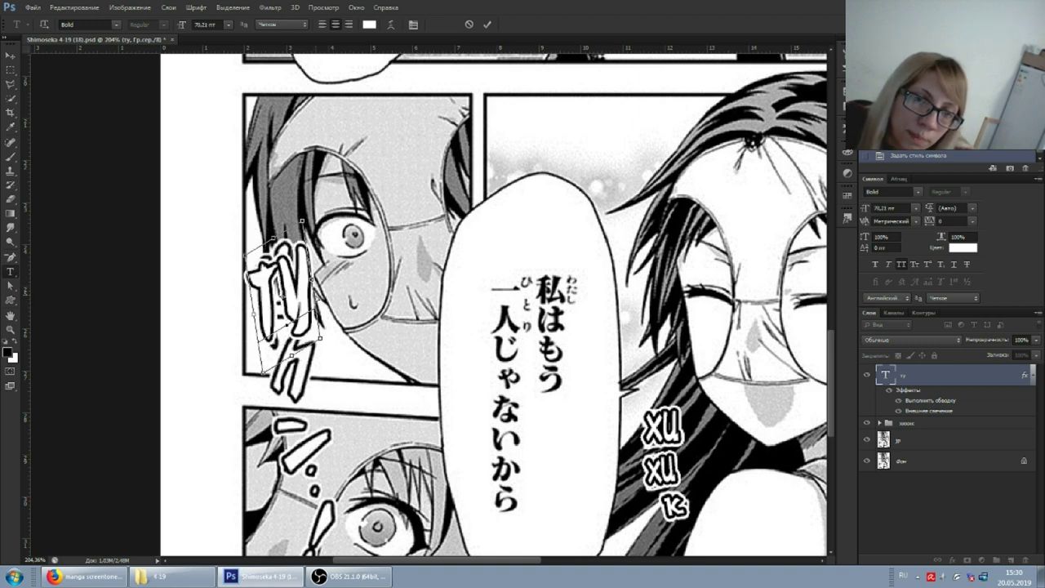
{"action": "left_click_drag", "start_coordinate": [282, 204], "coordinate": [295, 230]}
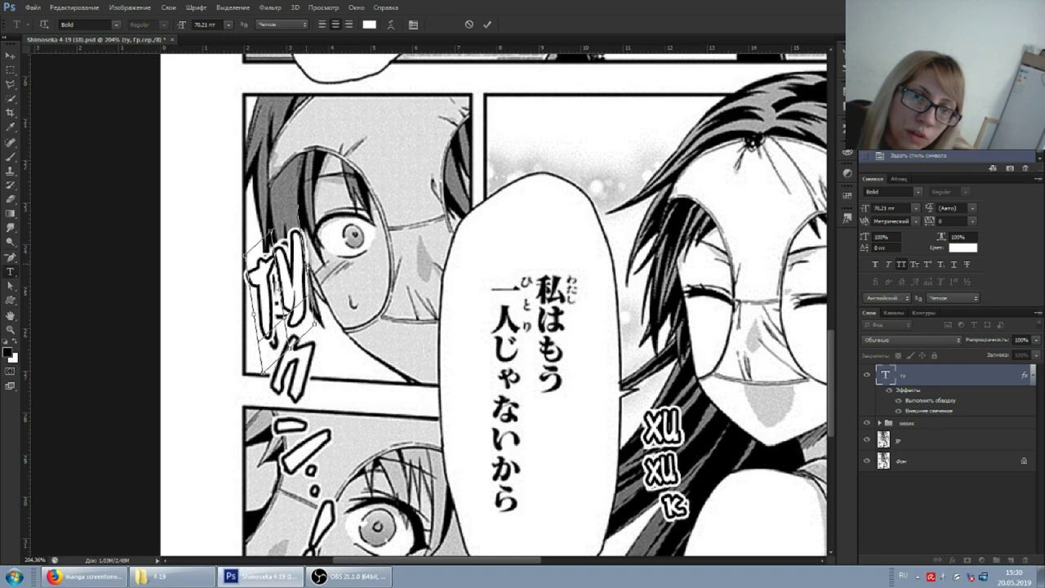
{"action": "mouse_move", "coordinate": [284, 288]}
{"action": "left_mouse_down"}
{"action": "mouse_move", "coordinate": [281, 237]}
{"action": "mouse_move", "coordinate": [297, 211]}
{"action": "left_mouse_up"}
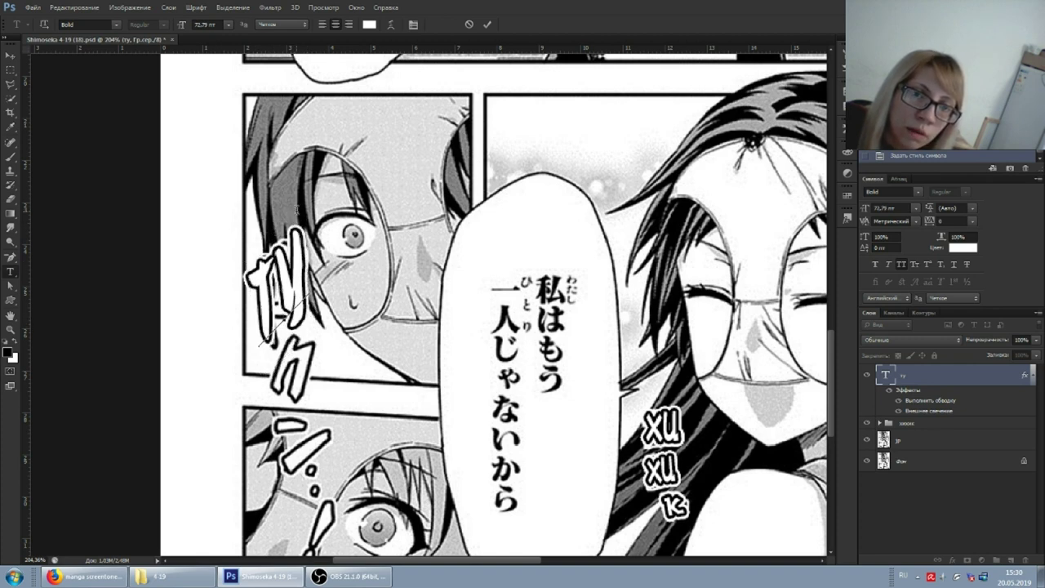
{"action": "right_click", "coordinate": [925, 380]}
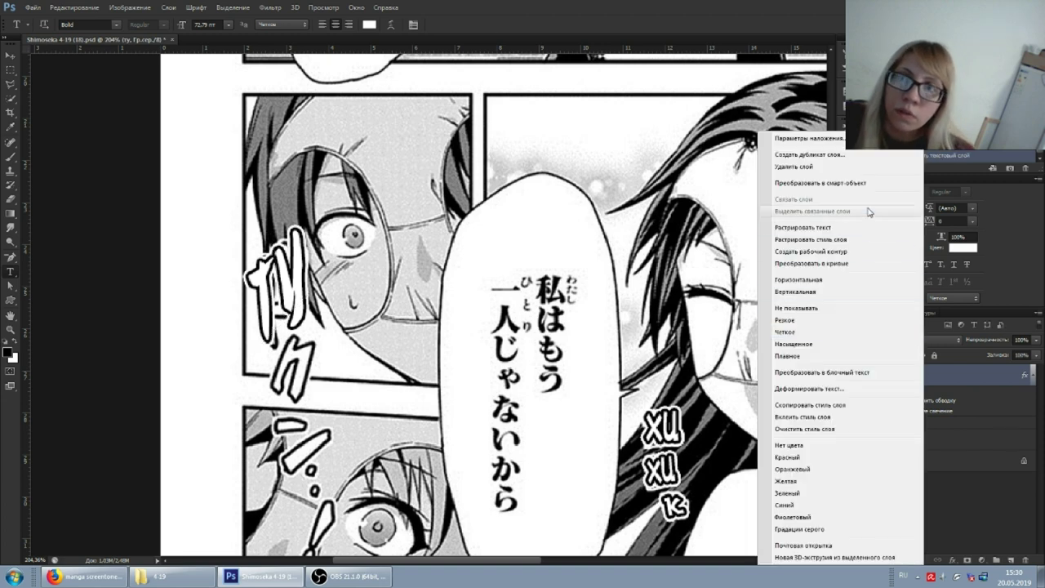
Step: Duplicate the ТУ layer, then shrink the copy and place it over the next character
{"action": "left_click", "coordinate": [849, 159]}
{"action": "key", "text": "Return"}
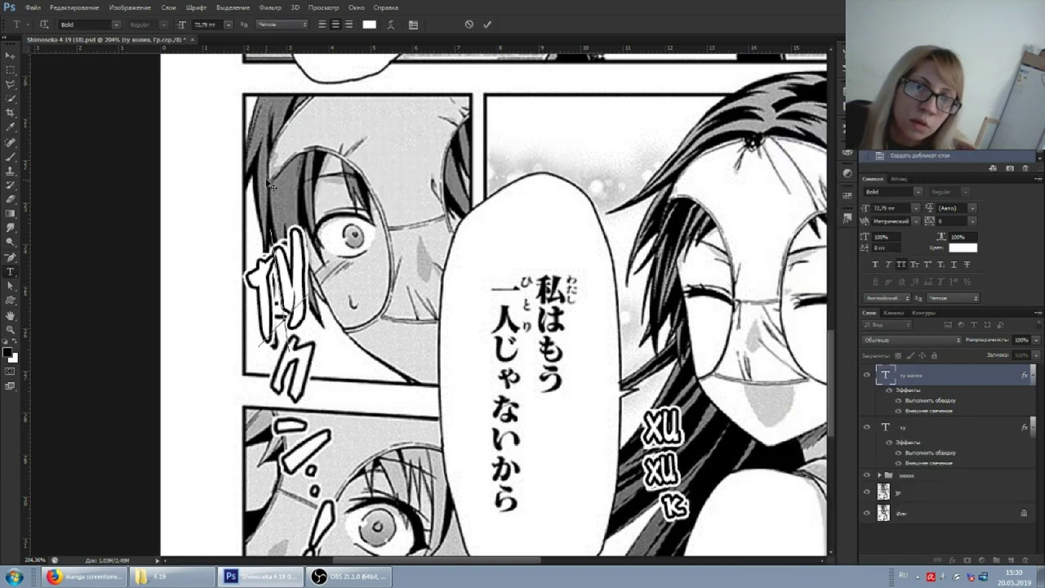
{"action": "left_click_drag", "start_coordinate": [318, 275], "coordinate": [367, 233]}
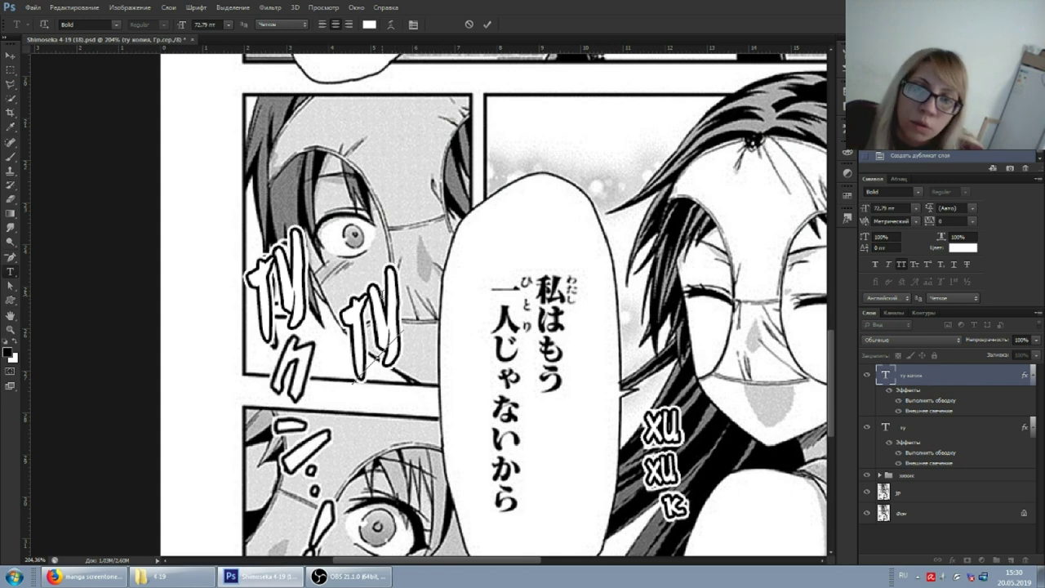
{"action": "key", "text": "ctrl+t"}
{"action": "mouse_move", "coordinate": [386, 258]}
{"action": "left_mouse_down"}
{"action": "mouse_move", "coordinate": [384, 333]}
{"action": "mouse_move", "coordinate": [318, 330]}
{"action": "mouse_move", "coordinate": [305, 386]}
{"action": "left_mouse_up"}
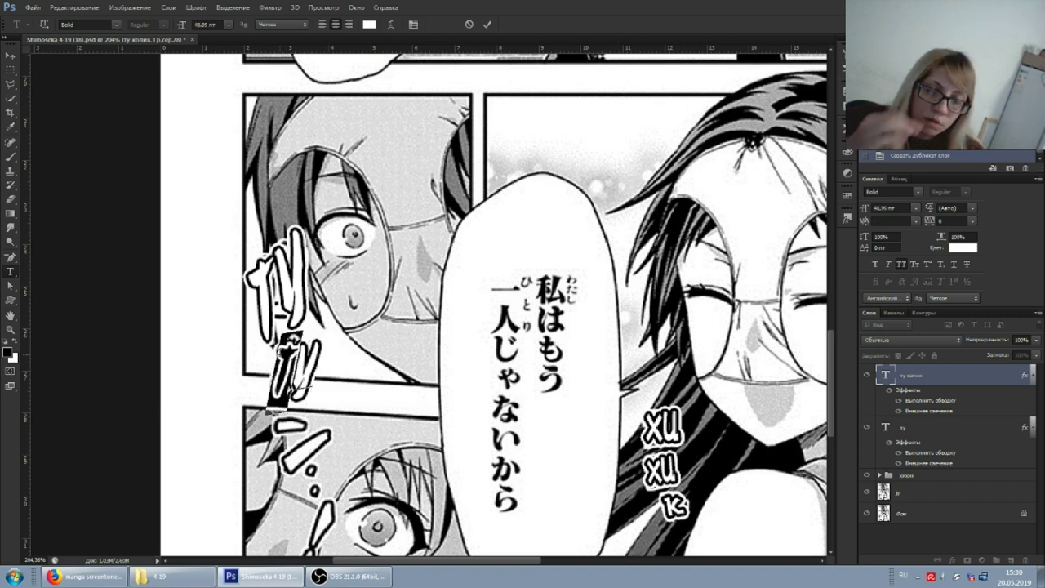
{"action": "left_click_drag", "start_coordinate": [305, 385], "coordinate": [307, 392]}
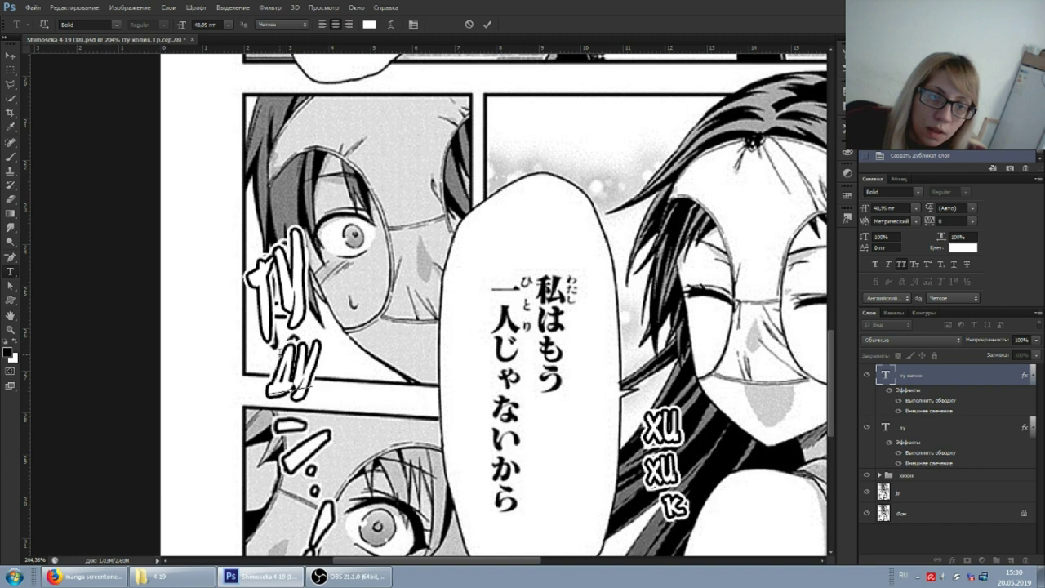
{"action": "left_click_drag", "start_coordinate": [306, 306], "coordinate": [318, 331]}
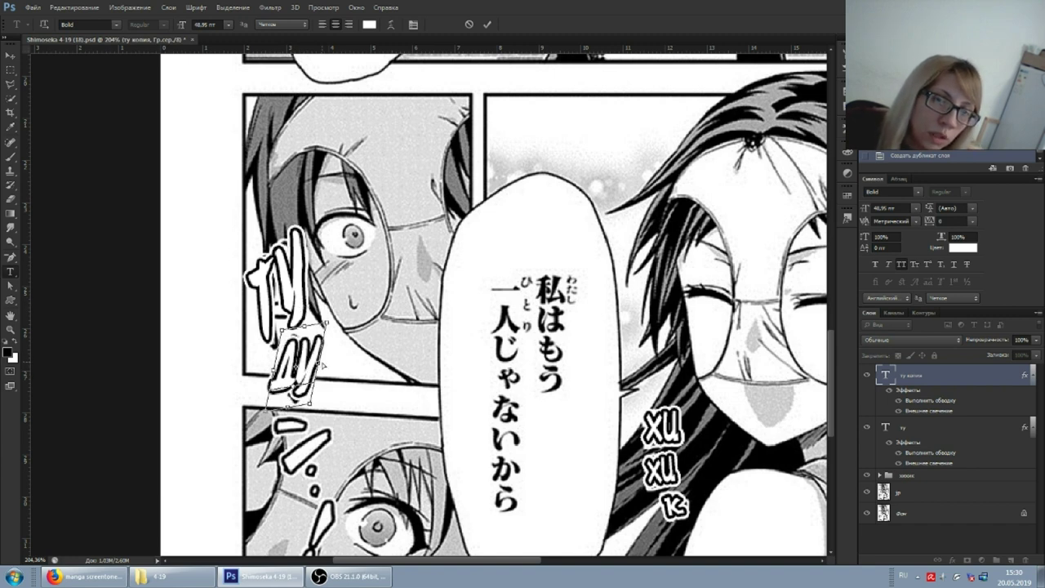
{"action": "left_click_drag", "start_coordinate": [314, 325], "coordinate": [330, 321]}
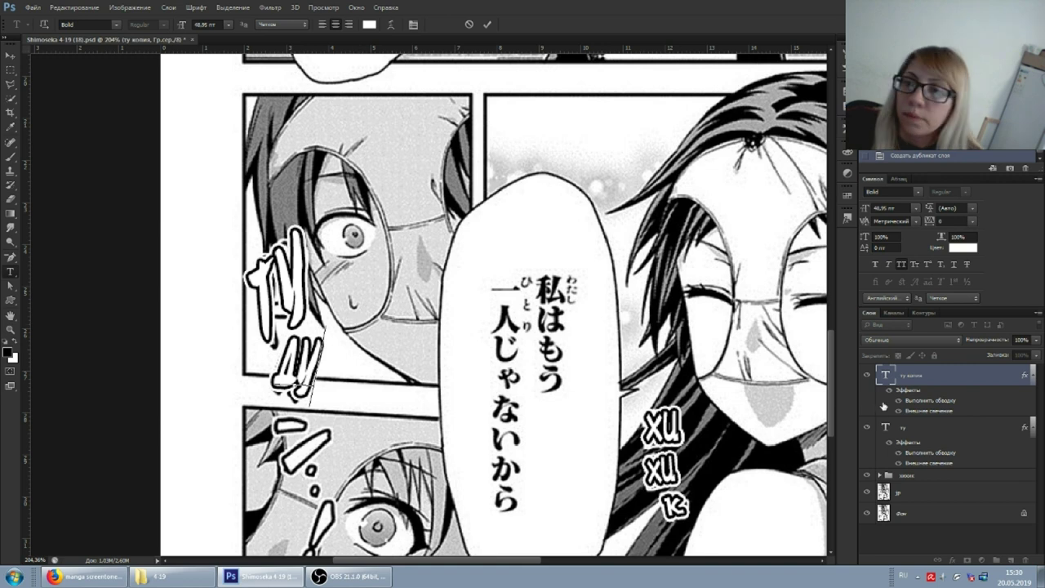
Step: Change the copy's text to ду and enlarge it to 46.95 pt
{"action": "right_click", "coordinate": [927, 376]}
{"action": "left_click", "coordinate": [898, 384]}
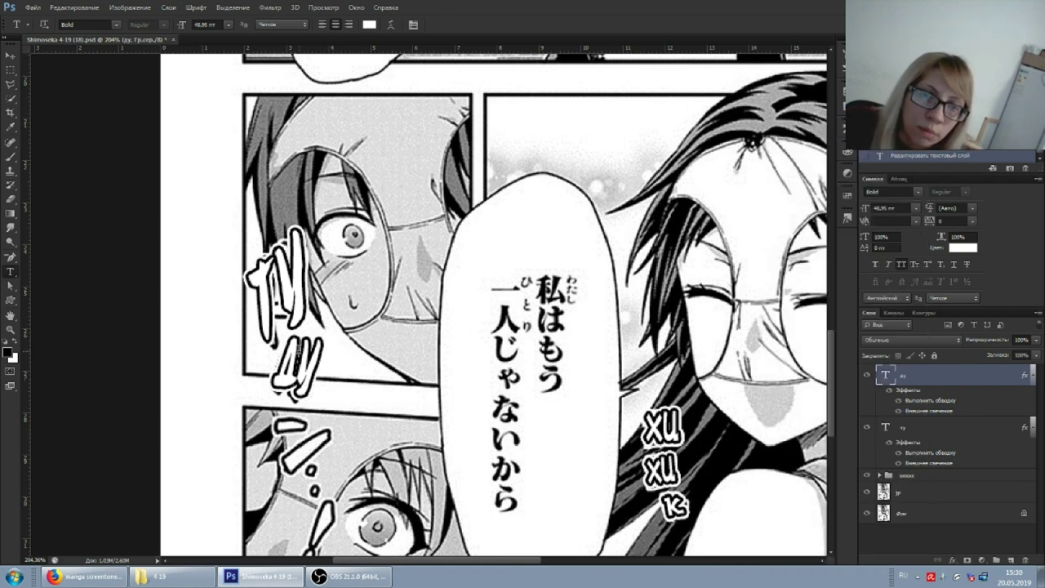
{"action": "left_click", "coordinate": [291, 395]}
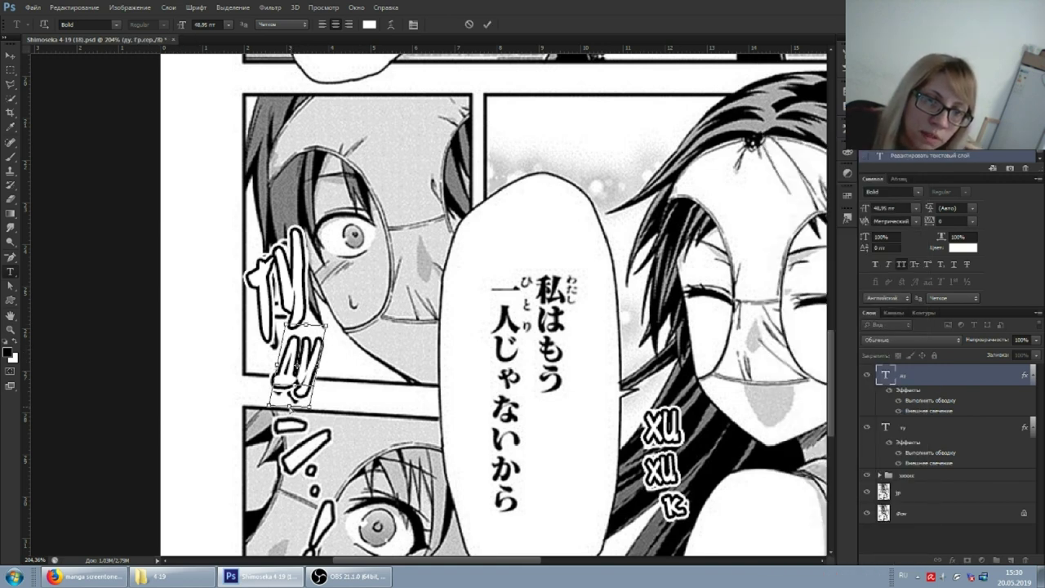
{"action": "left_click_drag", "start_coordinate": [292, 399], "coordinate": [295, 408]}
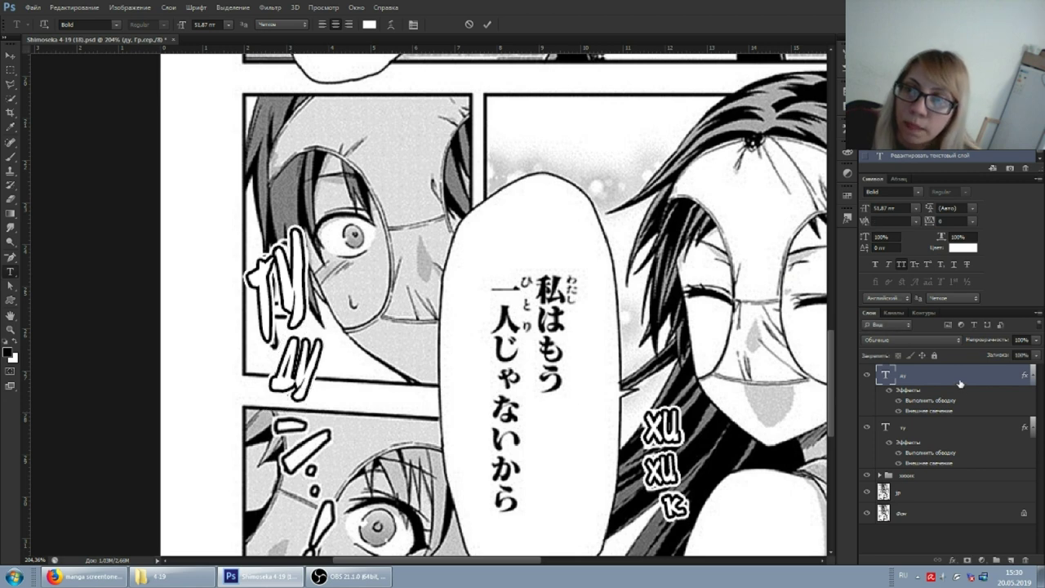
Step: Duplicate the ду text layer and move the copy down onto the third character
{"action": "right_click", "coordinate": [958, 385]}
{"action": "left_click", "coordinate": [999, 422]}
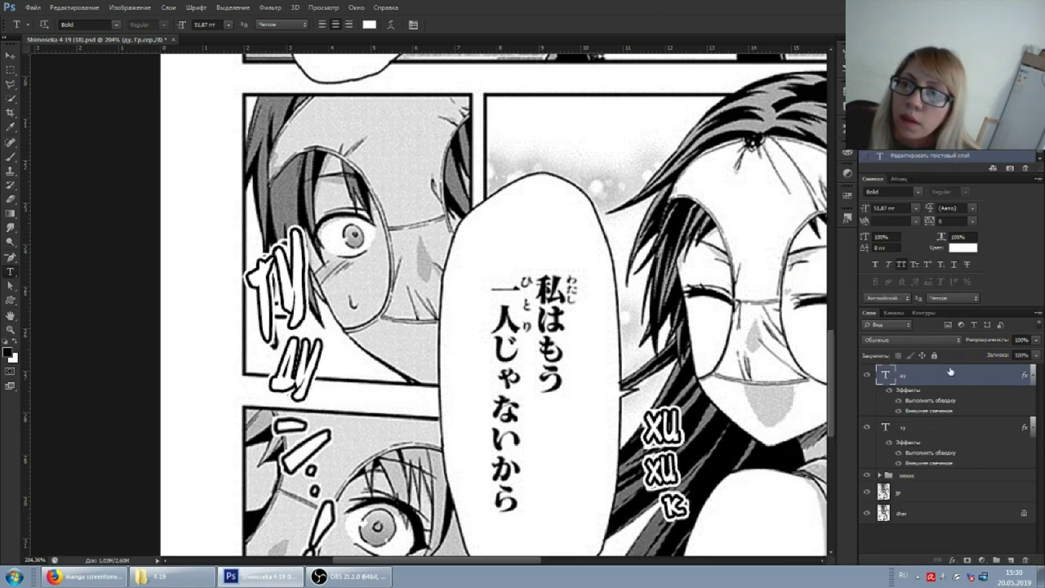
{"action": "right_click", "coordinate": [963, 375]}
{"action": "left_click", "coordinate": [631, 231]}
{"action": "key", "text": "ctrl+j"}
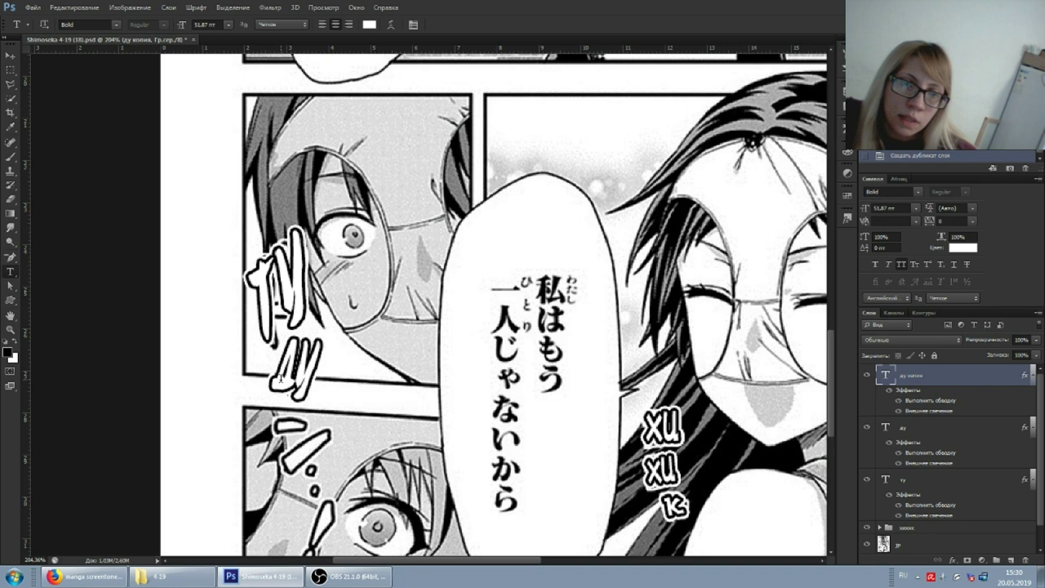
{"action": "mouse_move", "coordinate": [340, 294]}
{"action": "left_mouse_down"}
{"action": "mouse_move", "coordinate": [356, 367]}
{"action": "mouse_move", "coordinate": [322, 394]}
{"action": "left_mouse_up"}
{"action": "type", "text": "М"}
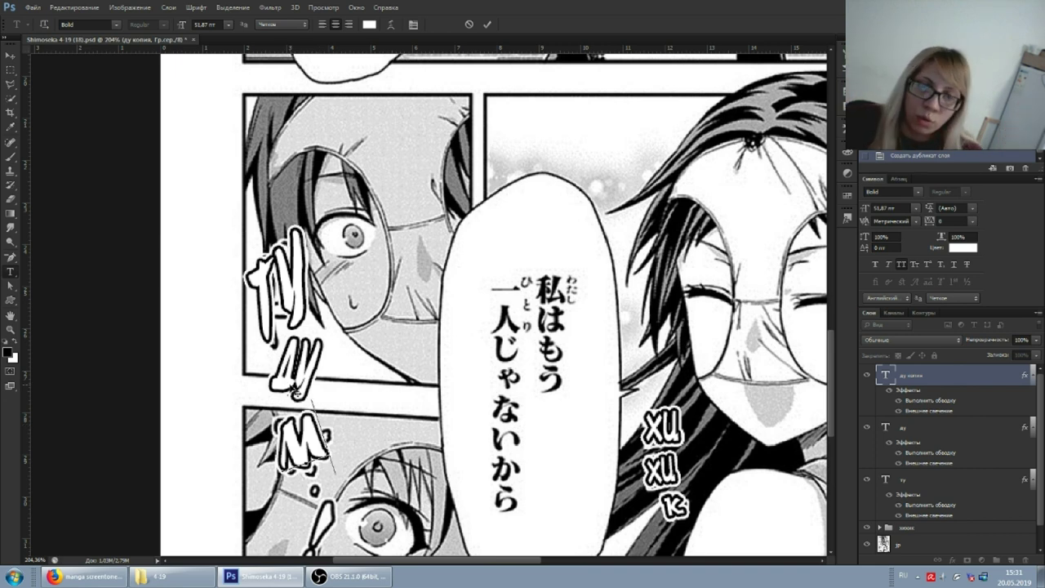
Step: Tilt the М copy counter-clockwise, apply the transform, and fit the page on screen
{"action": "scroll", "coordinate": [298, 369], "scroll_direction": "down", "scroll_amount": 2}
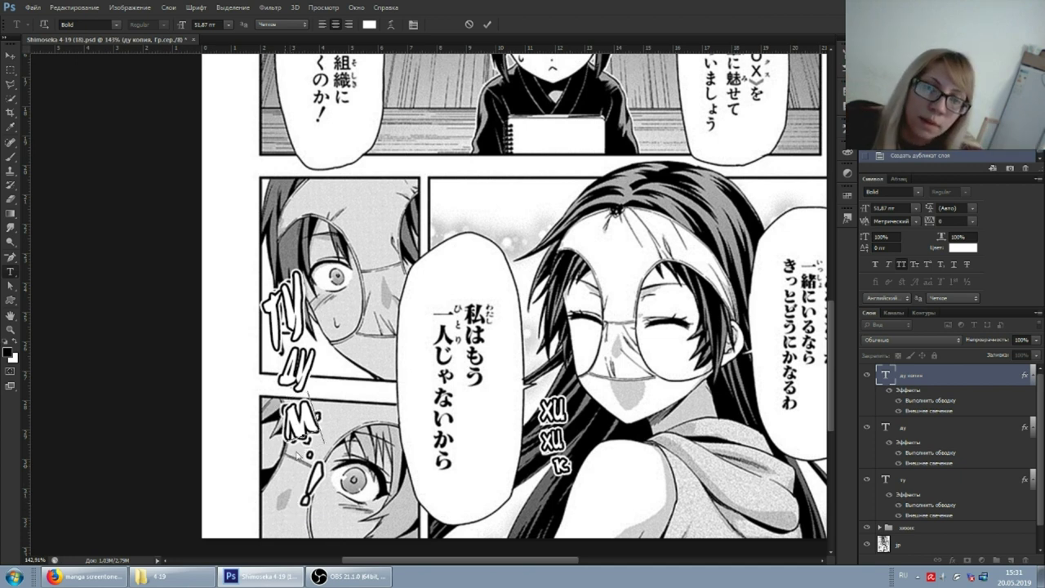
{"action": "scroll", "coordinate": [338, 352], "scroll_direction": "up", "scroll_amount": 1}
{"action": "scroll", "coordinate": [338, 352], "scroll_direction": "up", "scroll_amount": 2}
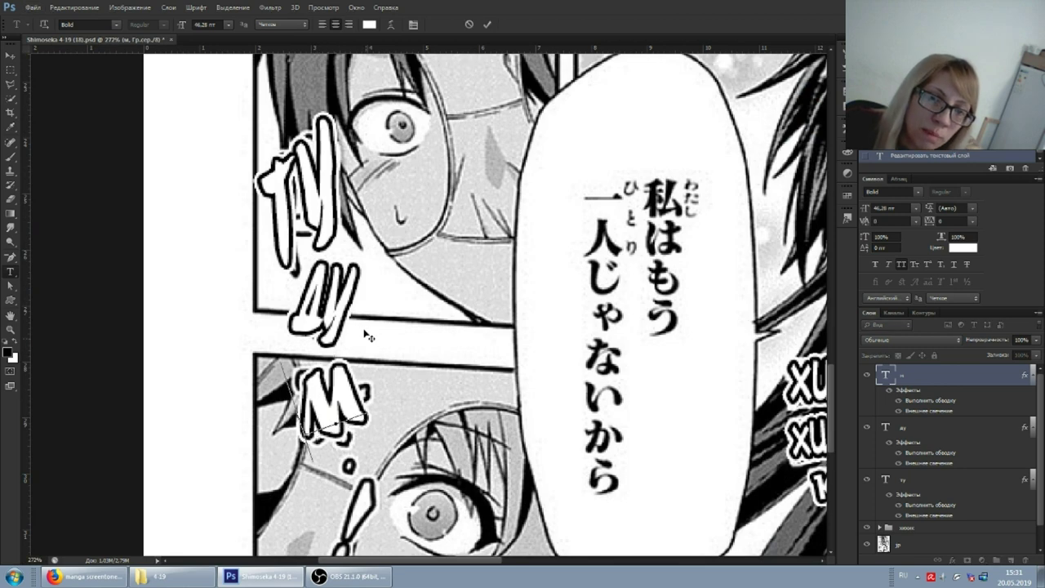
{"action": "left_click_drag", "start_coordinate": [373, 351], "coordinate": [377, 351]}
{"action": "left_click_drag", "start_coordinate": [327, 397], "coordinate": [328, 403]}
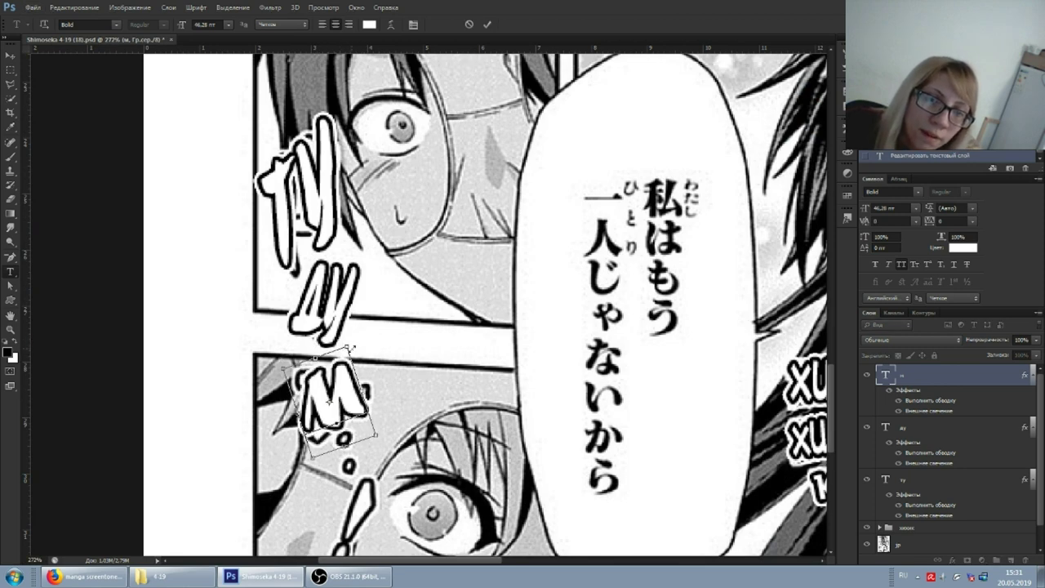
{"action": "key", "text": "Return"}
{"action": "key", "text": "ctrl+0"}
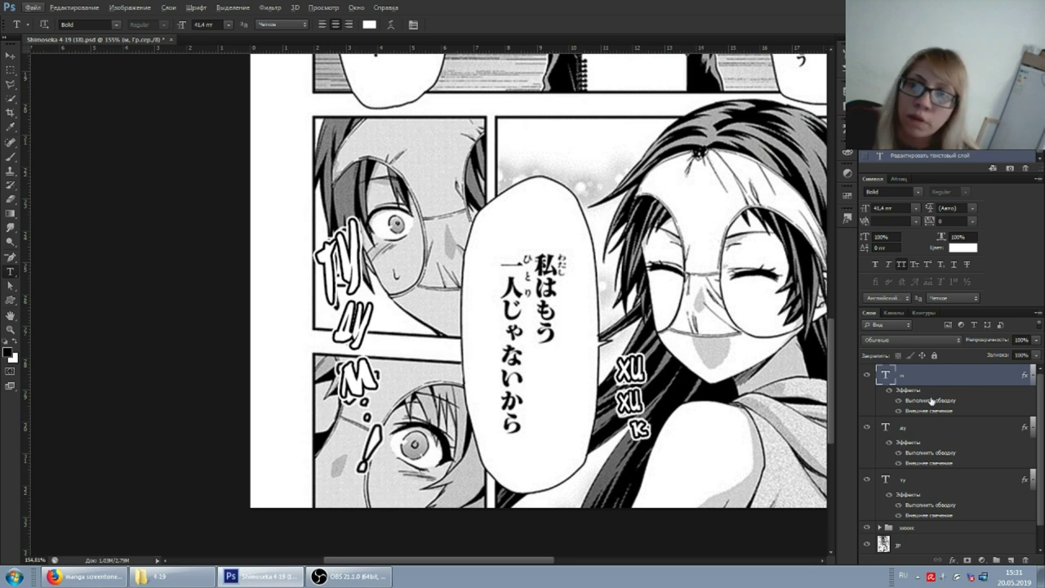
Step: Group the three sound-effect text layers into a group named тудум
{"action": "left_click", "coordinate": [919, 480], "text": "shift"}
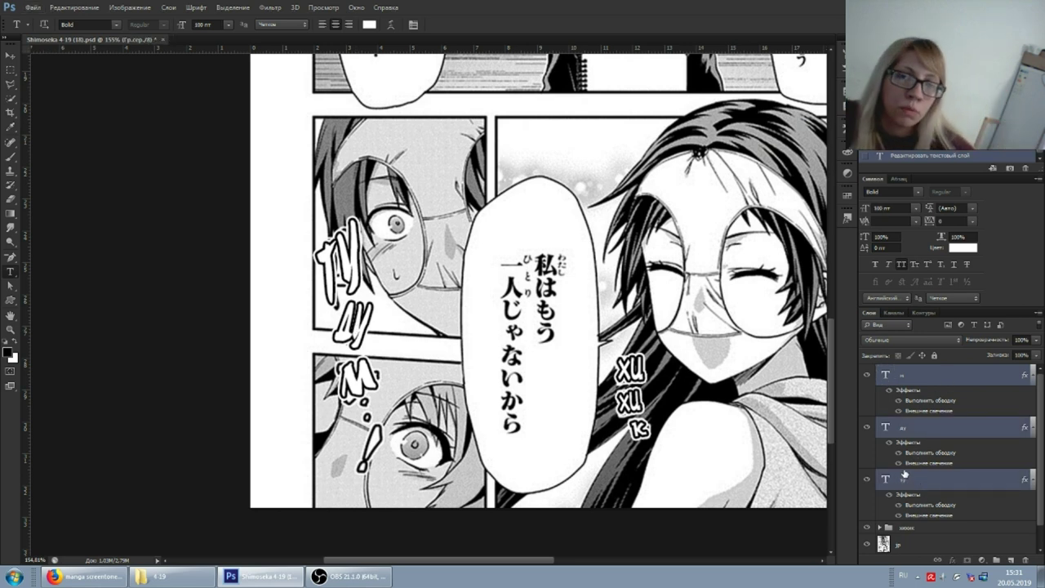
{"action": "key", "text": "ctrl+g"}
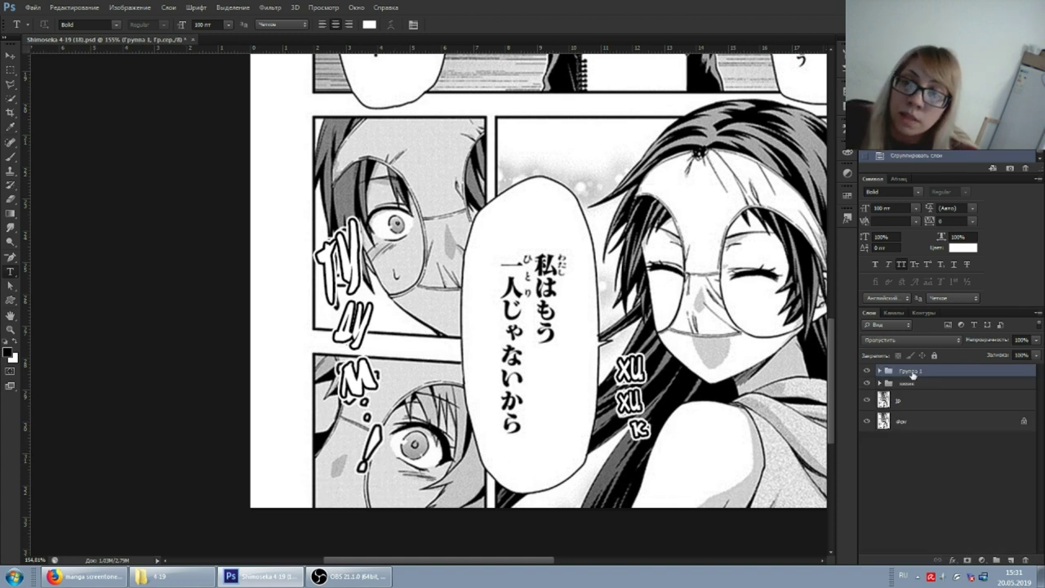
{"action": "type", "text": "ту"}
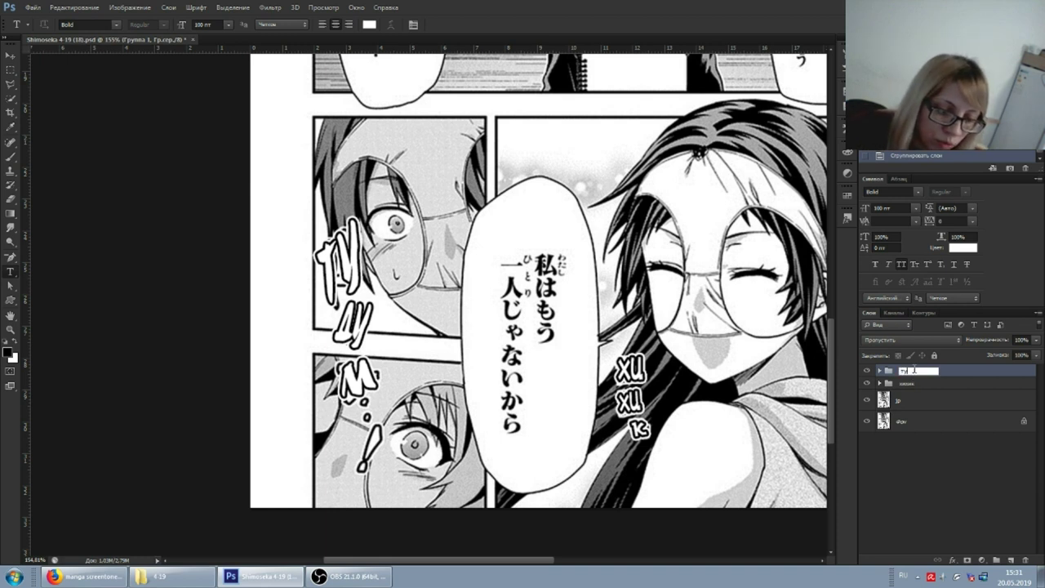
{"action": "type", "text": "алм"}
{"action": "key", "text": "Return"}
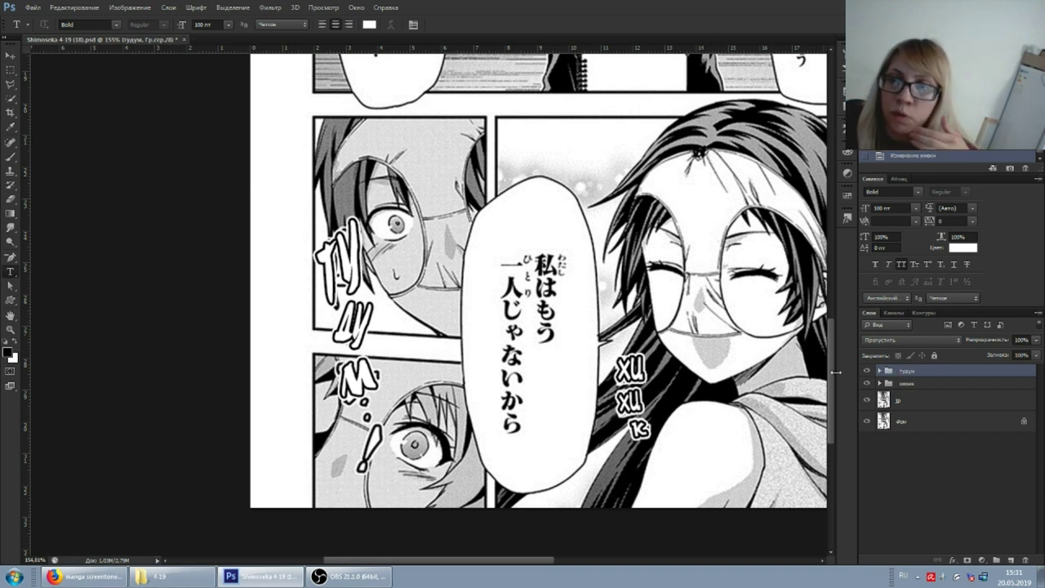
Step: Toggle the тудум group's visibility to compare with the original, then save the document
{"action": "left_click", "coordinate": [867, 371]}
{"action": "left_click", "coordinate": [866, 371]}
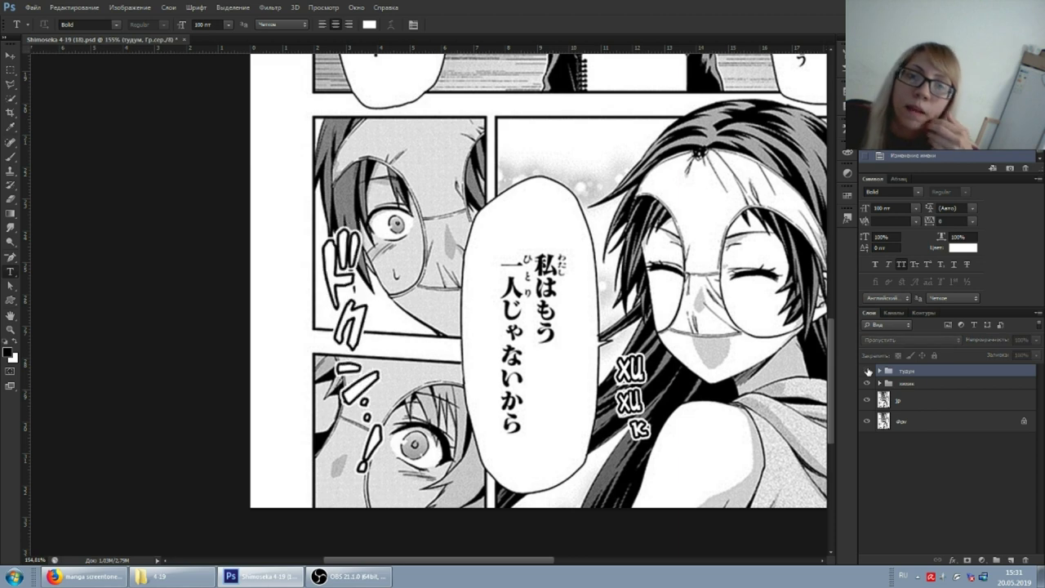
{"action": "left_click", "coordinate": [867, 372]}
{"action": "left_click", "coordinate": [866, 372]}
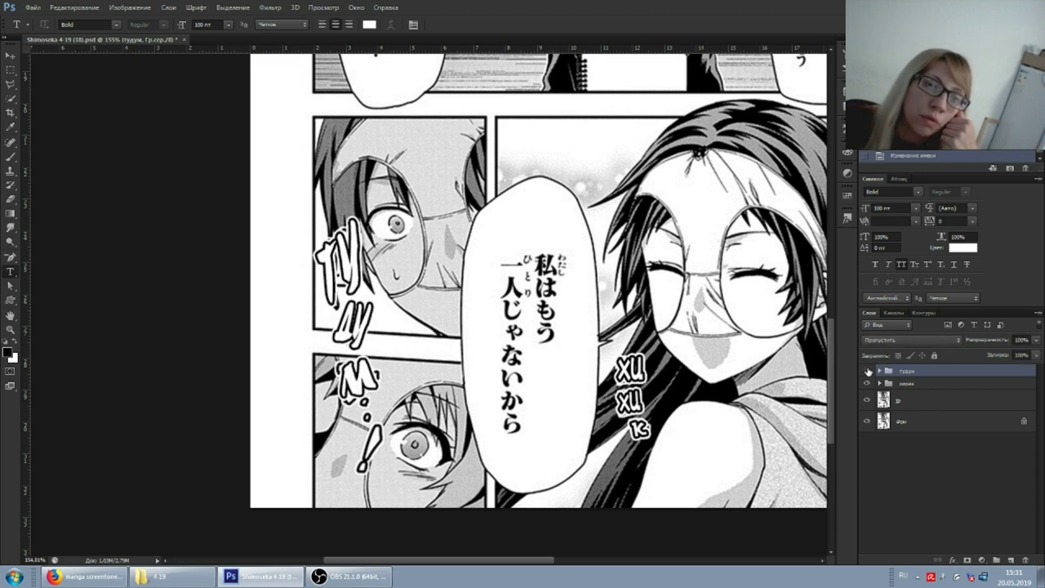
{"action": "left_click", "coordinate": [867, 372]}
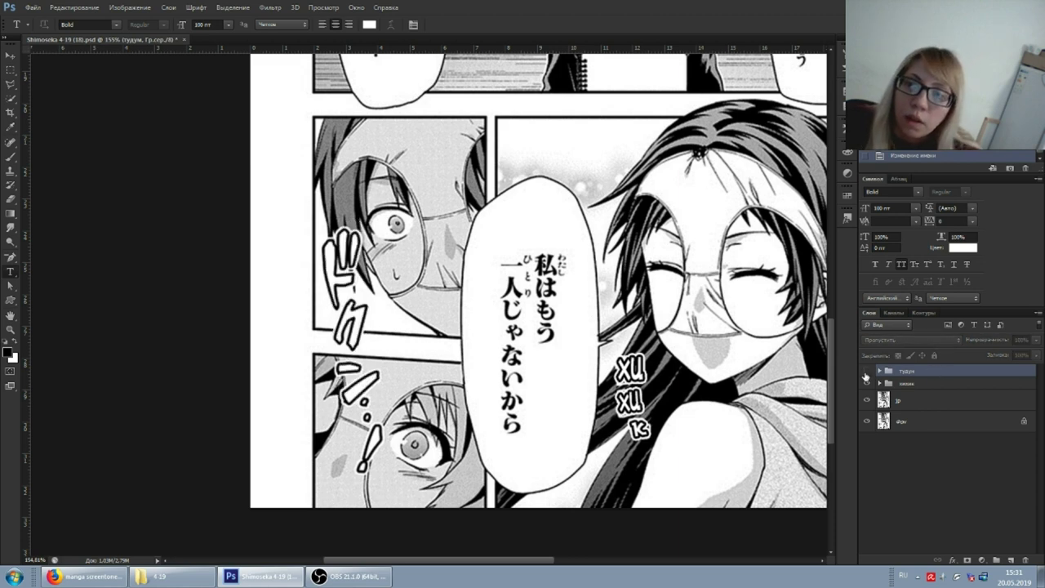
{"action": "left_click", "coordinate": [867, 372]}
{"action": "key", "text": "ctrl+s"}
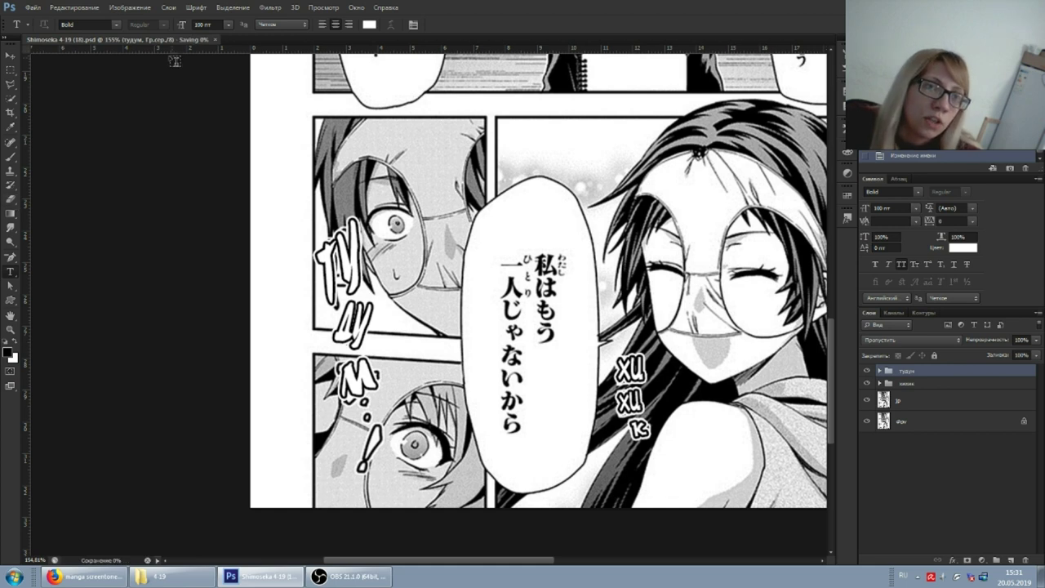
{"action": "left_click", "coordinate": [382, 580]}
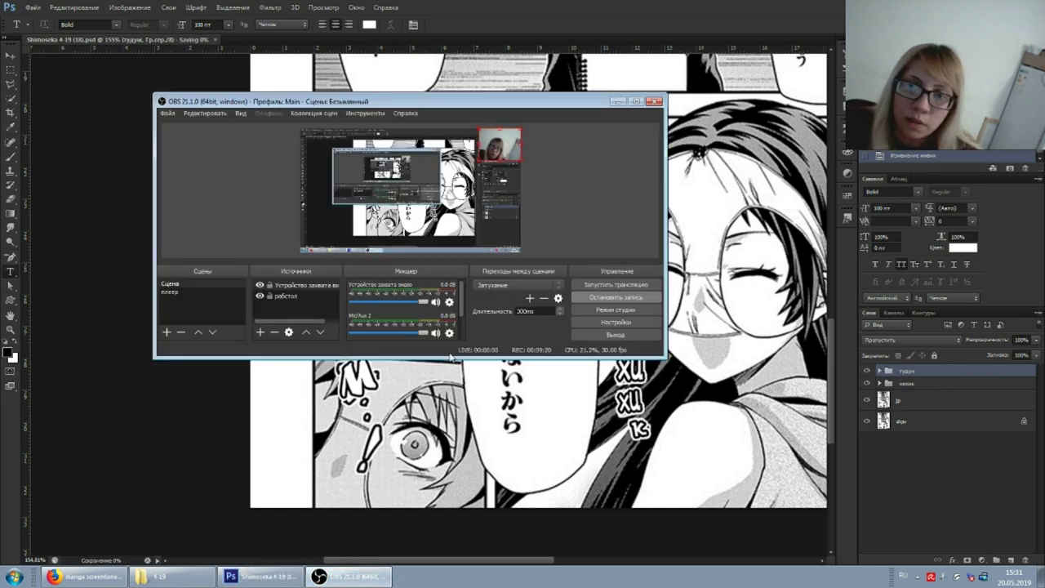
Step: Close the saved page 18 document and restore the OBS Studio window
{"action": "left_click", "coordinate": [518, 68]}
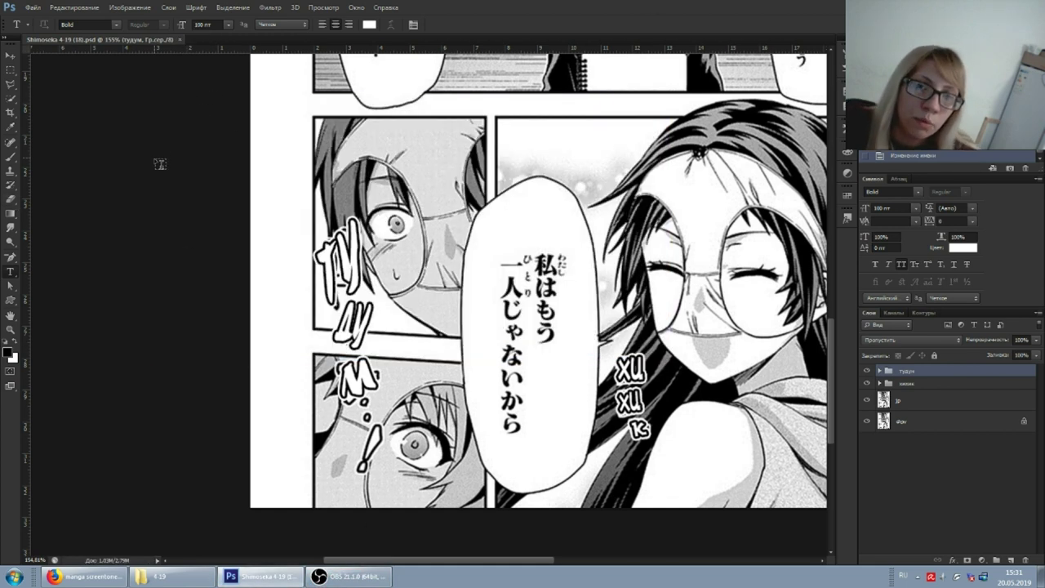
{"action": "scroll", "coordinate": [229, 183], "scroll_direction": "down", "scroll_amount": 2}
{"action": "scroll", "coordinate": [303, 194], "scroll_direction": "down", "scroll_amount": 2}
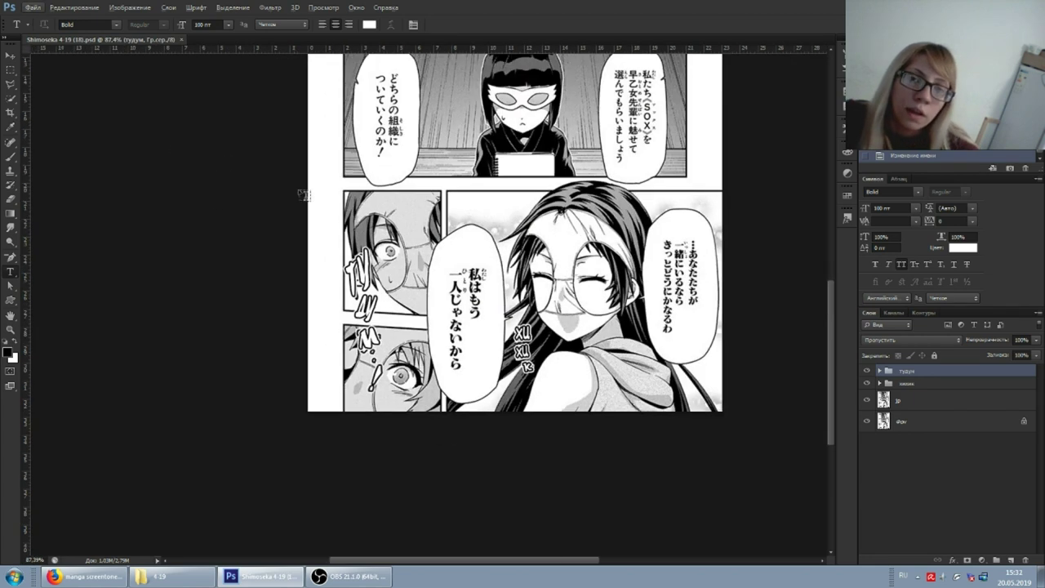
{"action": "left_click", "coordinate": [182, 40]}
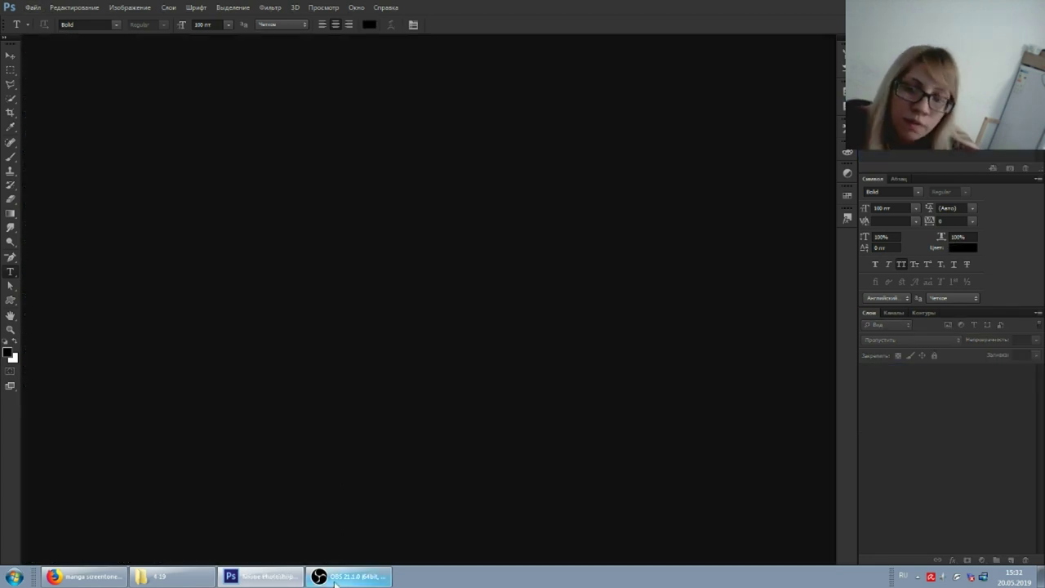
{"action": "left_click", "coordinate": [347, 577]}
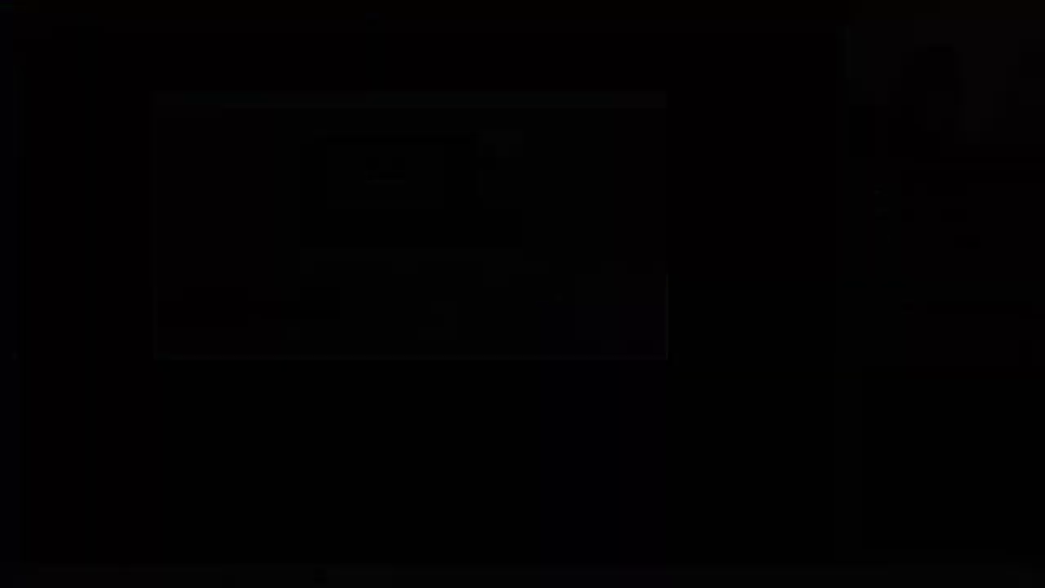